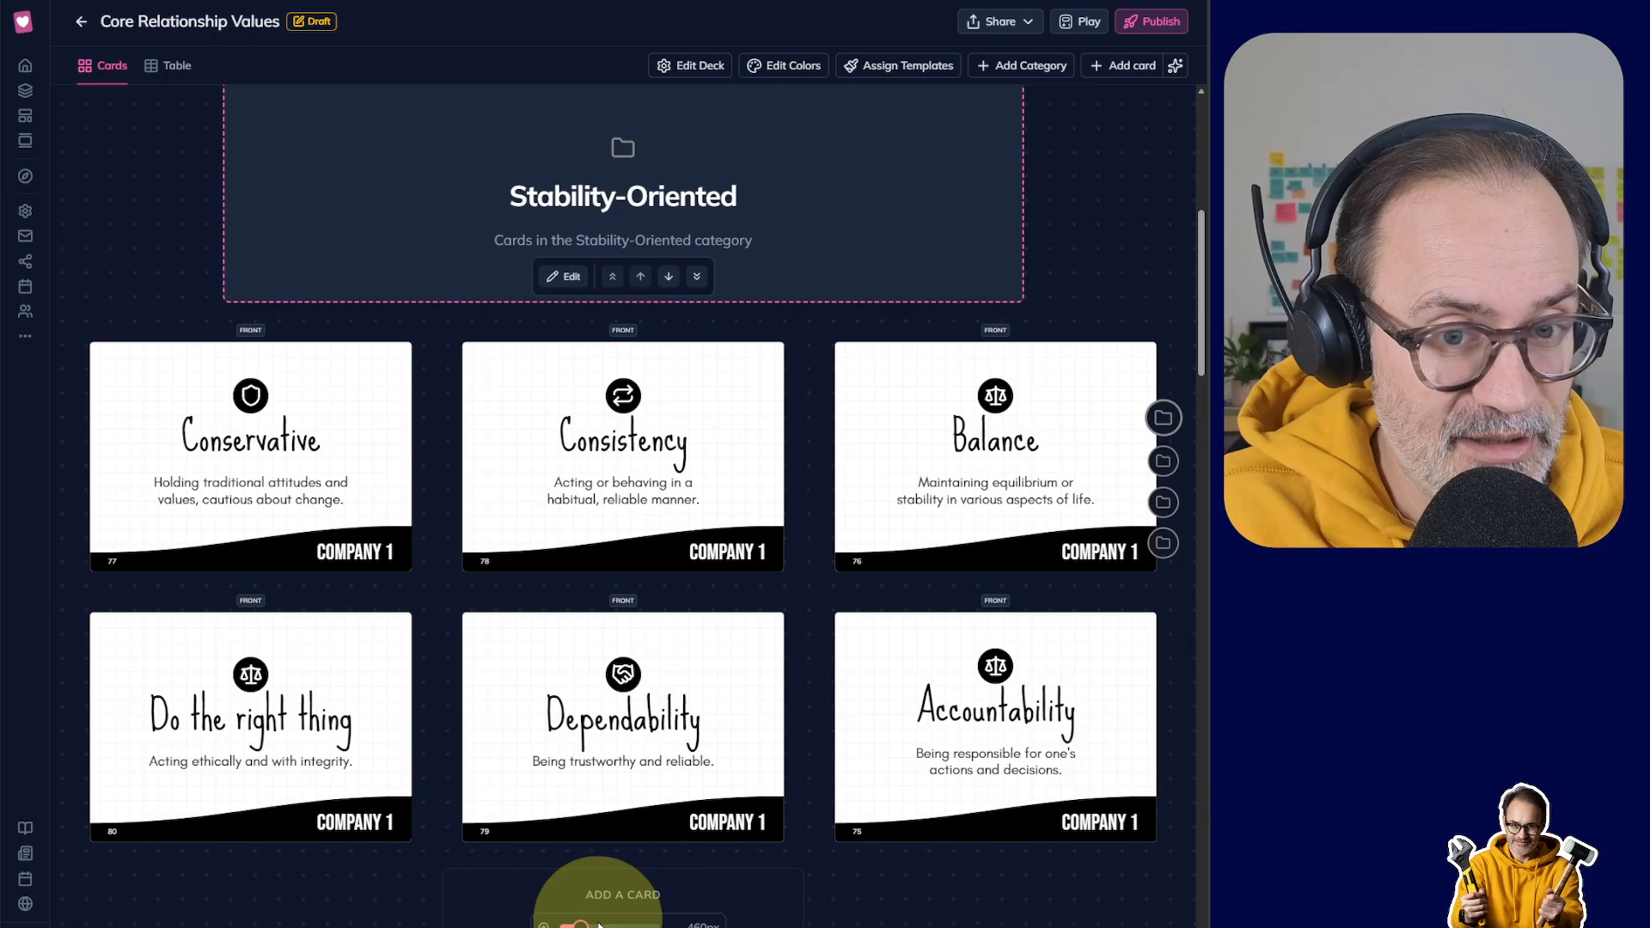
Step: Enlarge the card previews and look over the cards in the Stability-Oriented and Change-Oriented categories
drag(581, 925, 602, 924)
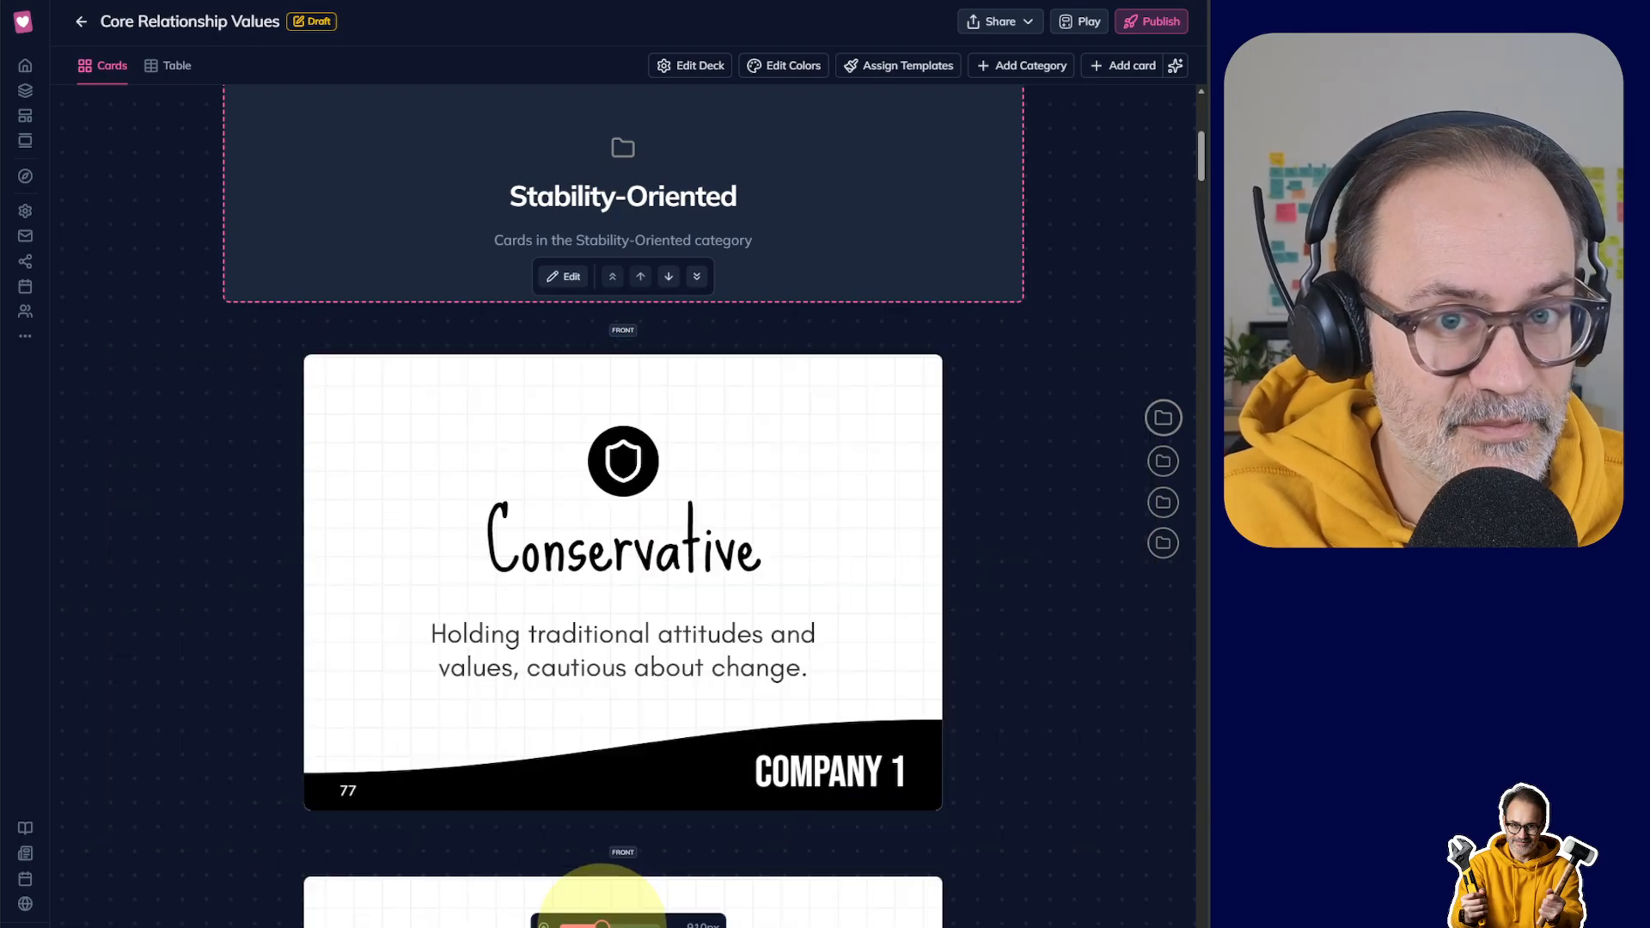
scroll(629, 716, down, 2)
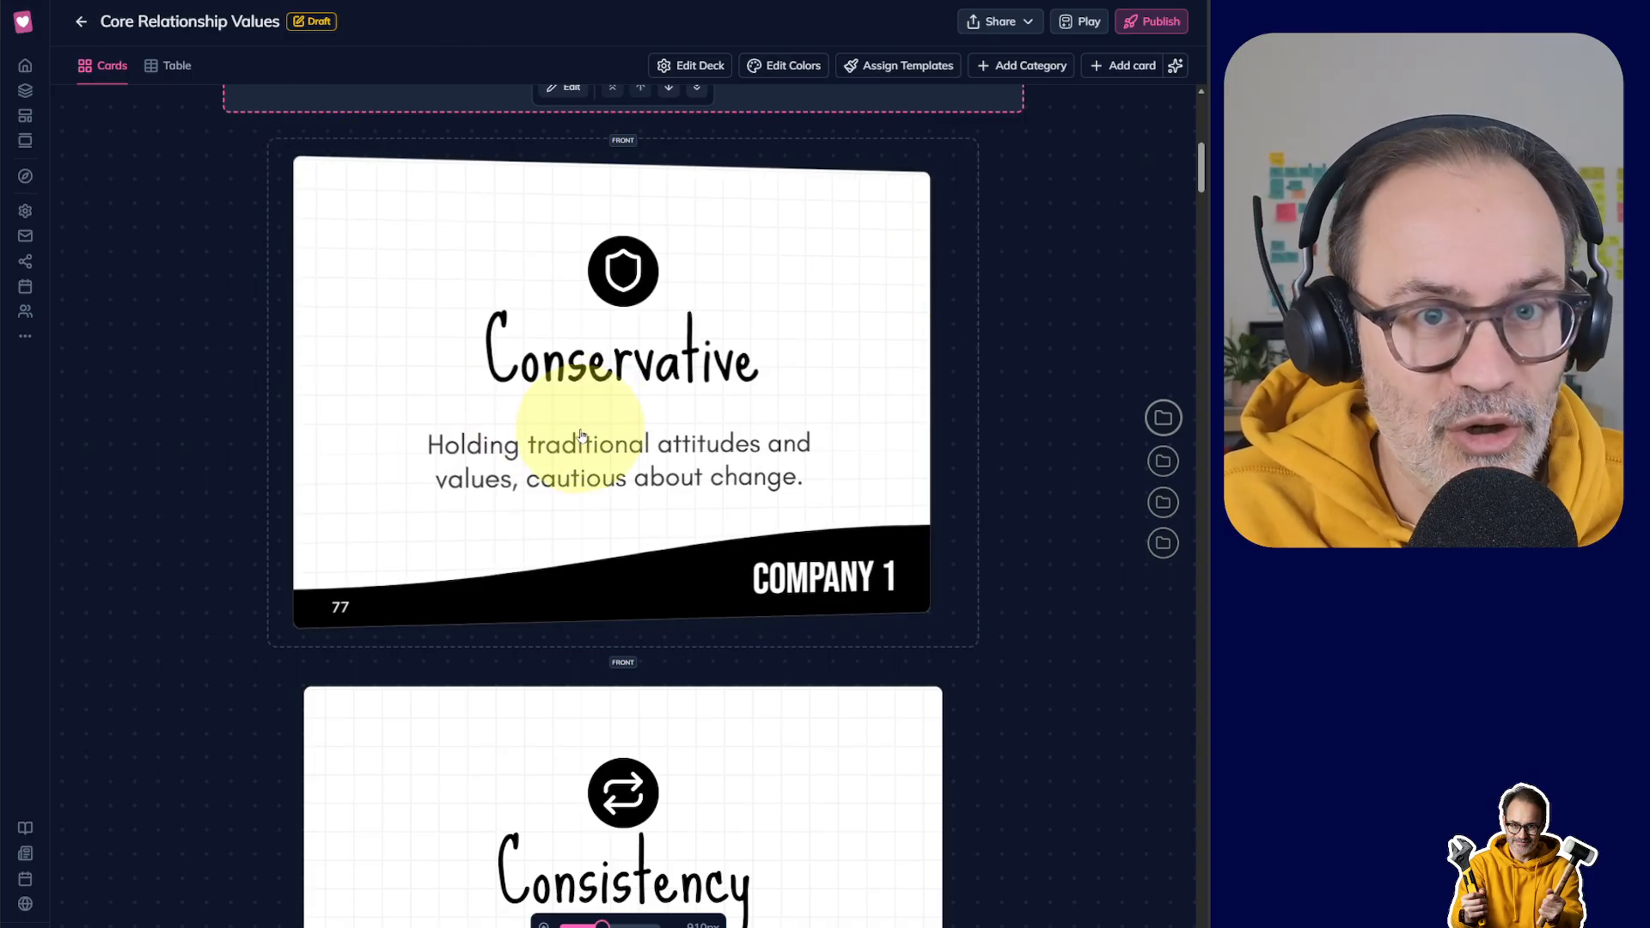
scroll(596, 437, up, 3)
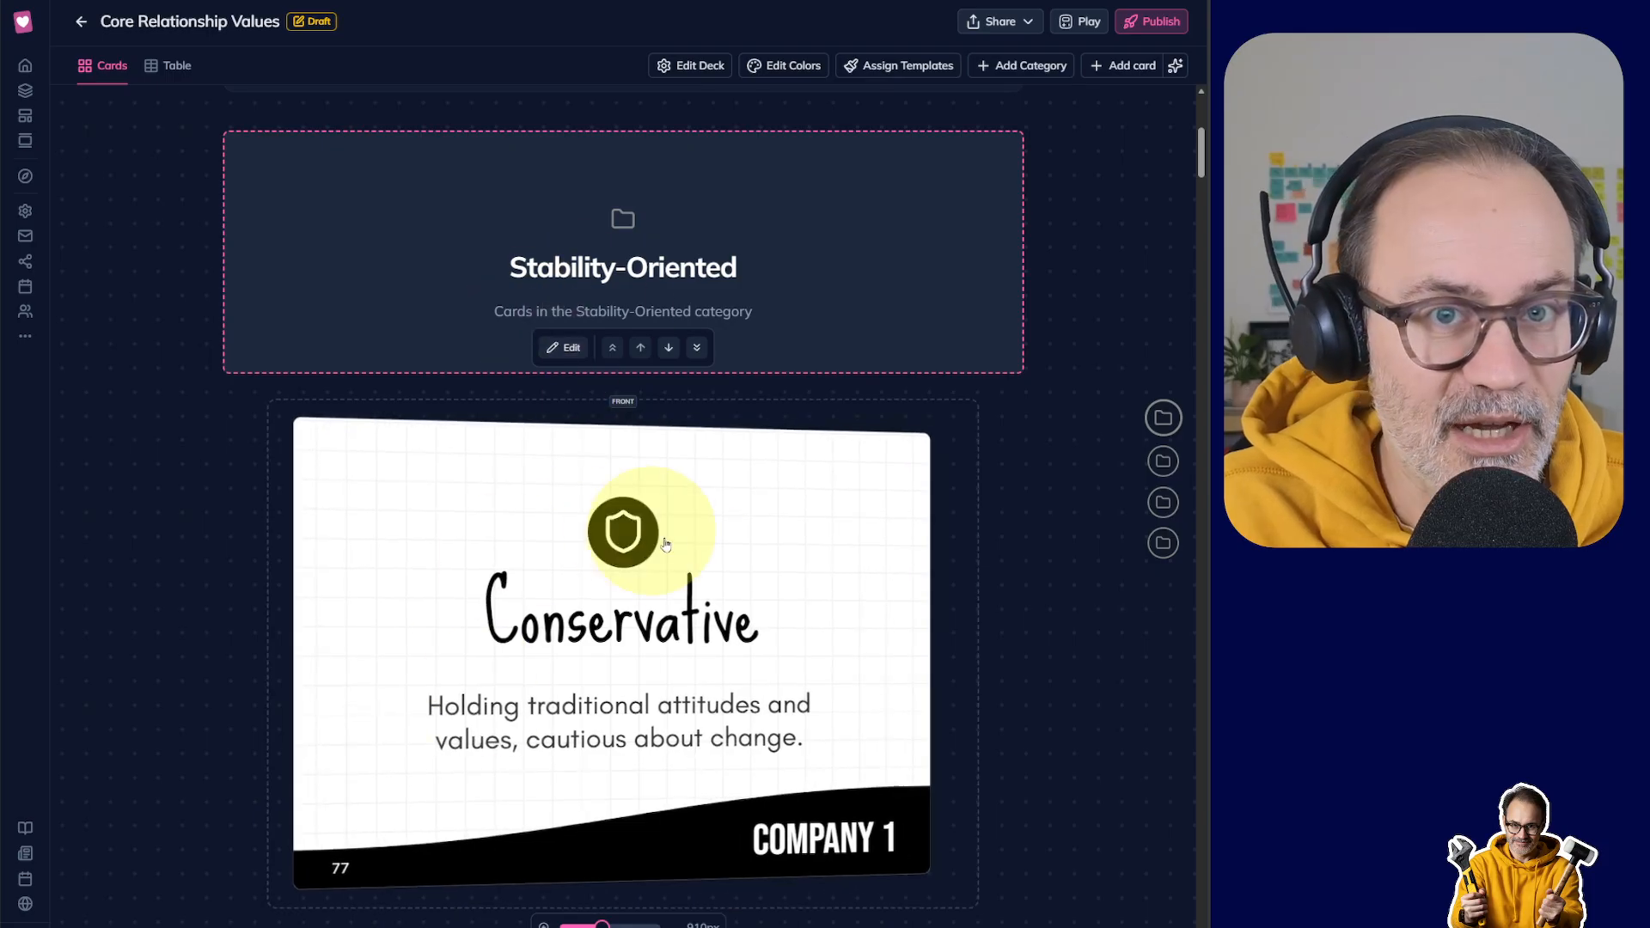
click(1161, 469)
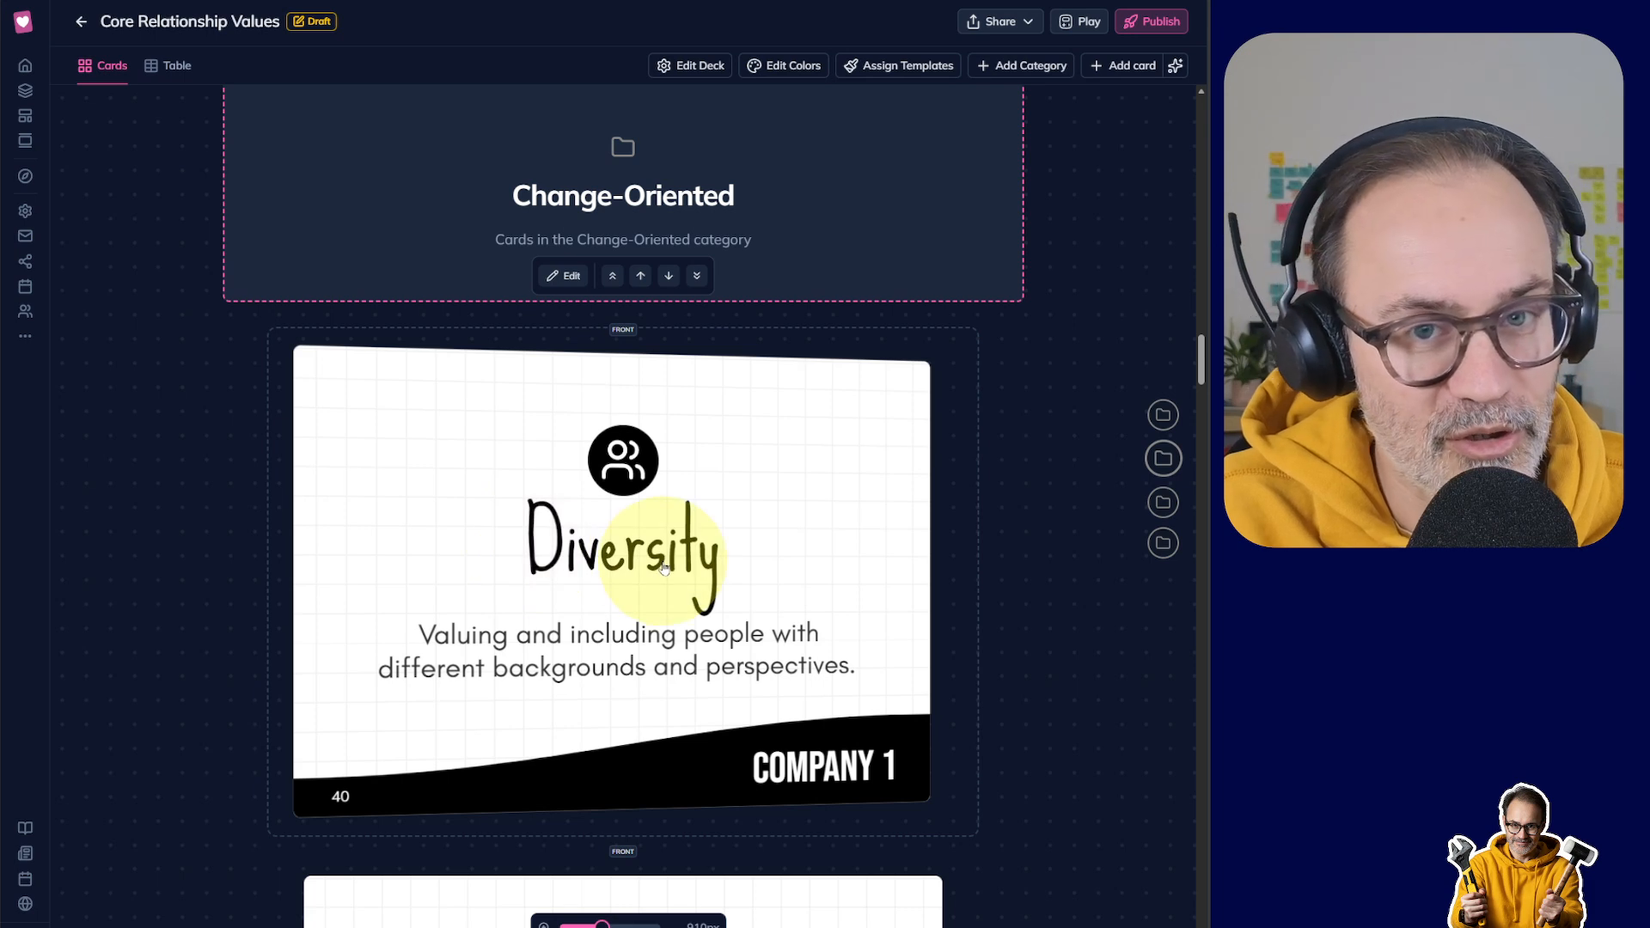
scroll(779, 559, down, 1)
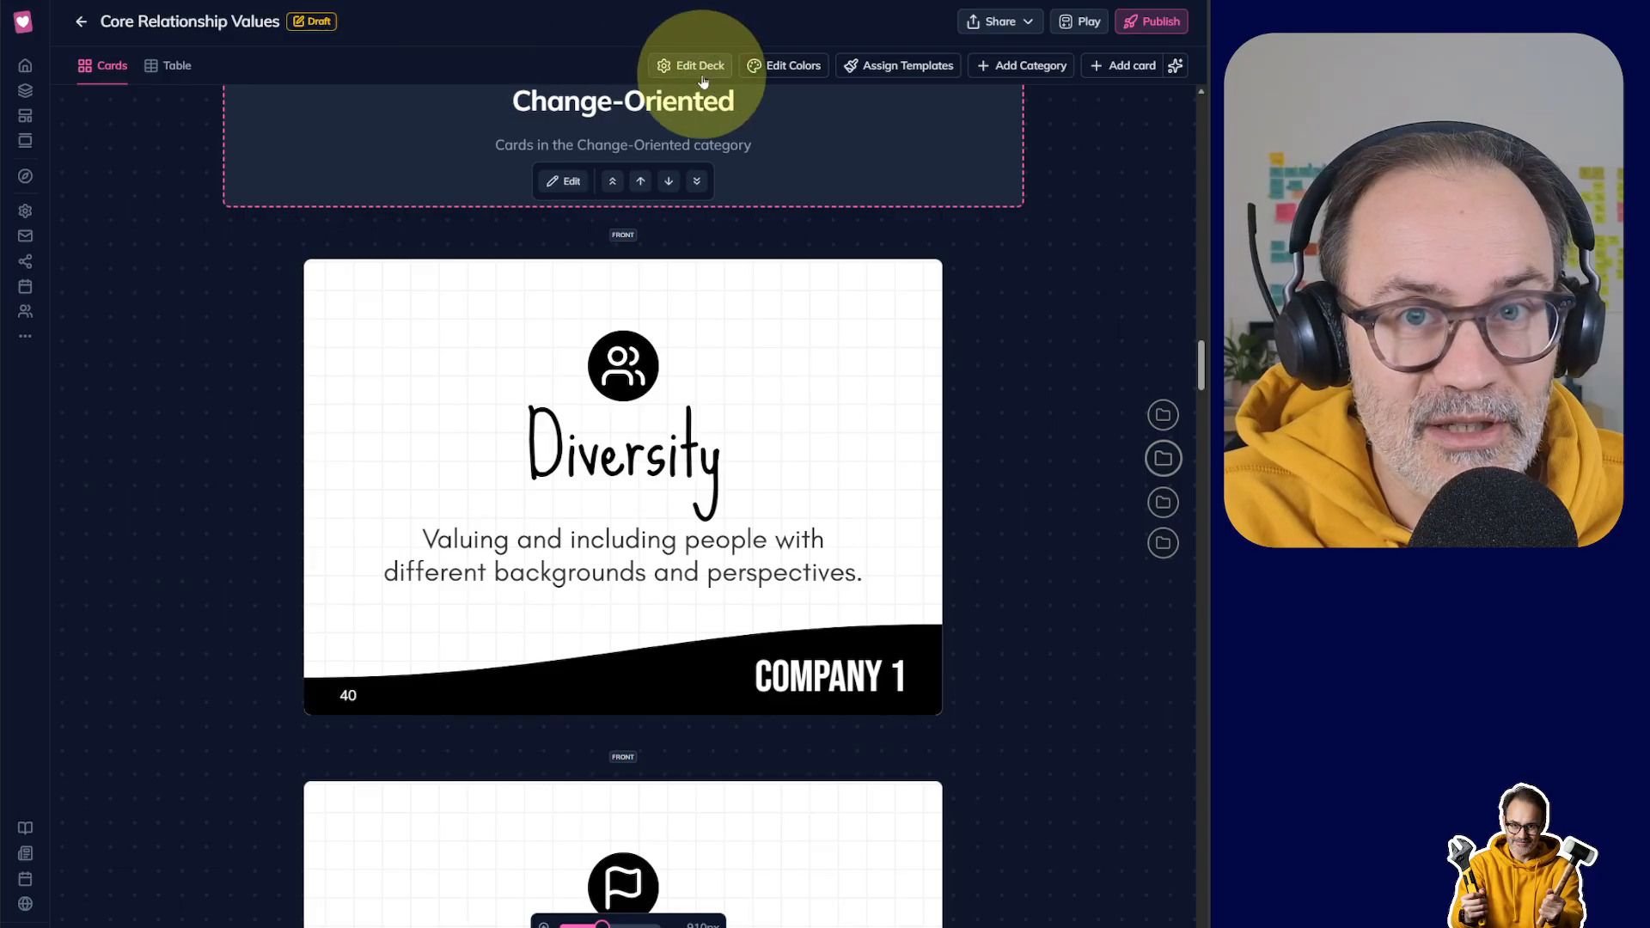
Step: Look over the existing palettes for the deck and start a new one named Stormz Color Palette
click(808, 71)
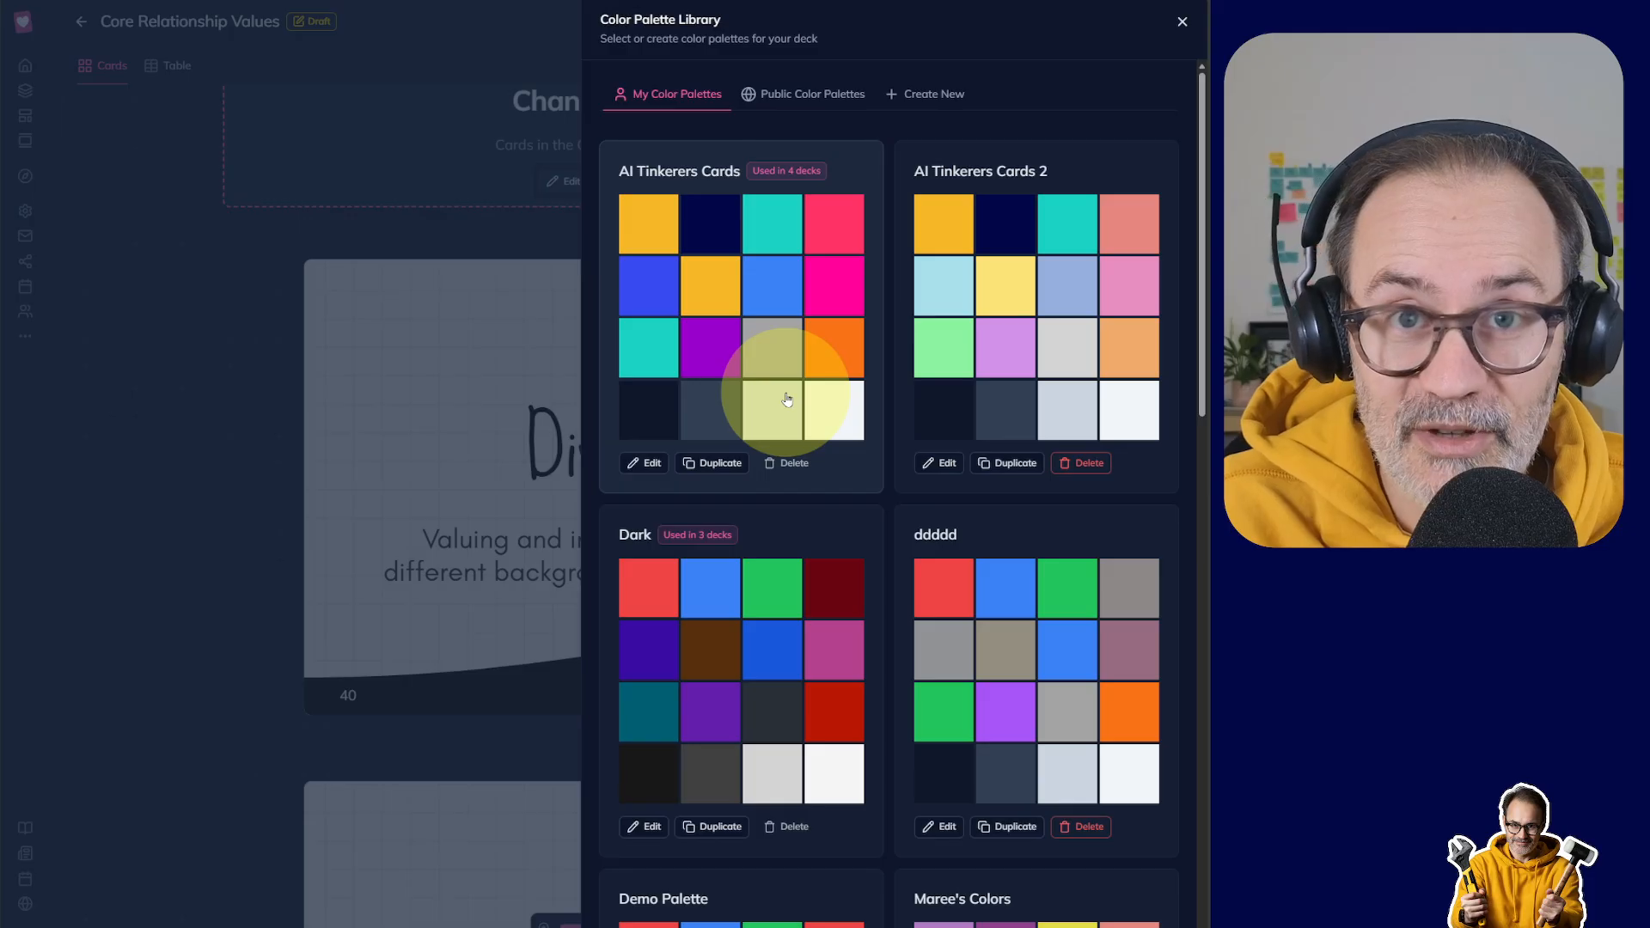
click(784, 94)
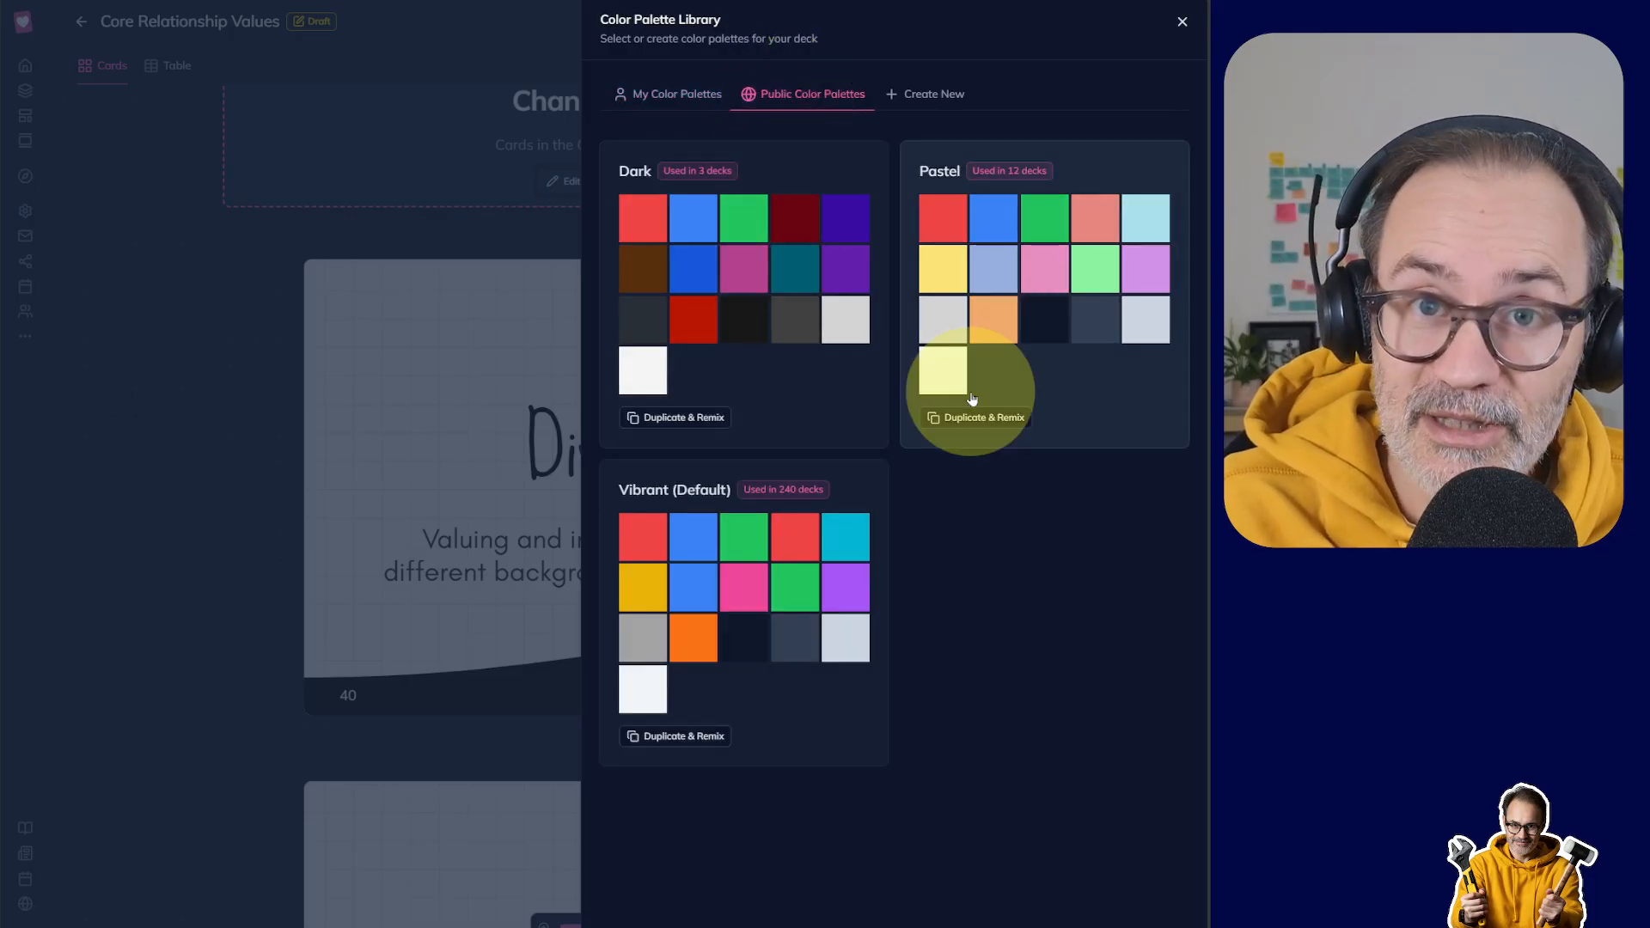
click(917, 104)
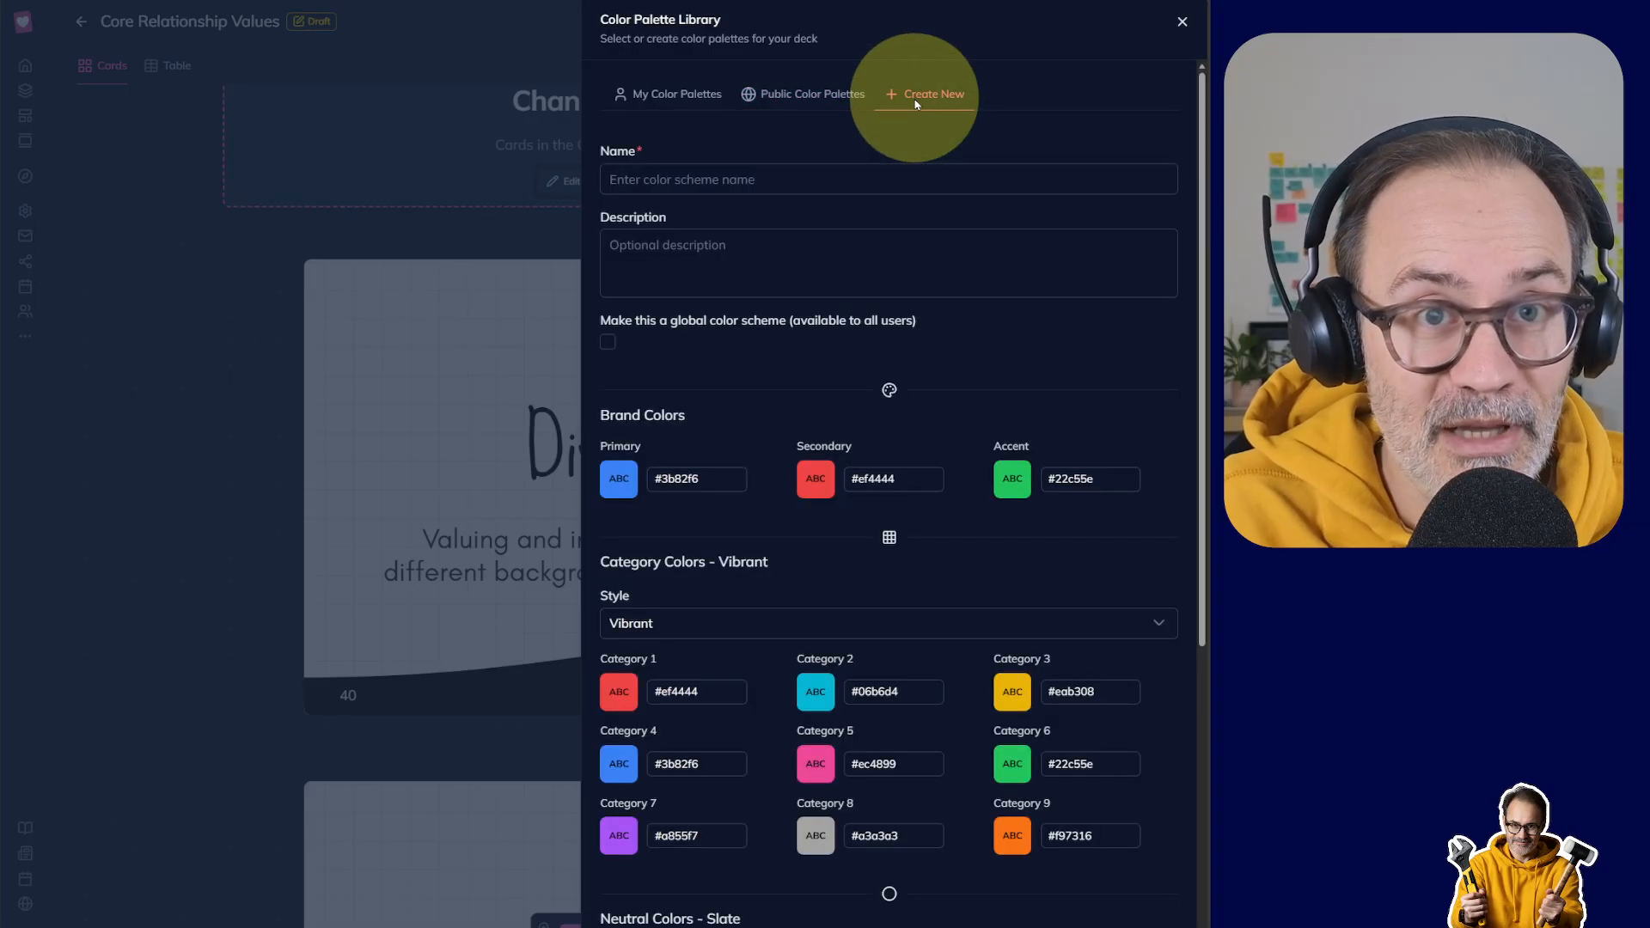
click(790, 181)
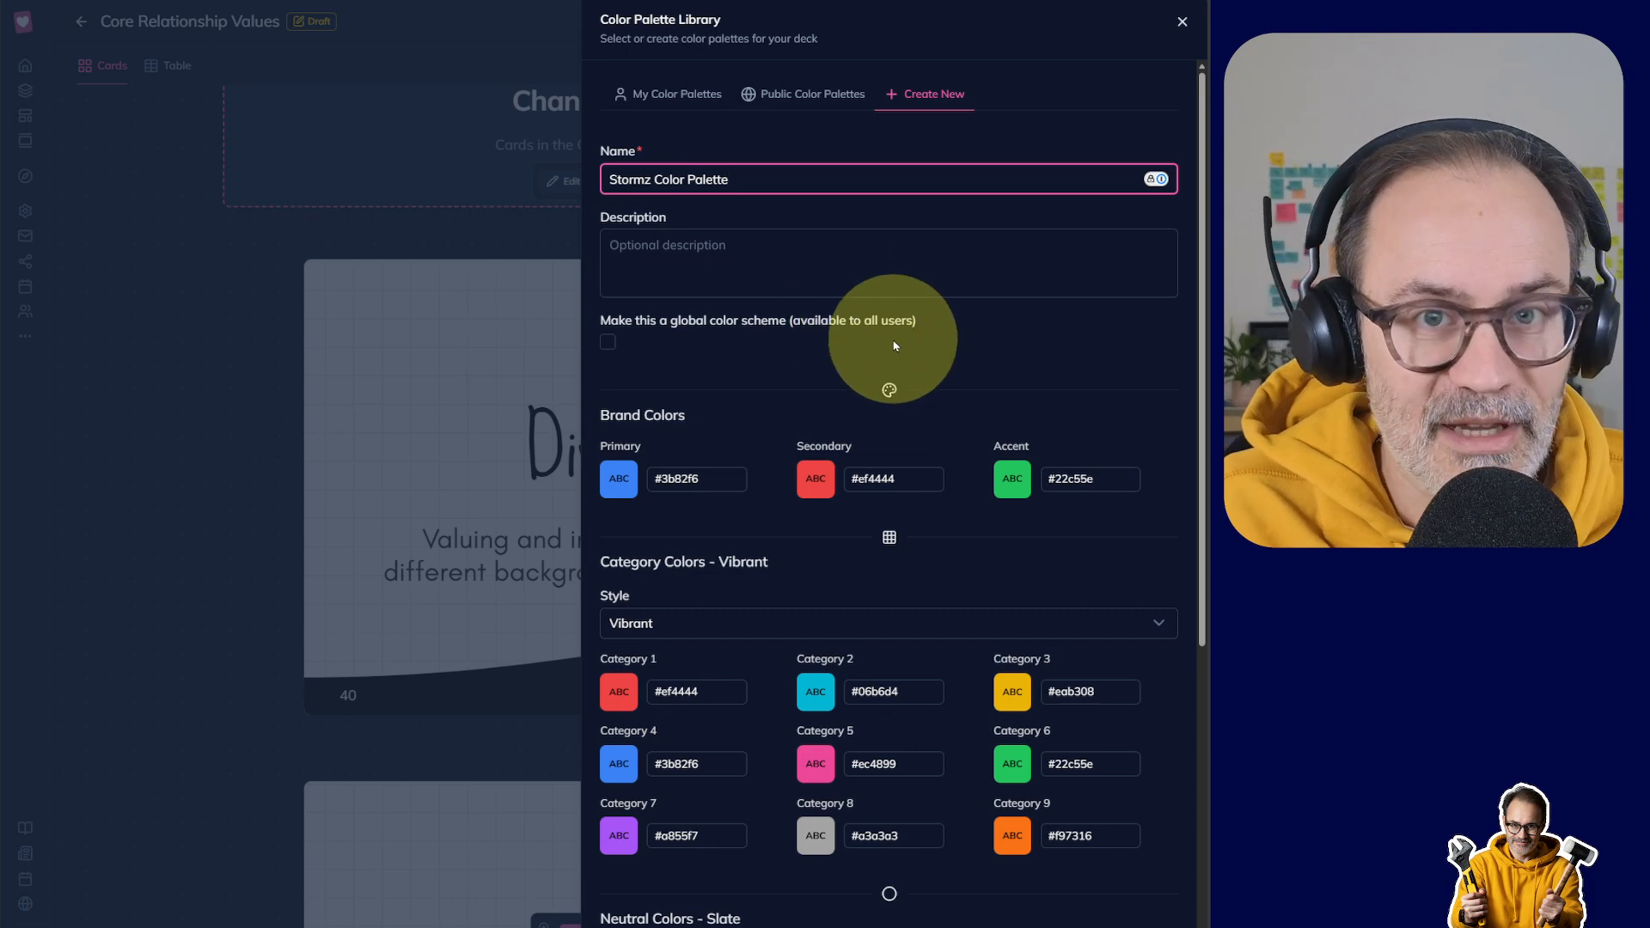
Step: Set the new palette's primary brand color to #384AF0
scroll(882, 348, down, 1)
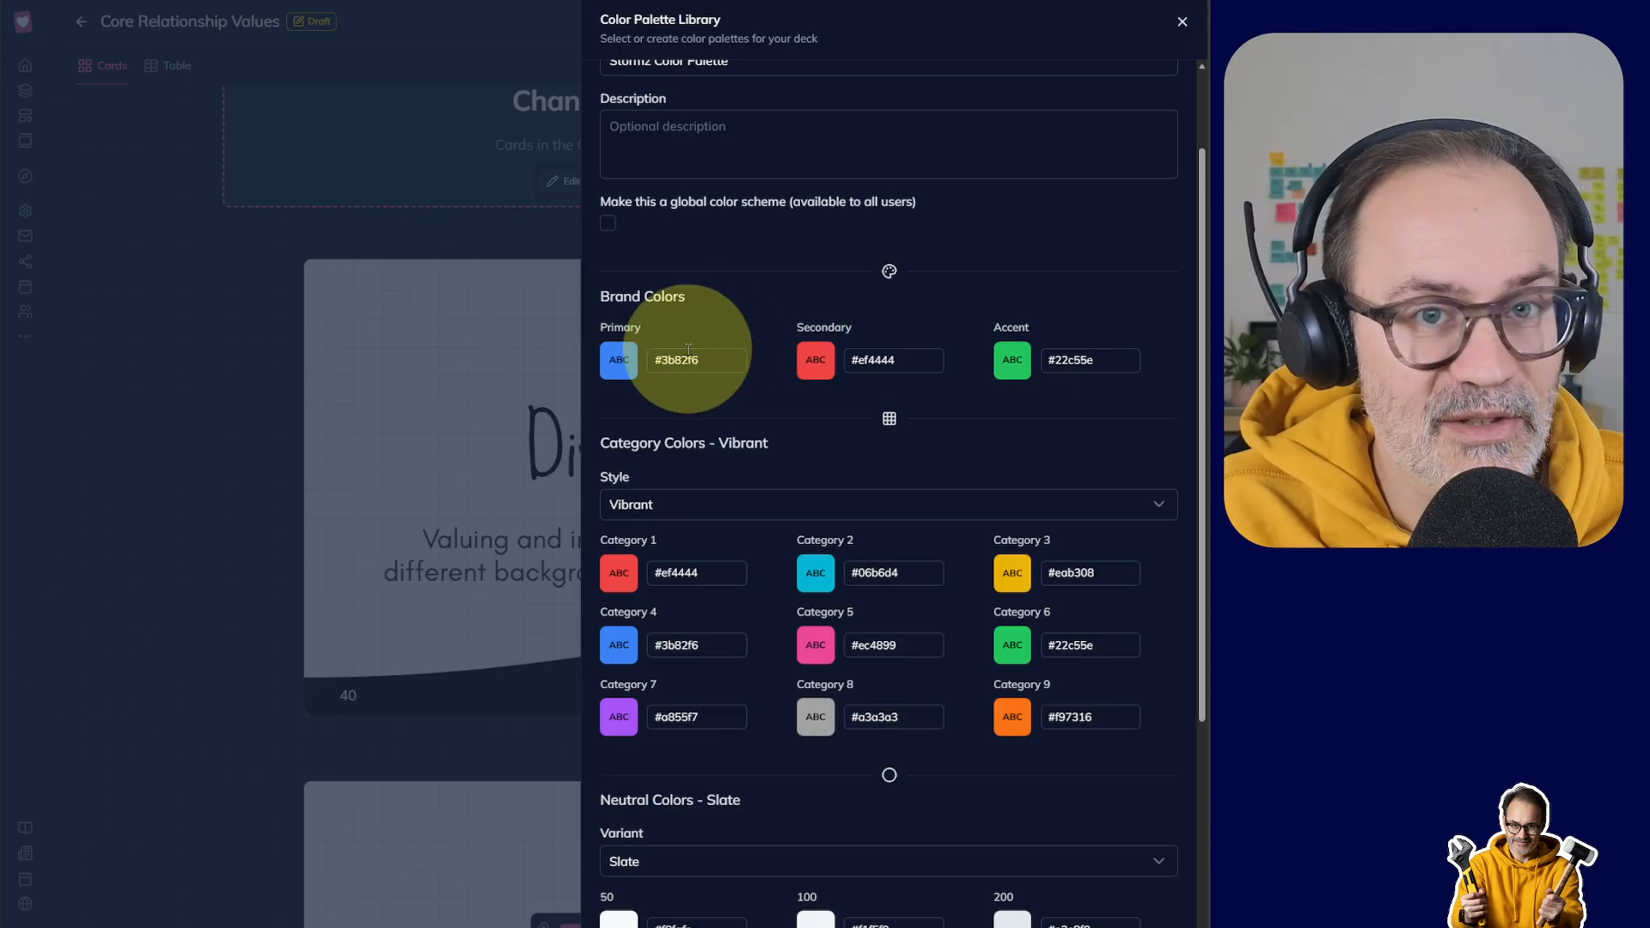
text(#384AF0)
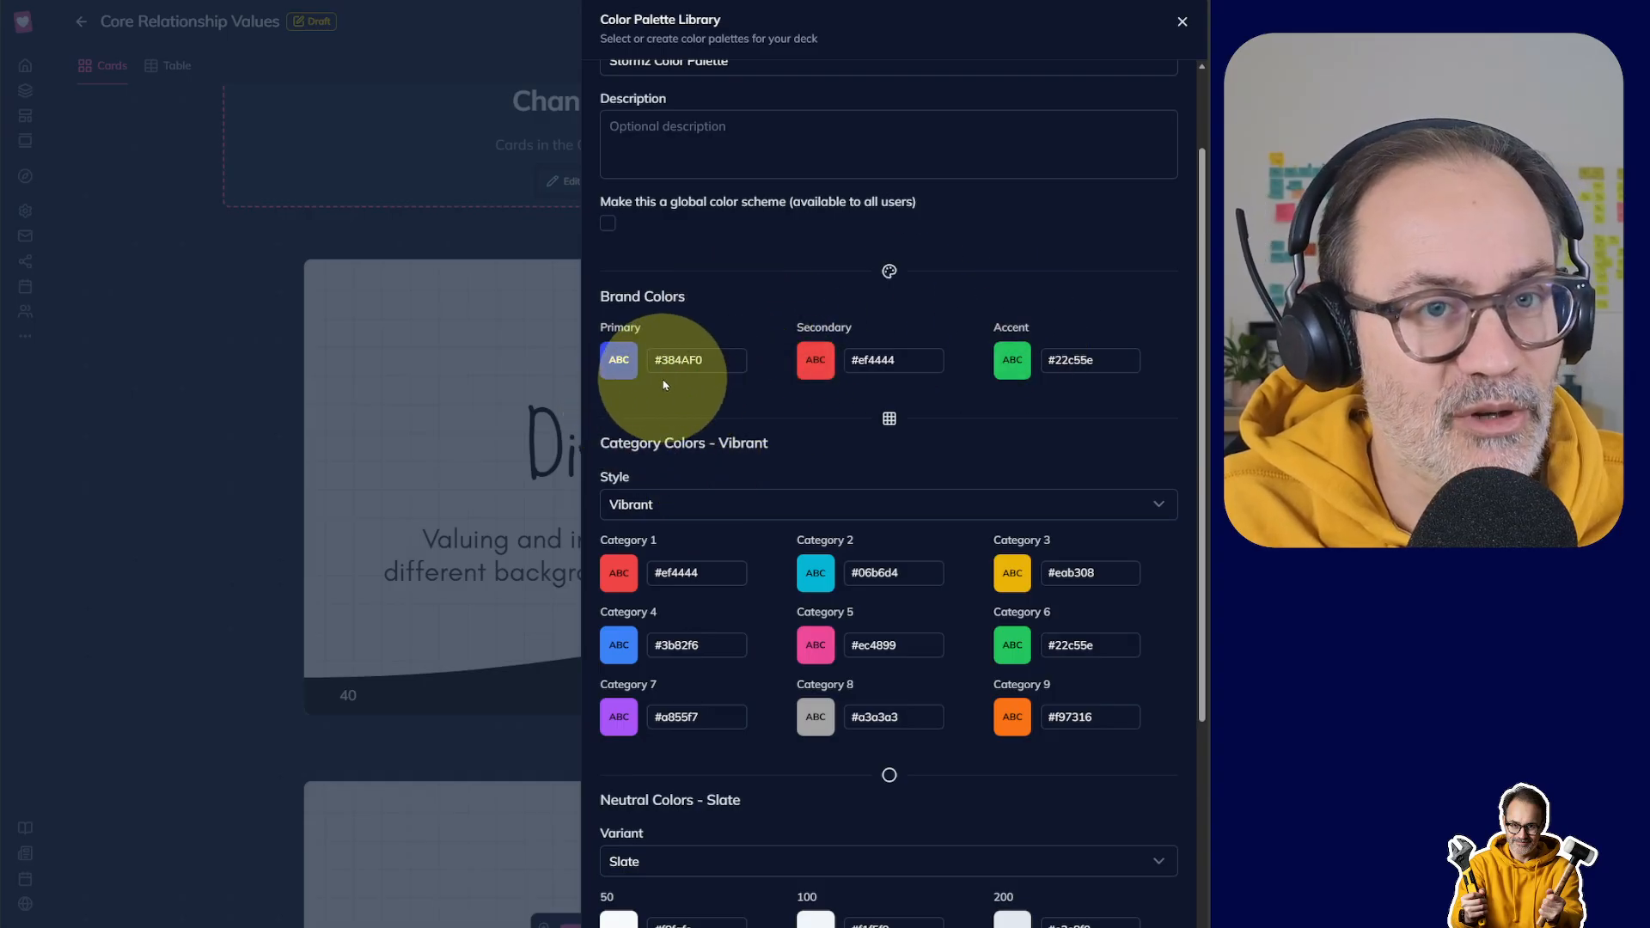
scroll(664, 384, down, 2)
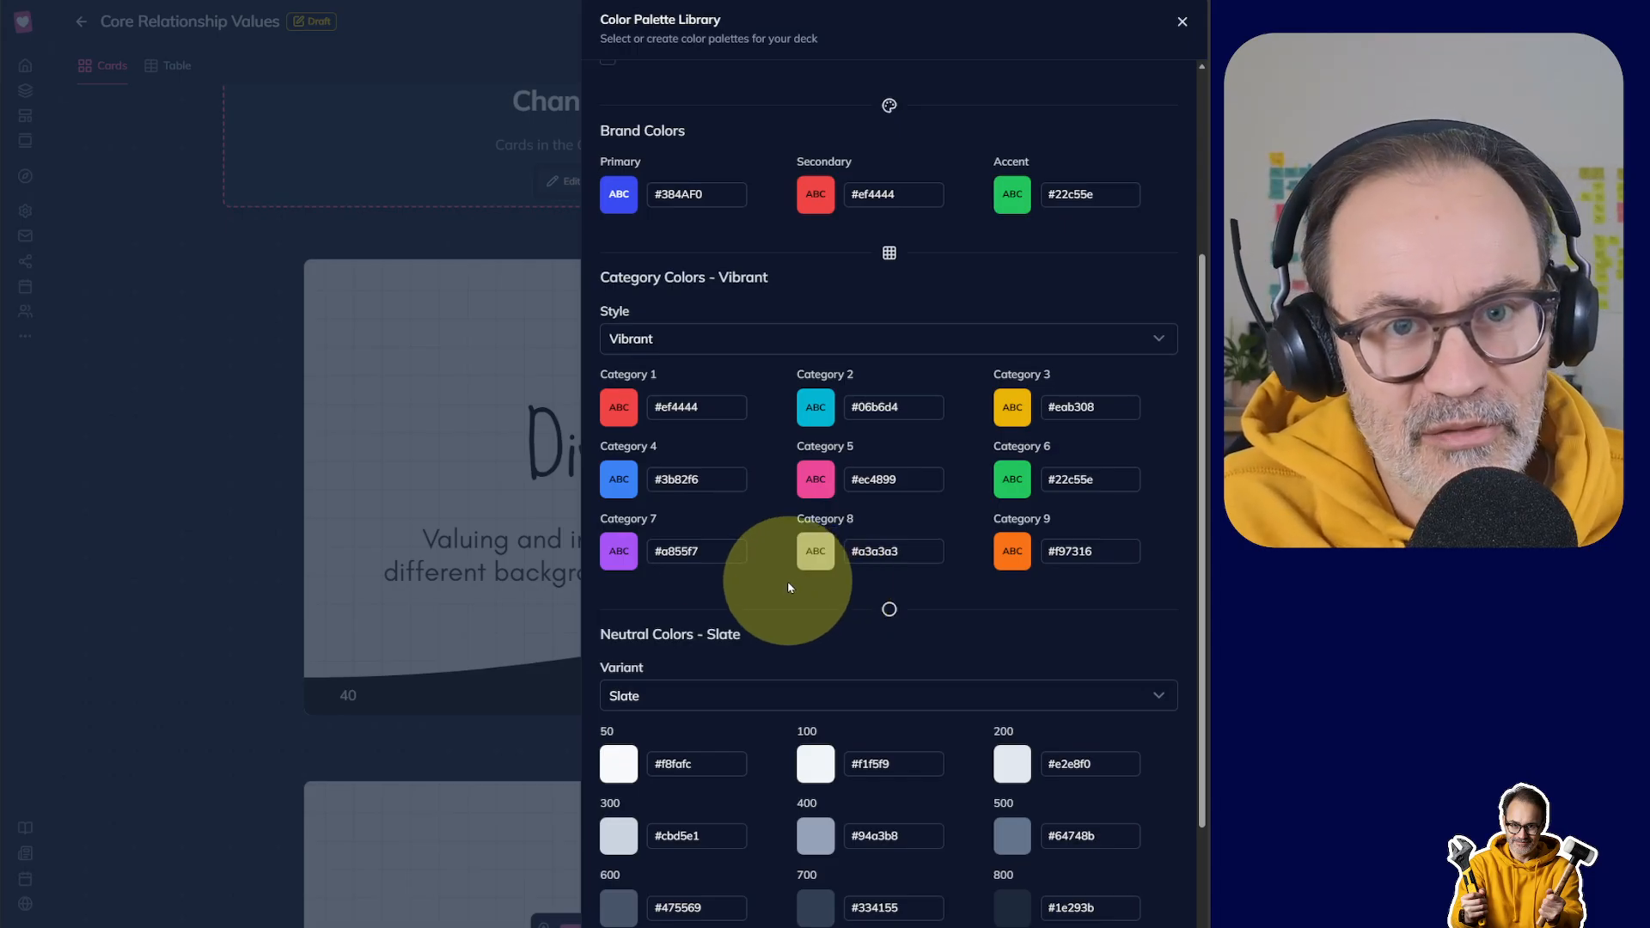
Step: Switch to the Stormz website in another browser tab and examine the colors it uses
click(216, 0)
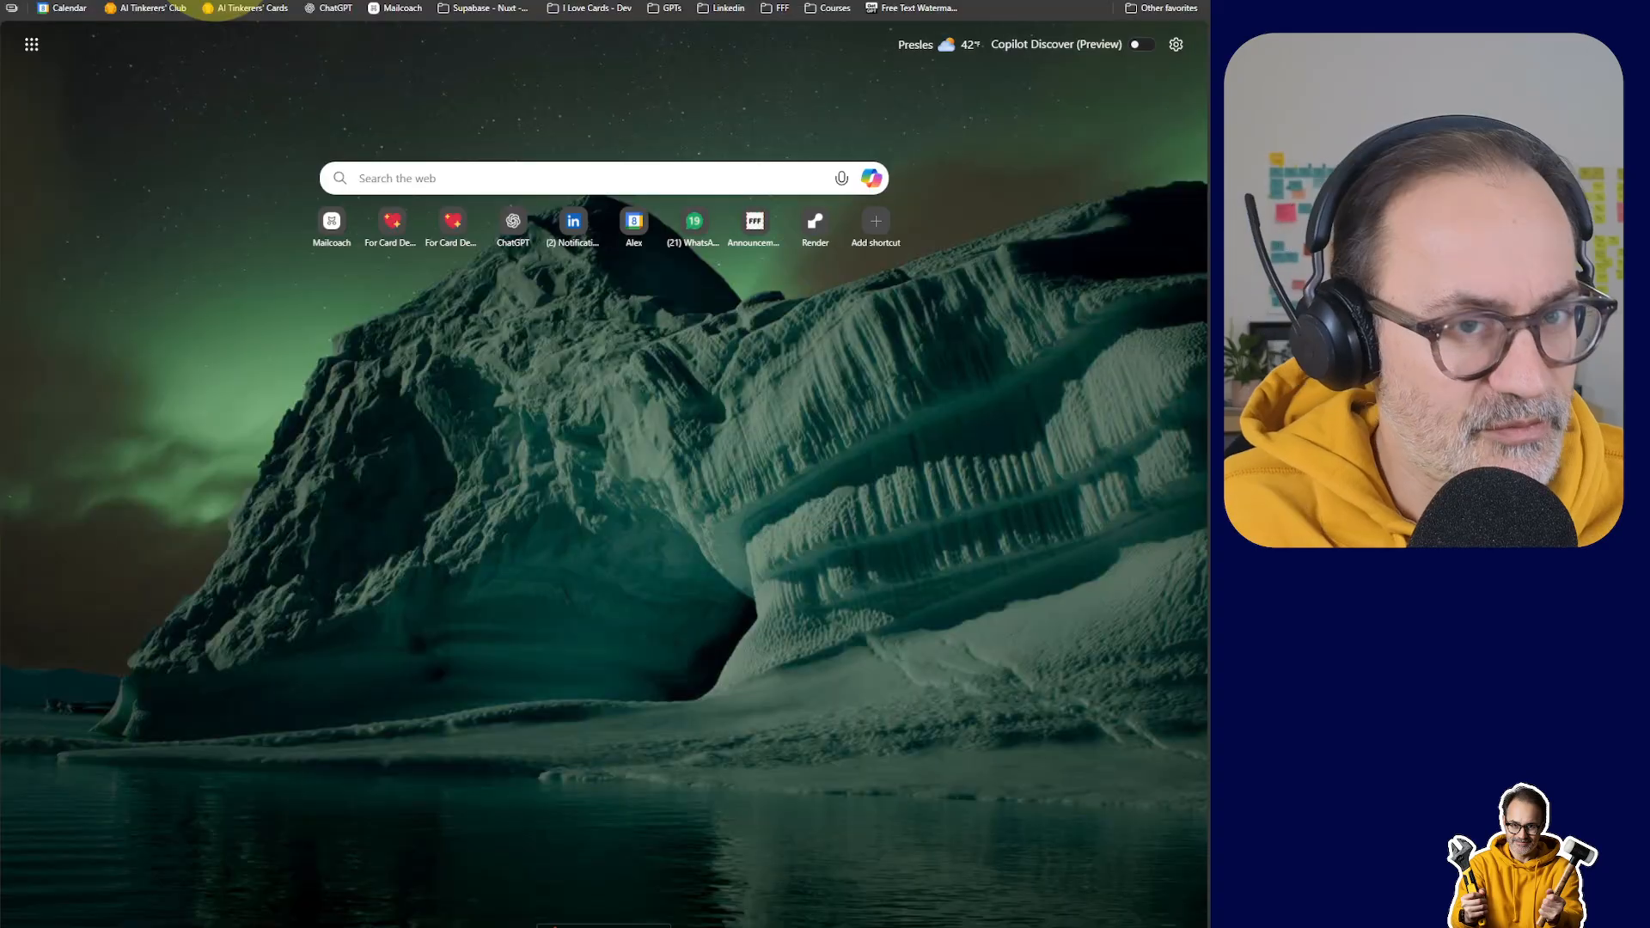
text(about)
key(Return)
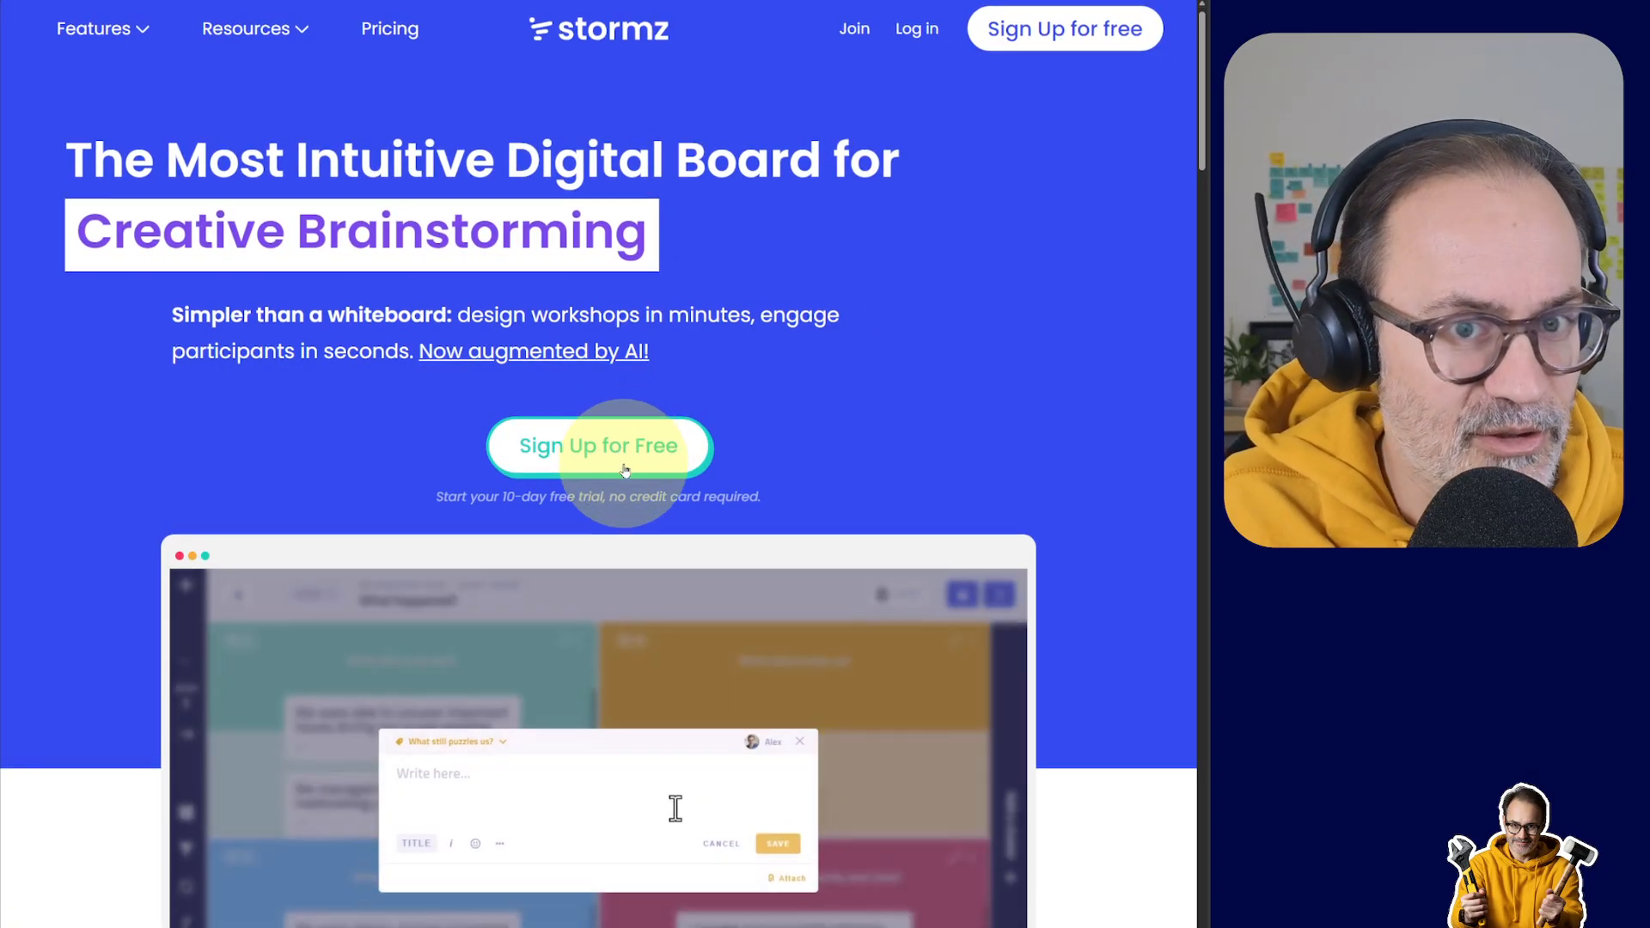
scroll(614, 460, down, 2)
scroll(625, 470, down, 9)
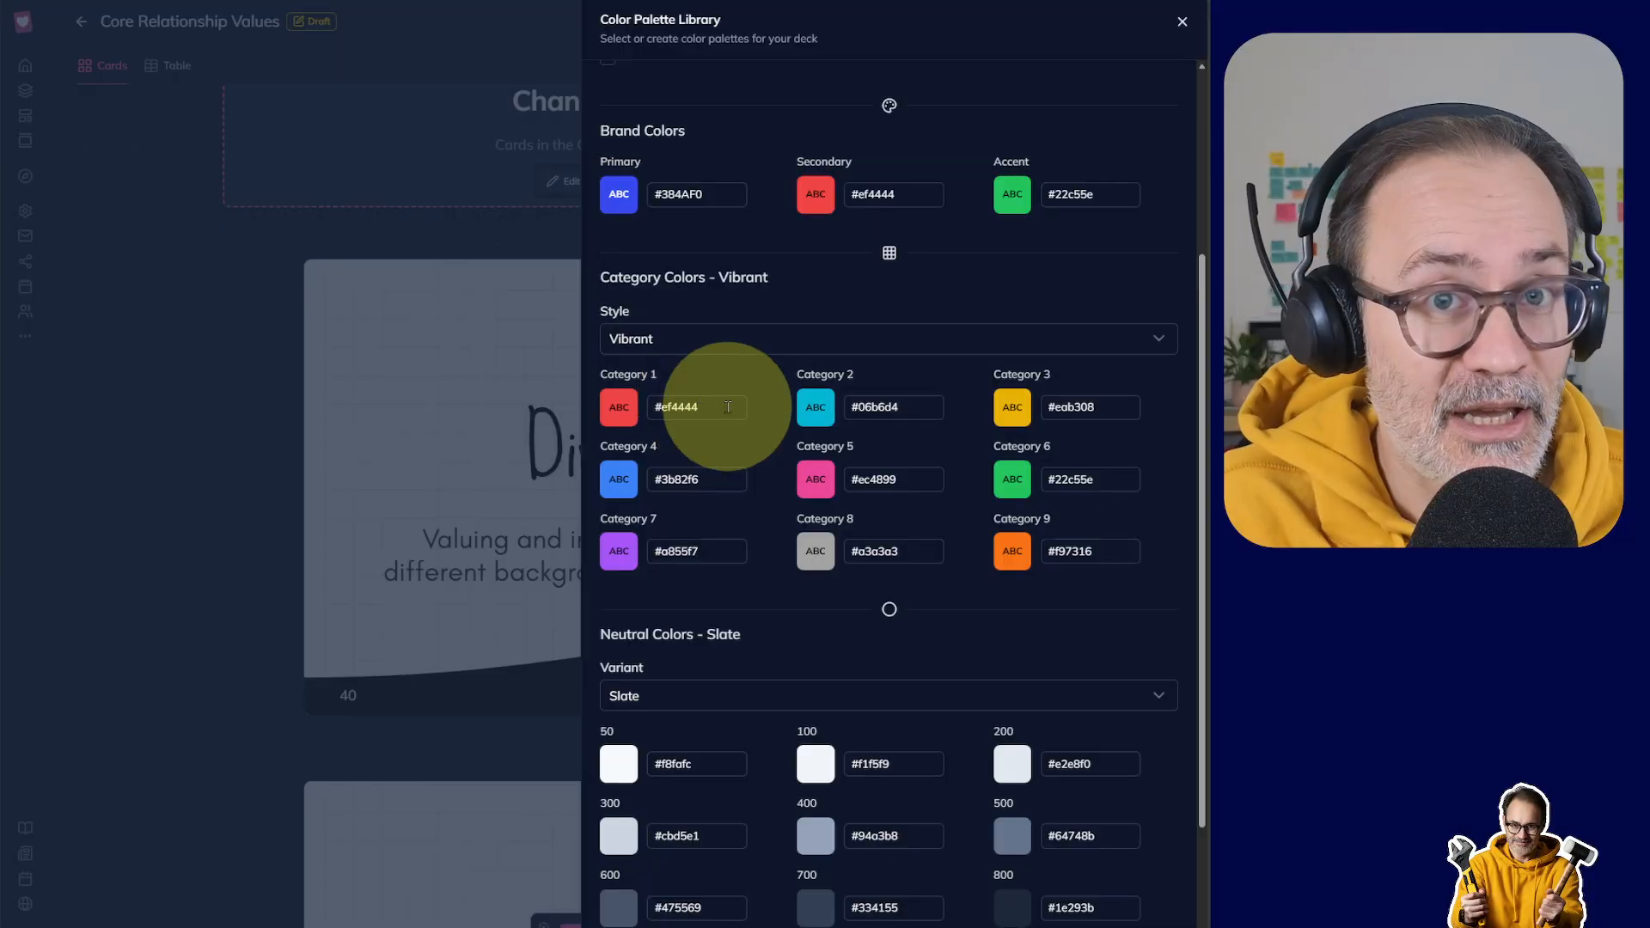
Step: Try the Dark and Pastel styles for the category colors and return to Vibrant
click(675, 343)
click(679, 410)
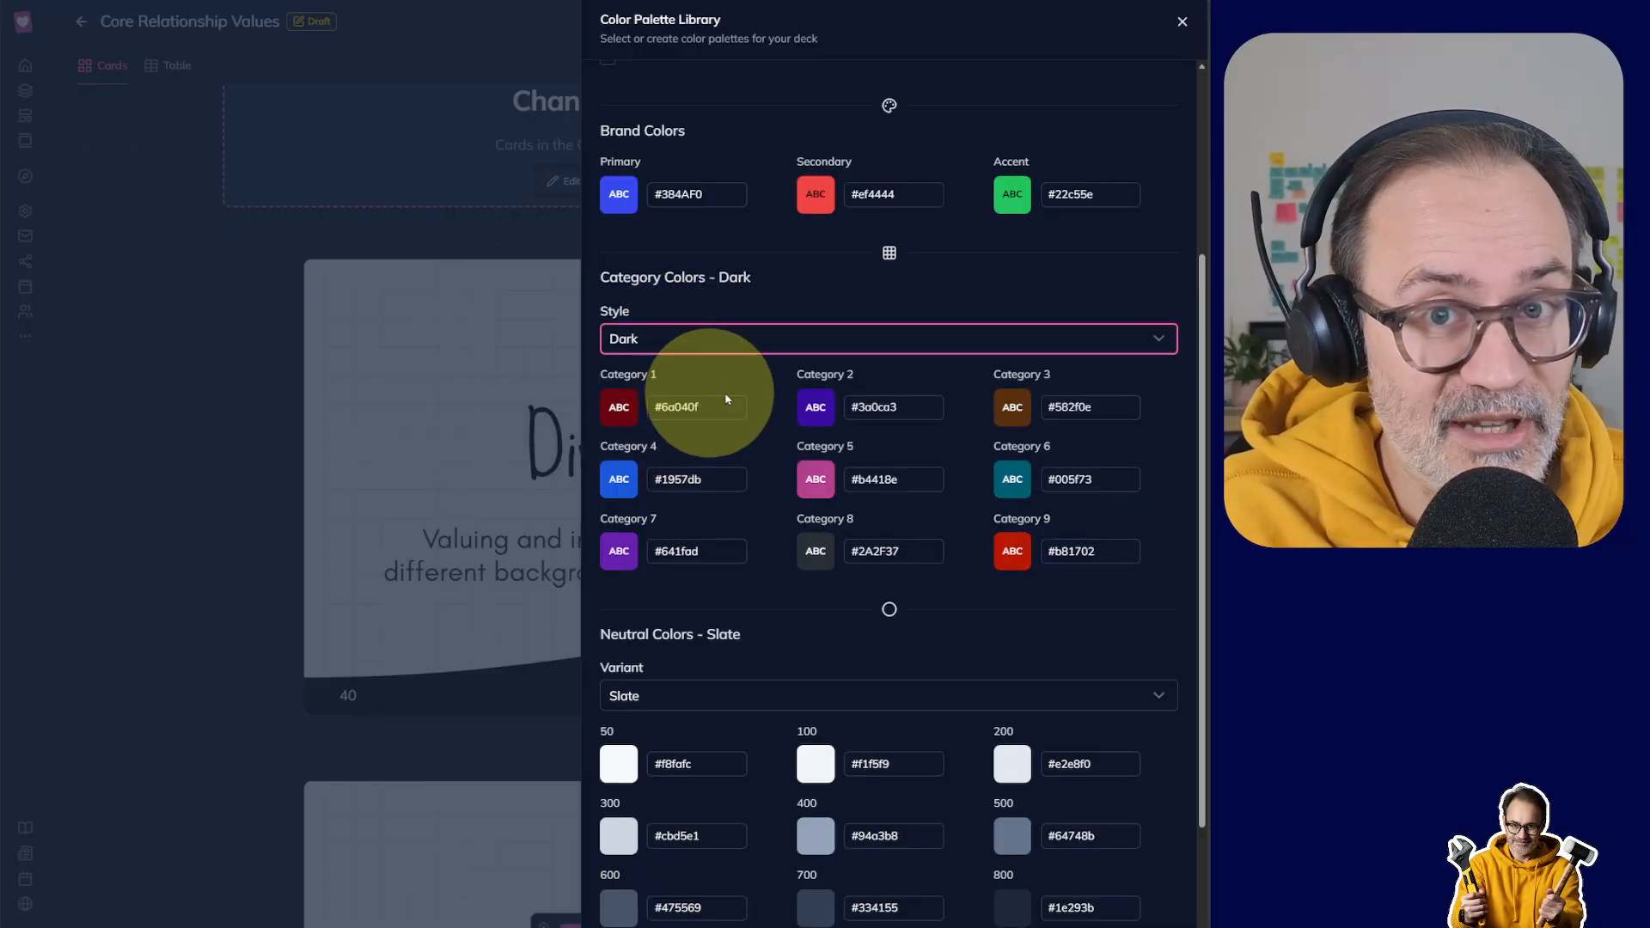
click(717, 342)
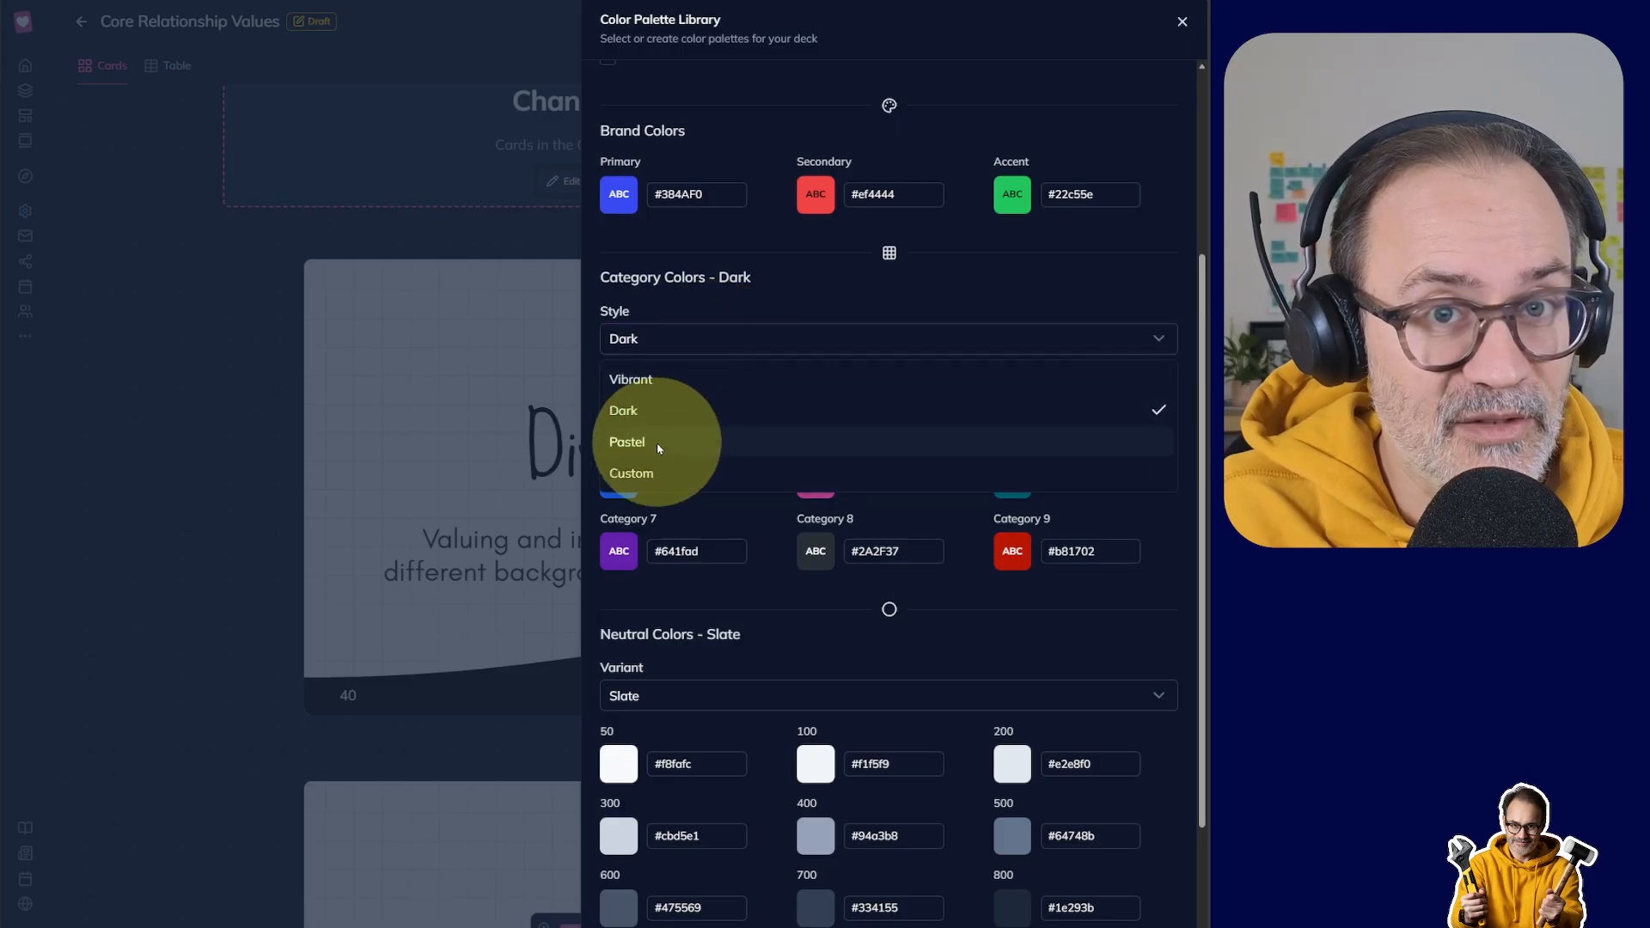
click(656, 442)
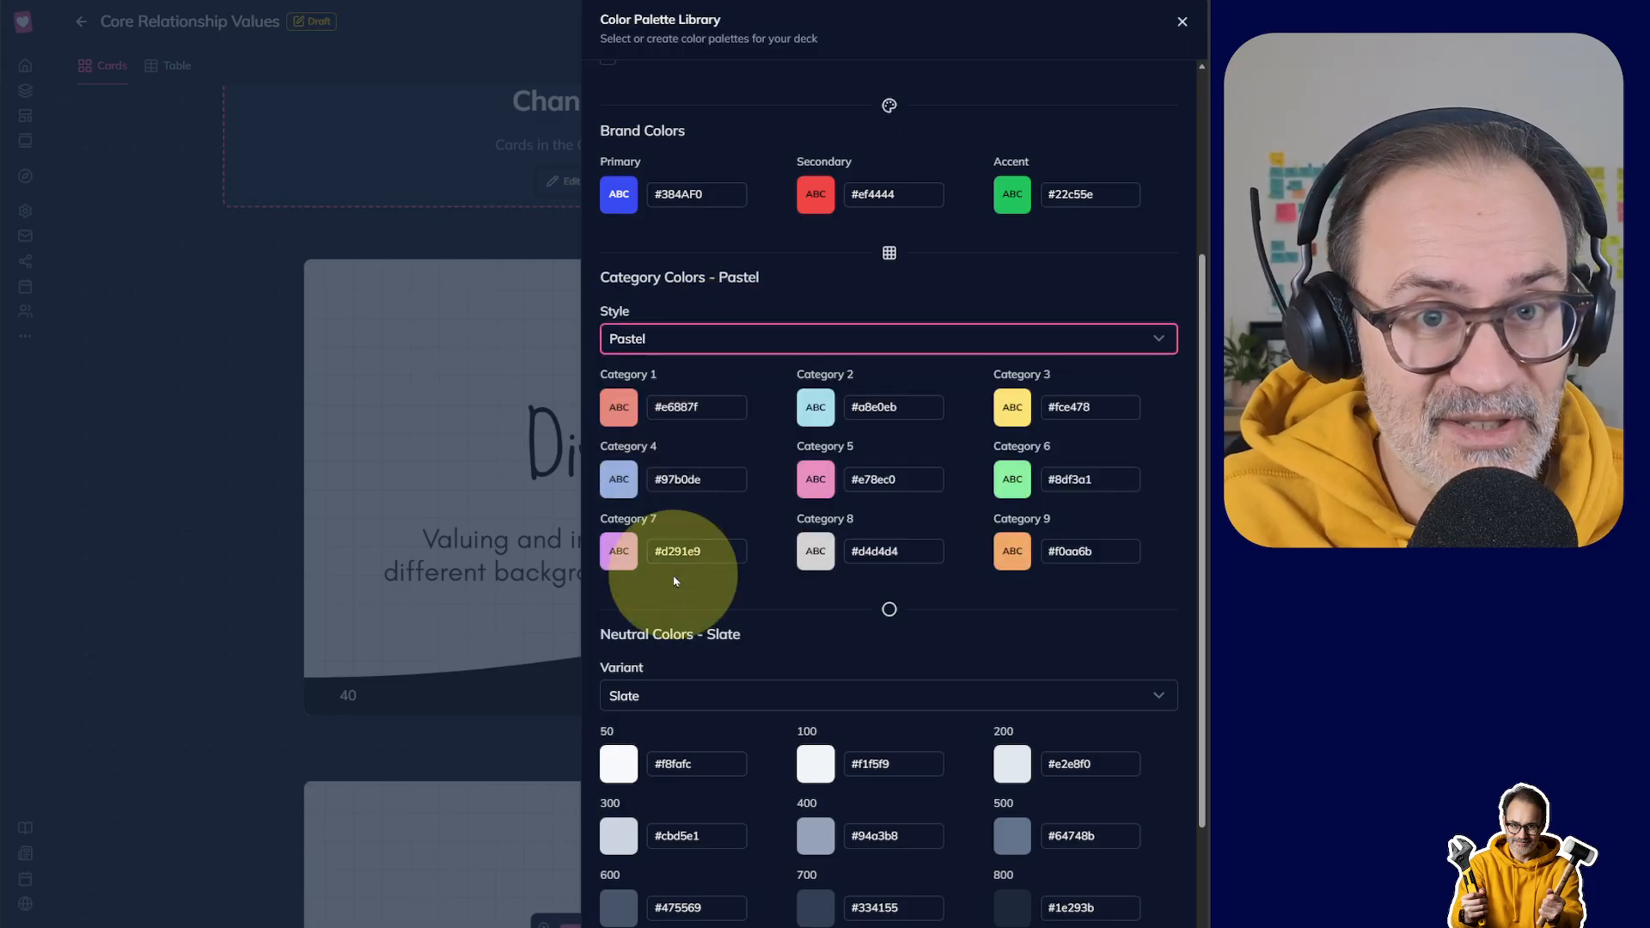
click(737, 344)
click(660, 378)
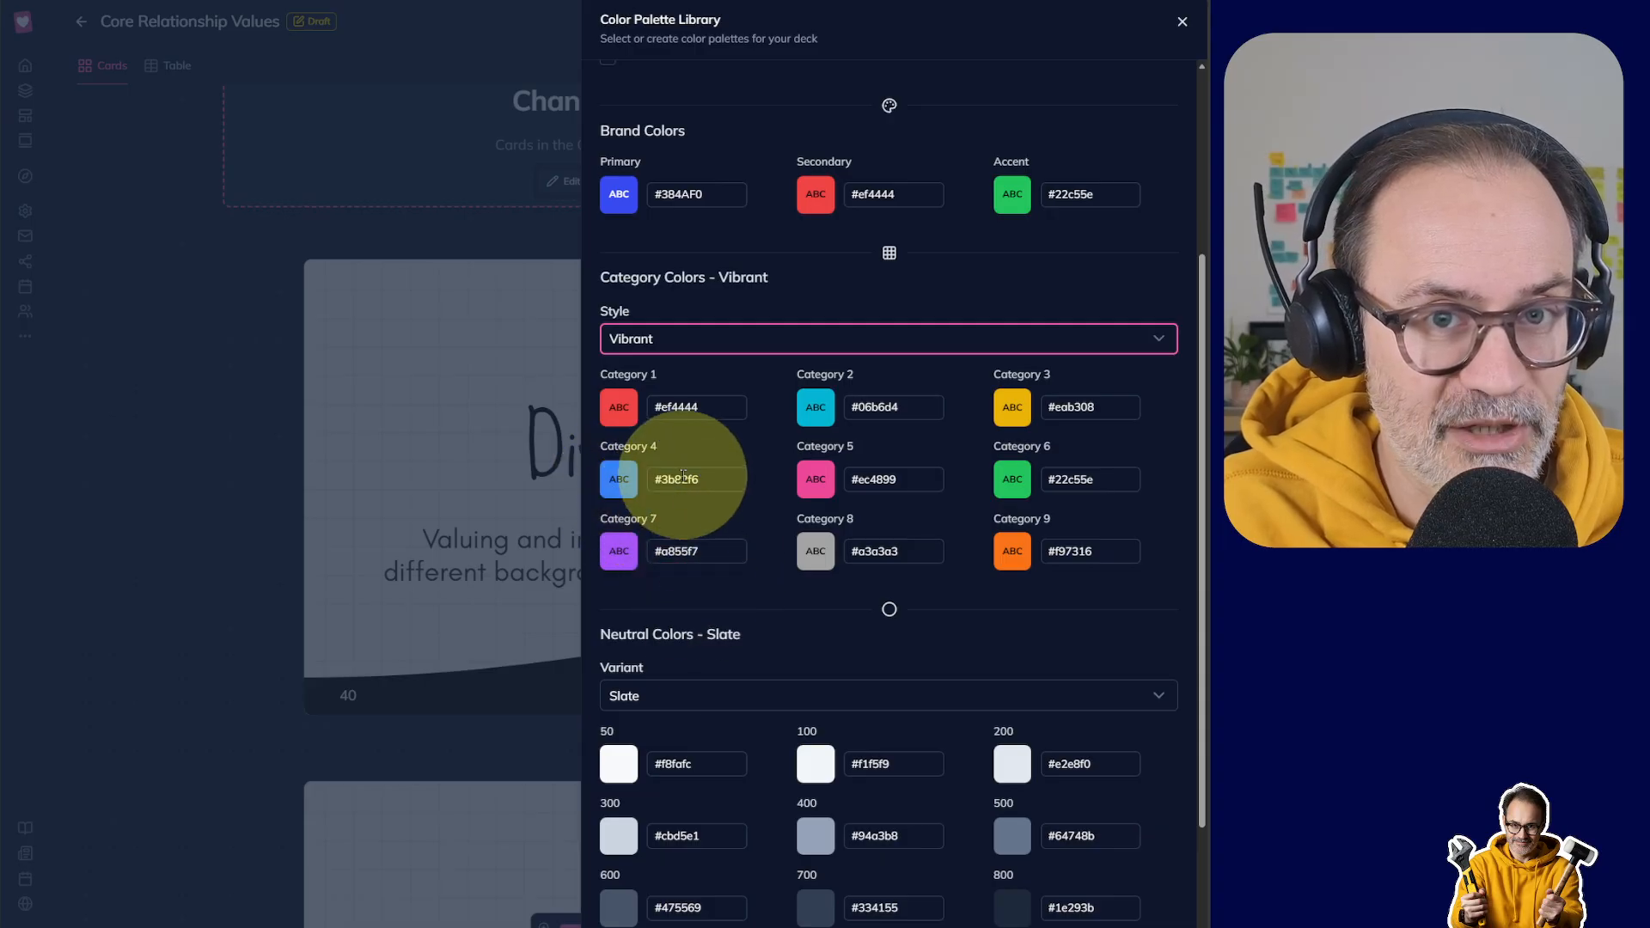
Step: Set the Category 4 color to #384AF0 and create the color scheme as the deck's palette
click(763, 531)
scroll(736, 516, down, 3)
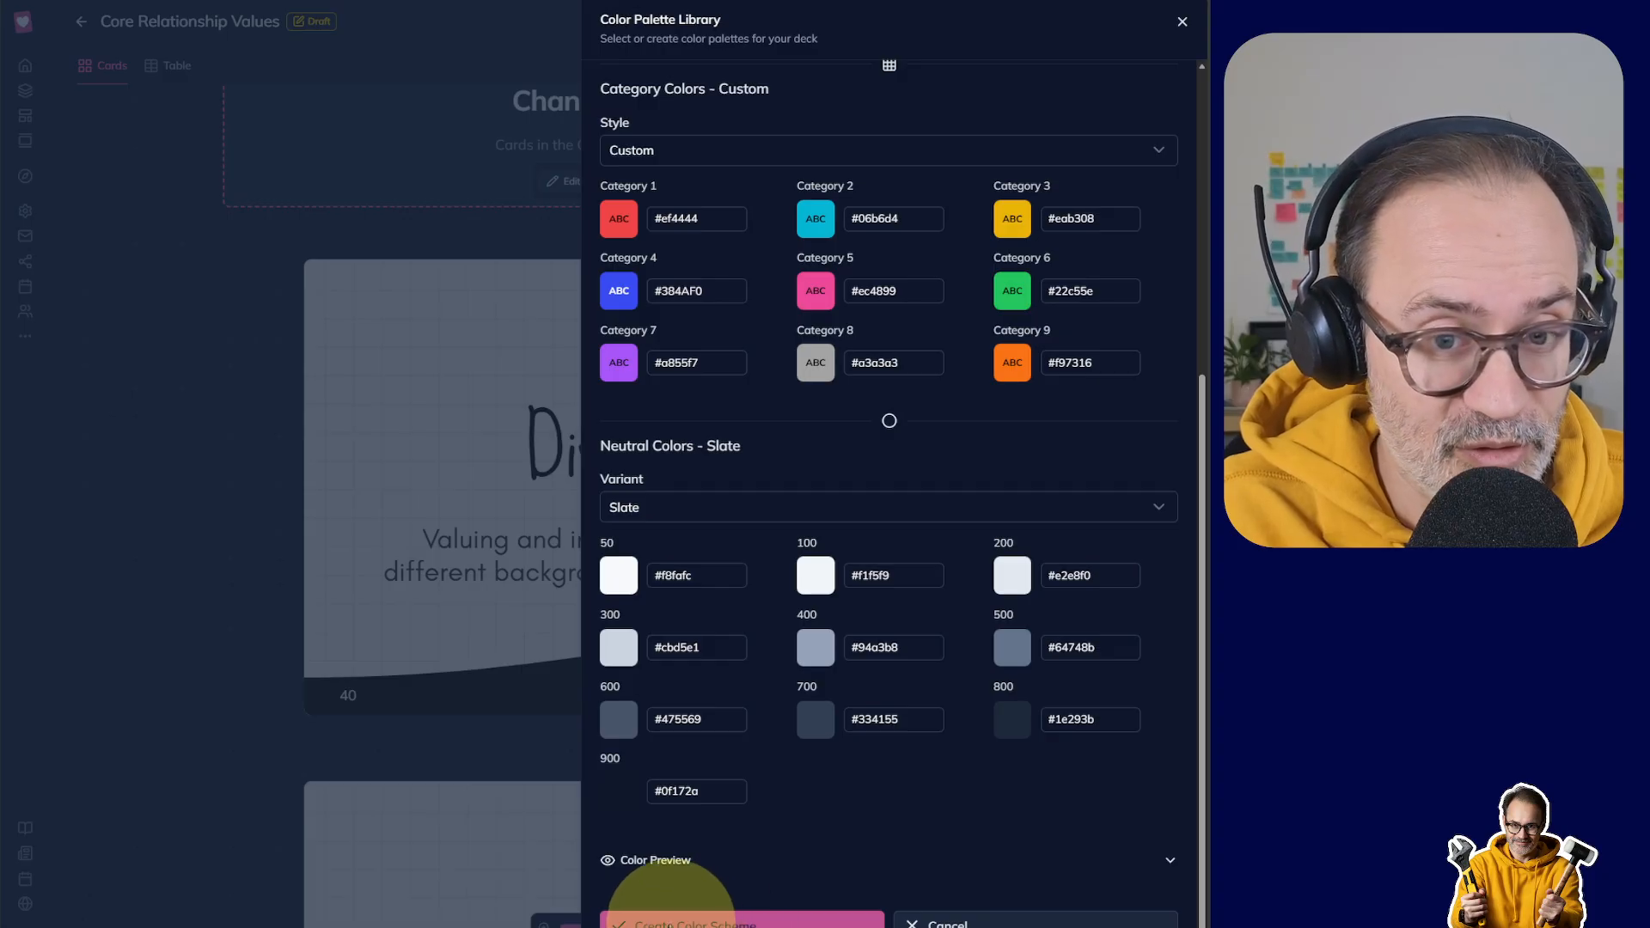
click(768, 923)
scroll(828, 837, down, 10)
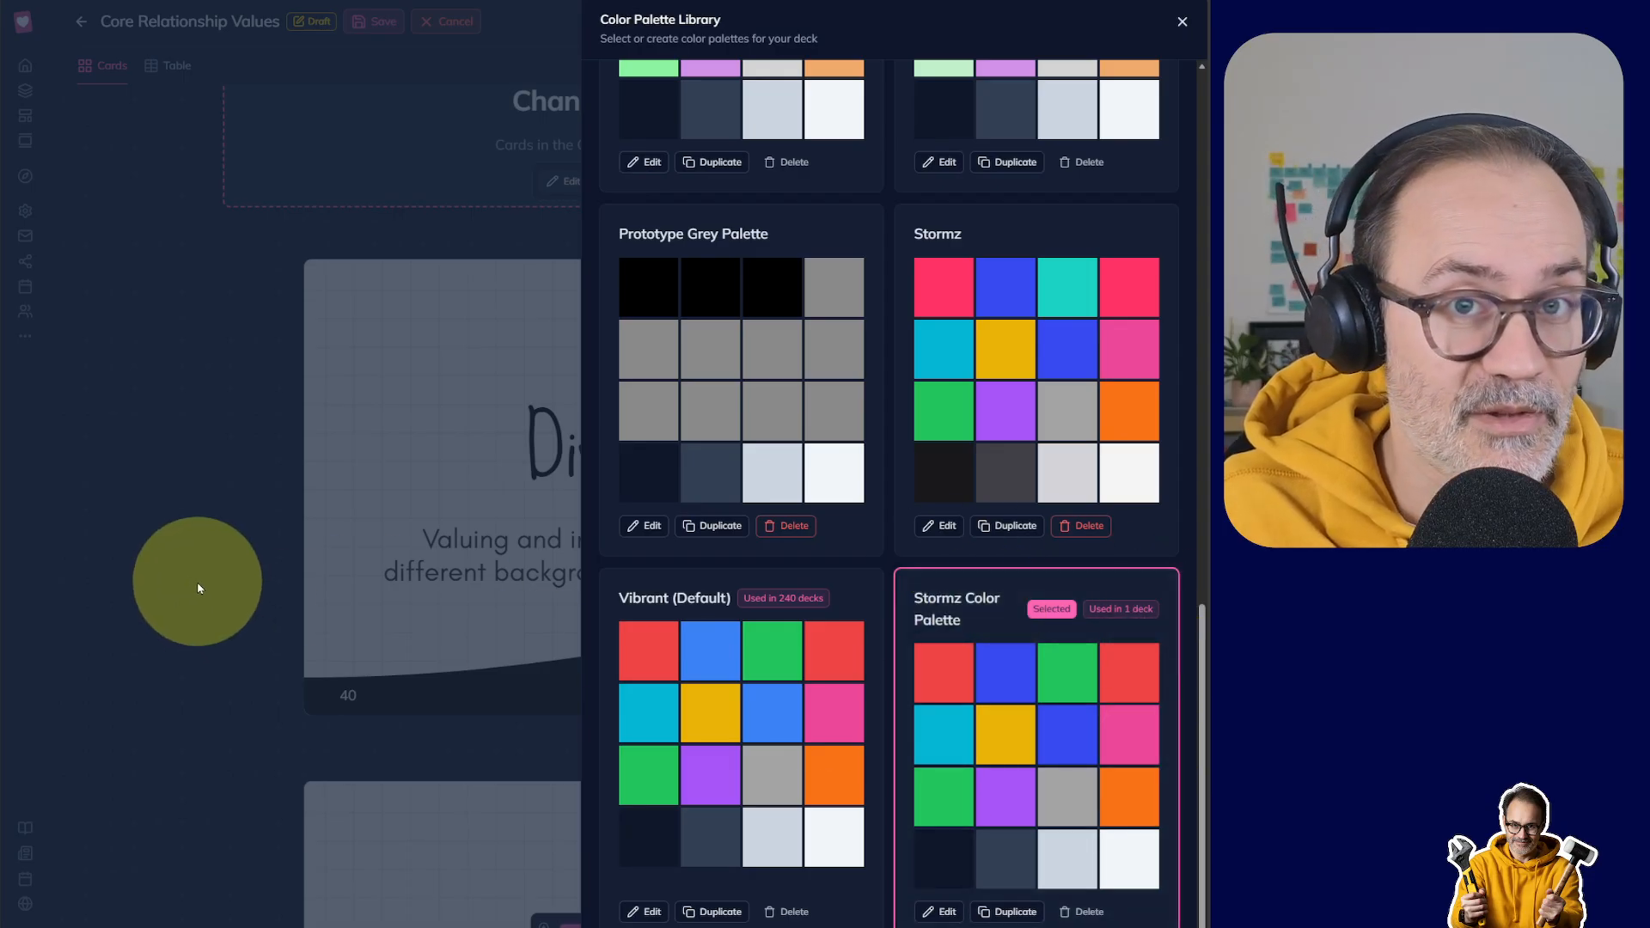
click(198, 588)
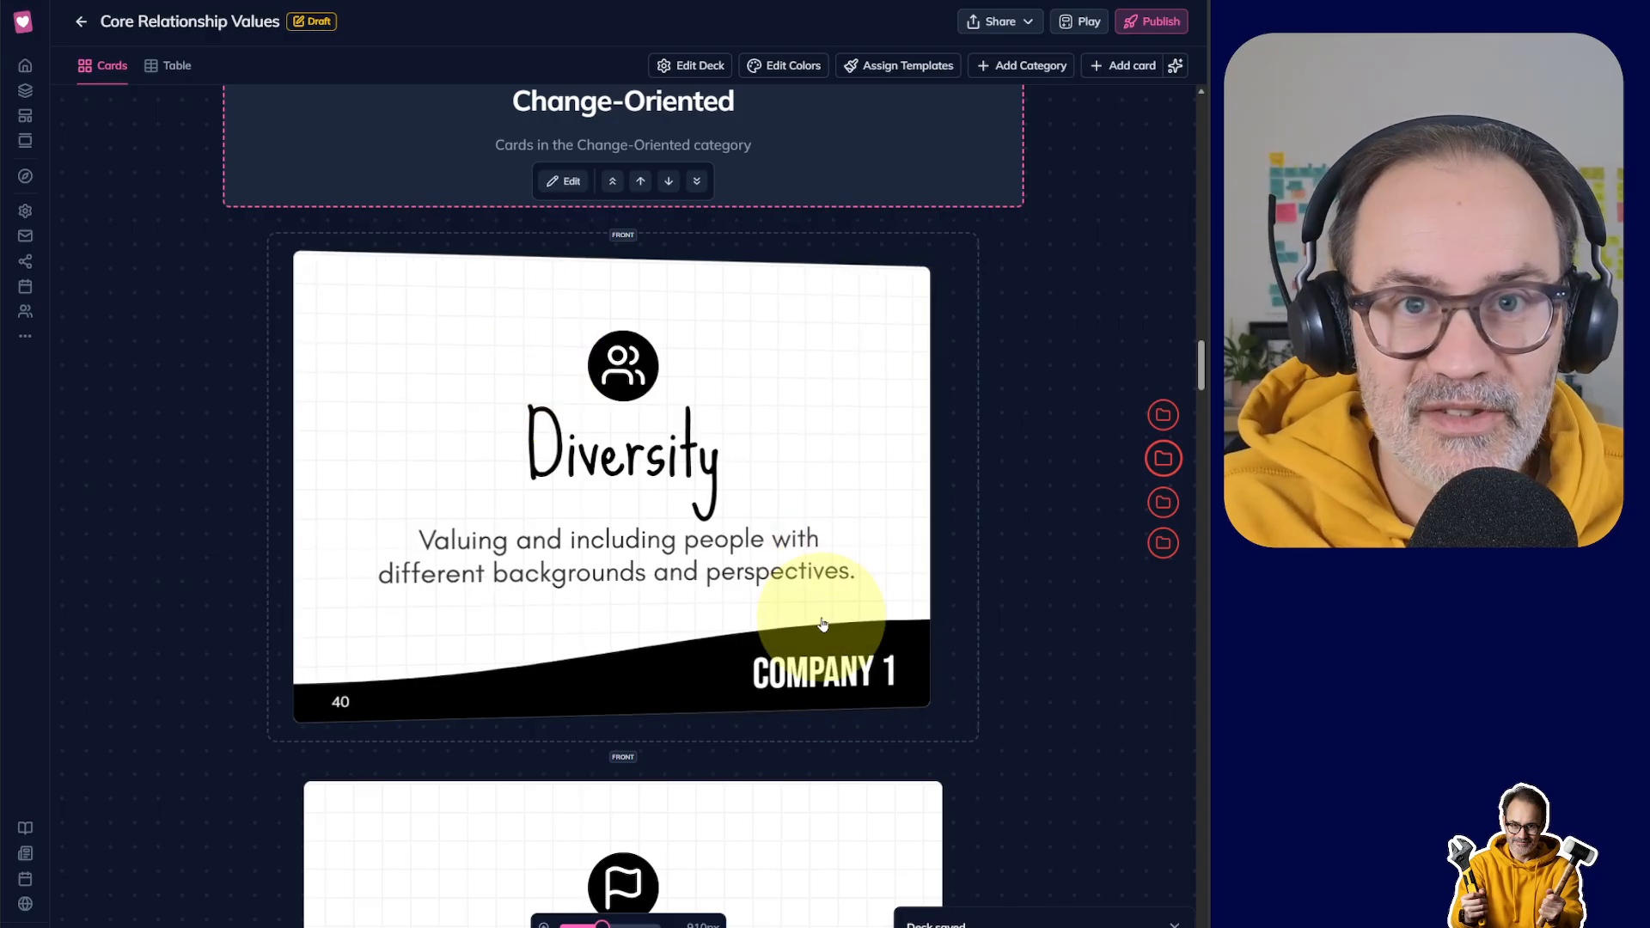
Step: Check the Stormz Color Palette selection for this deck in the color palette library
click(782, 68)
scroll(937, 528, down, 8)
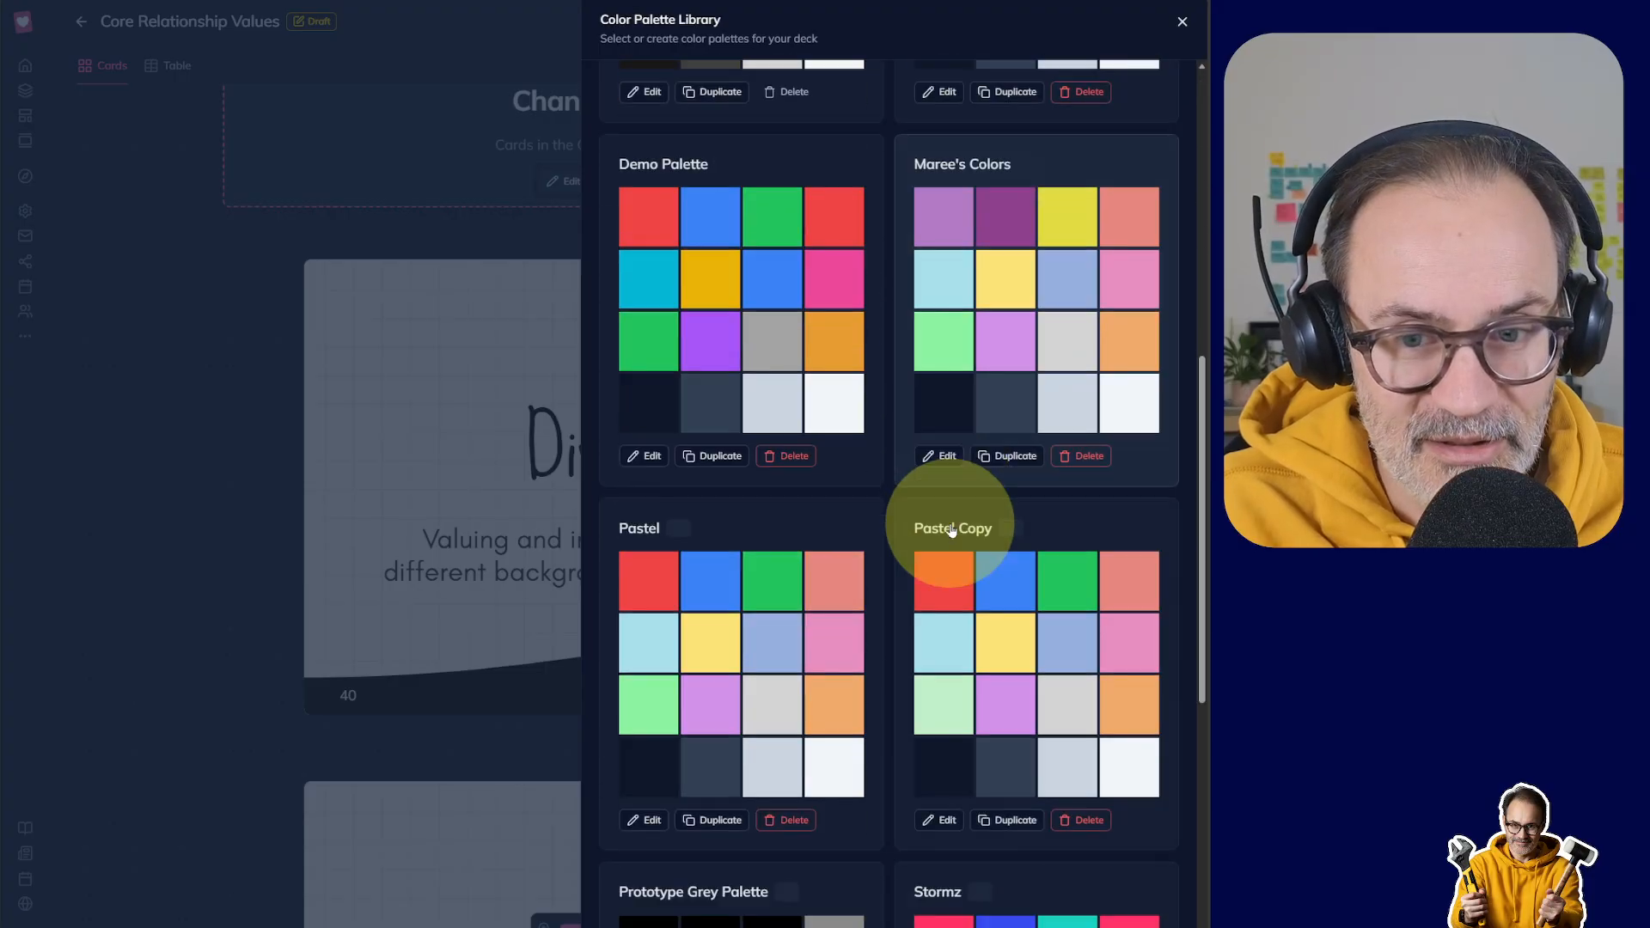
scroll(951, 530, down, 6)
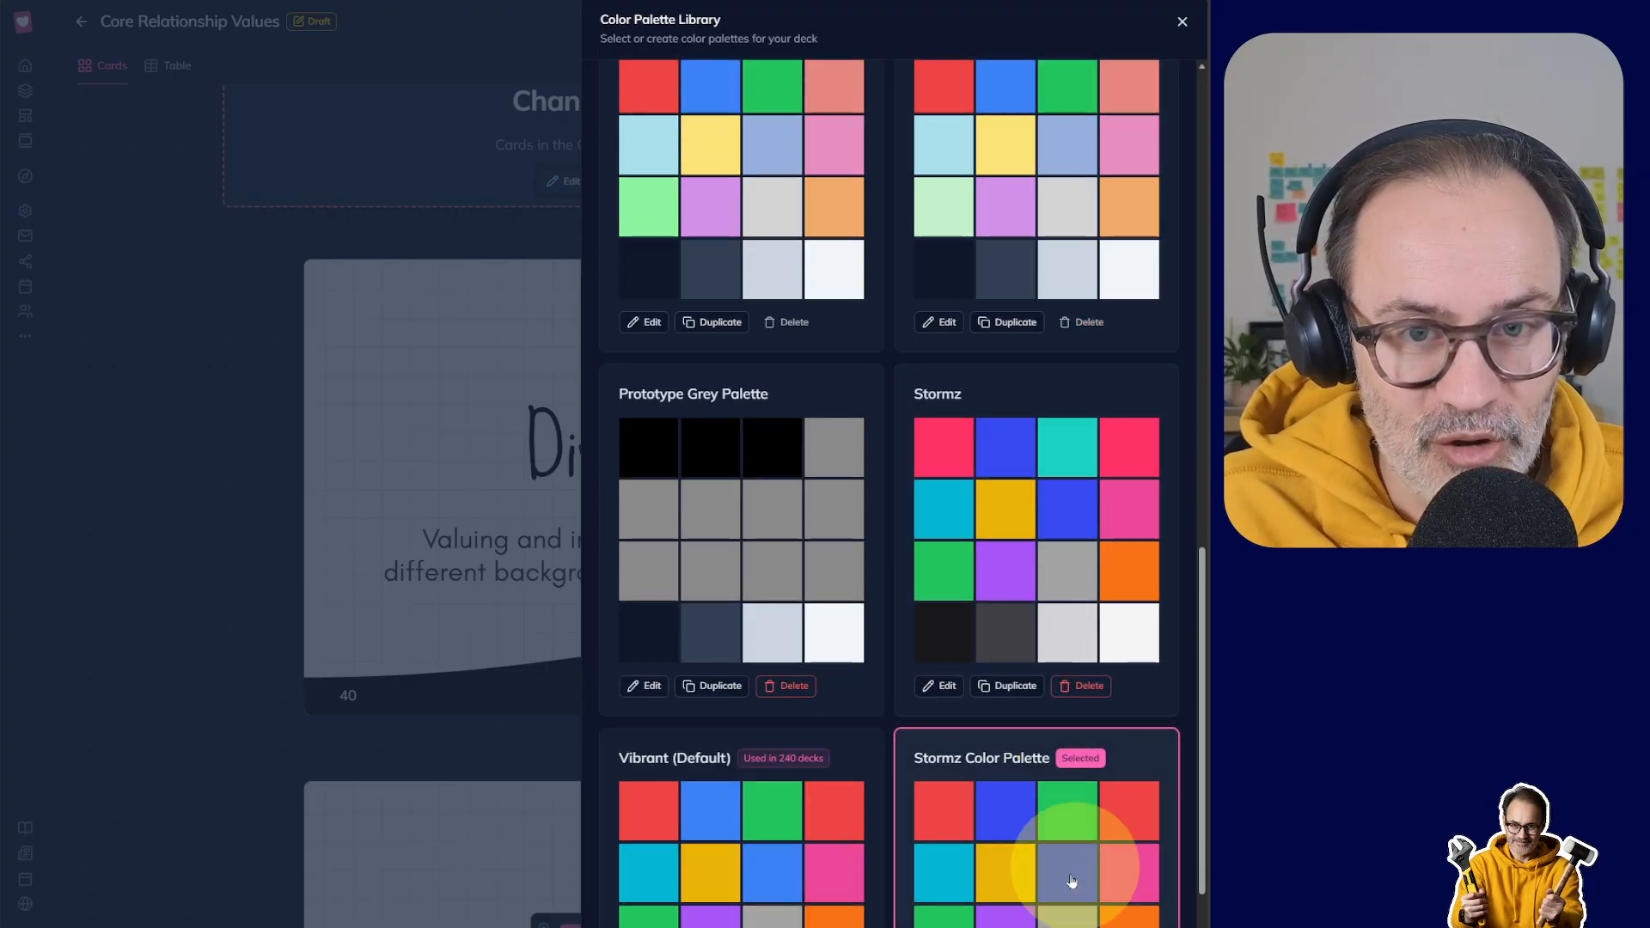
click(1071, 880)
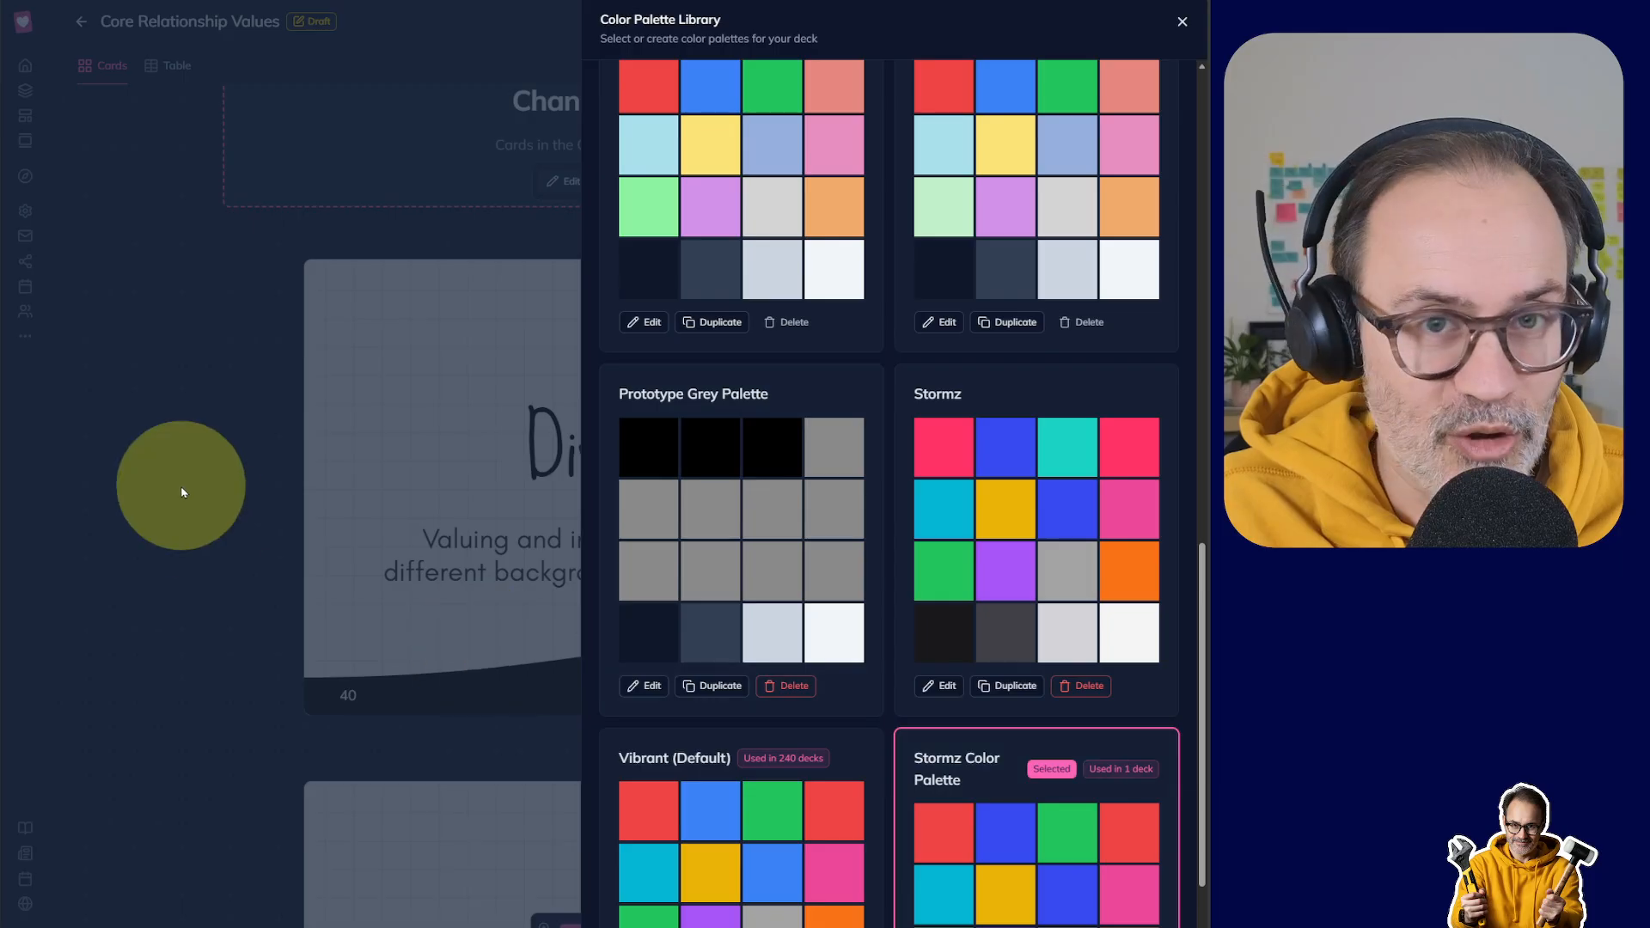
click(183, 493)
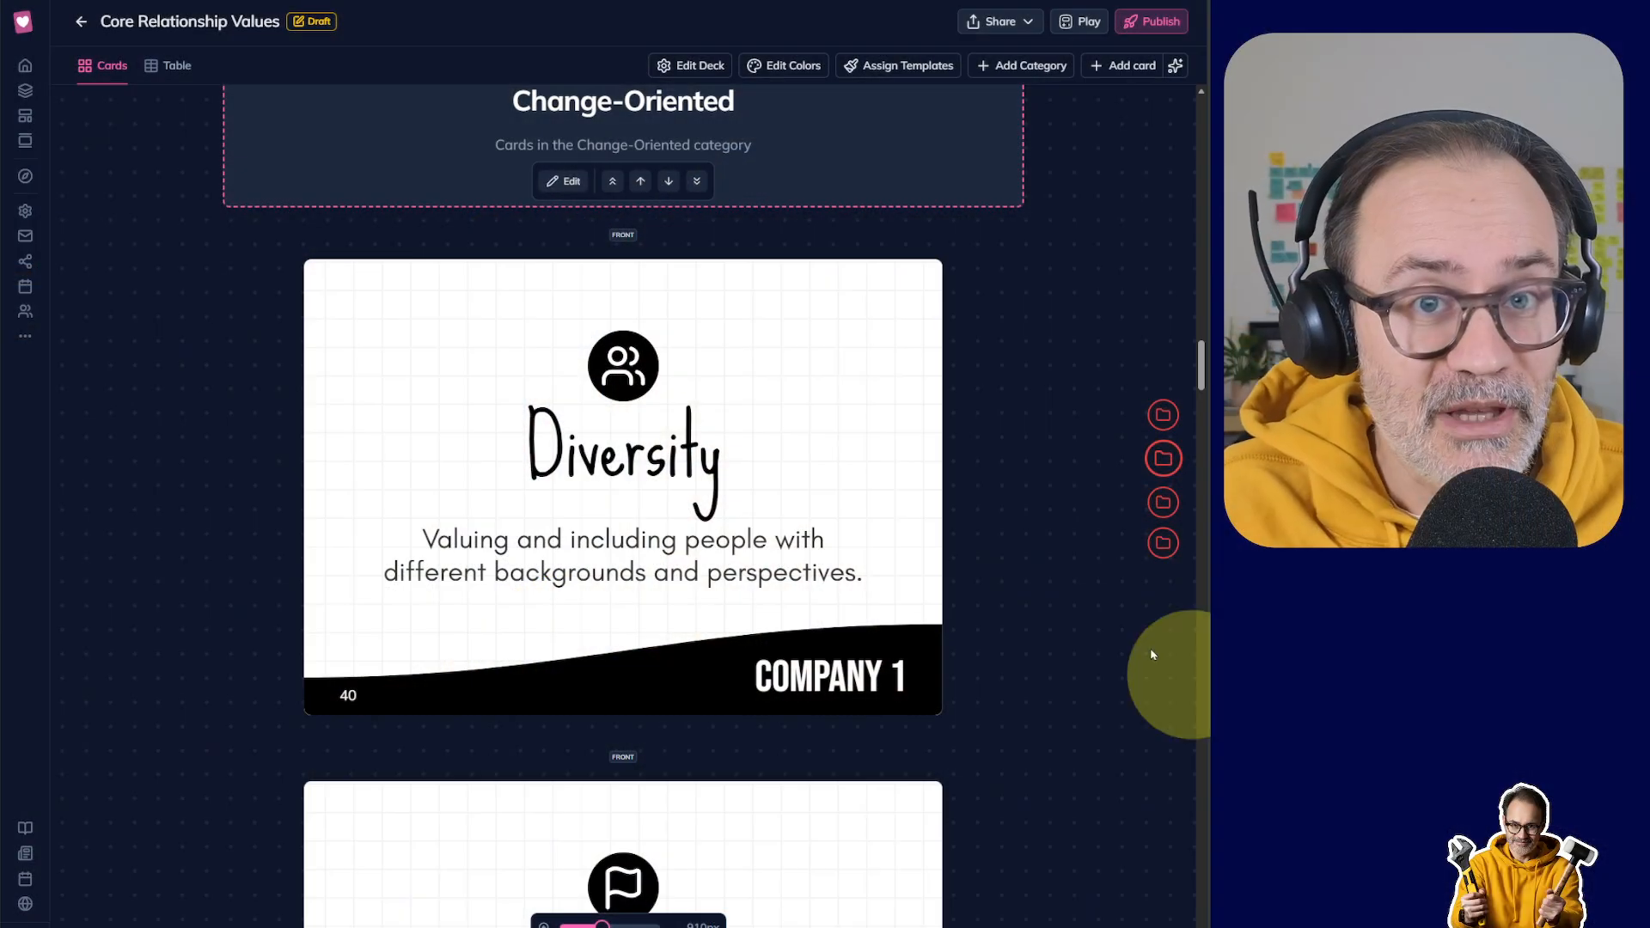
Step: Open the deck's front template for editing from the Diversity card in the Change-Oriented category
scroll(1002, 638, down, 2)
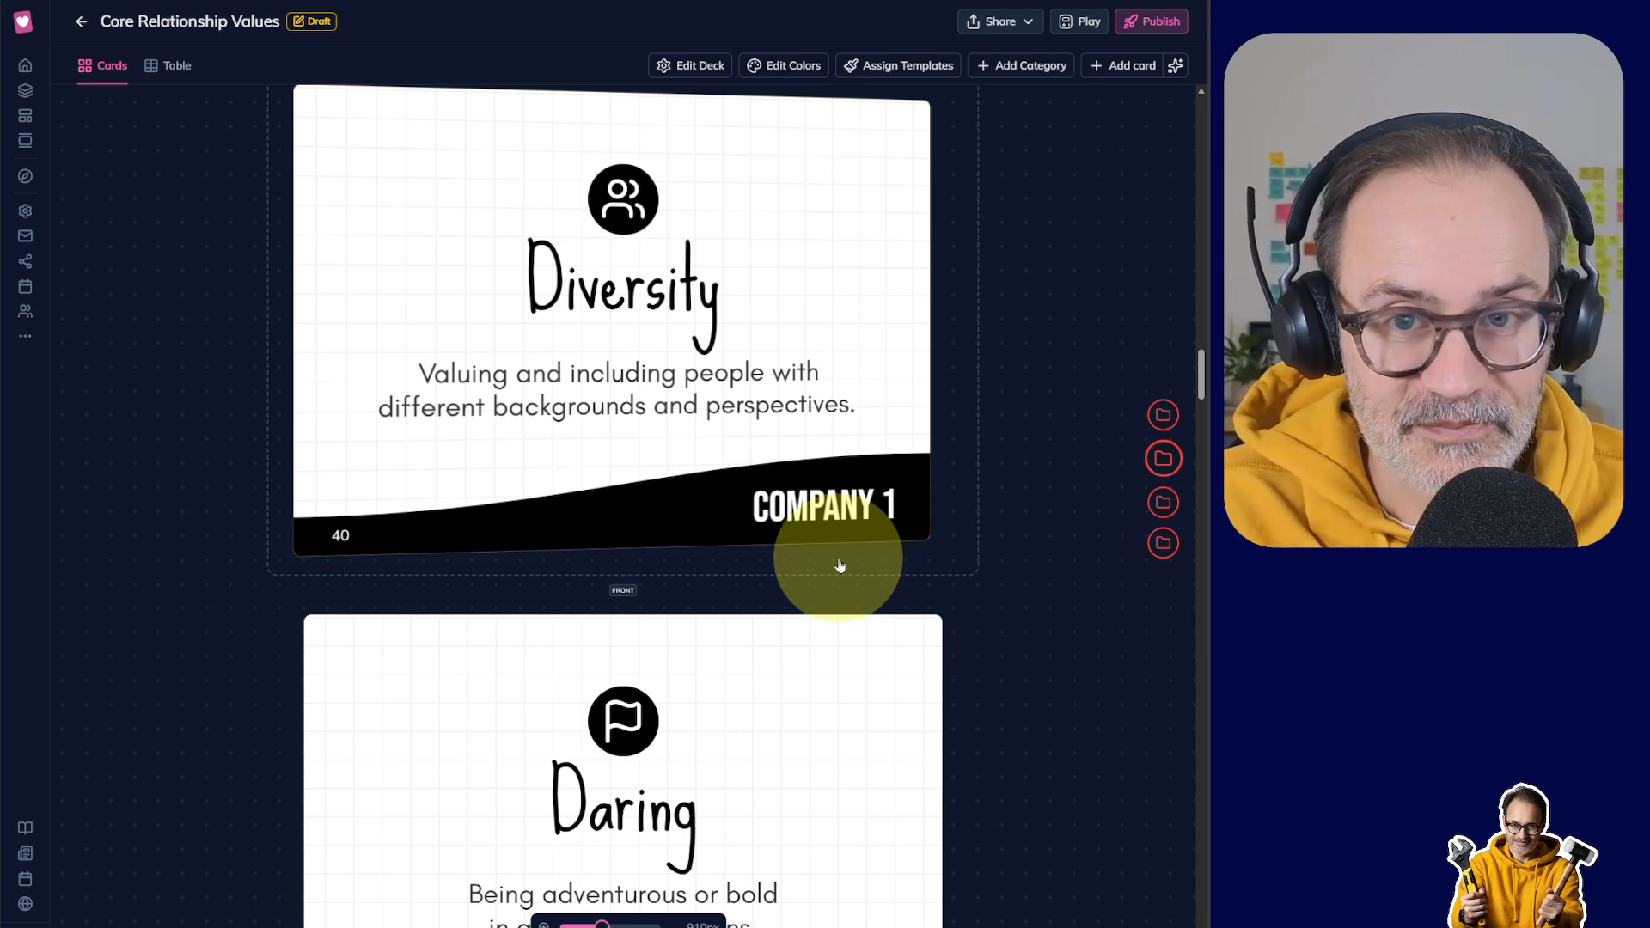
click(608, 332)
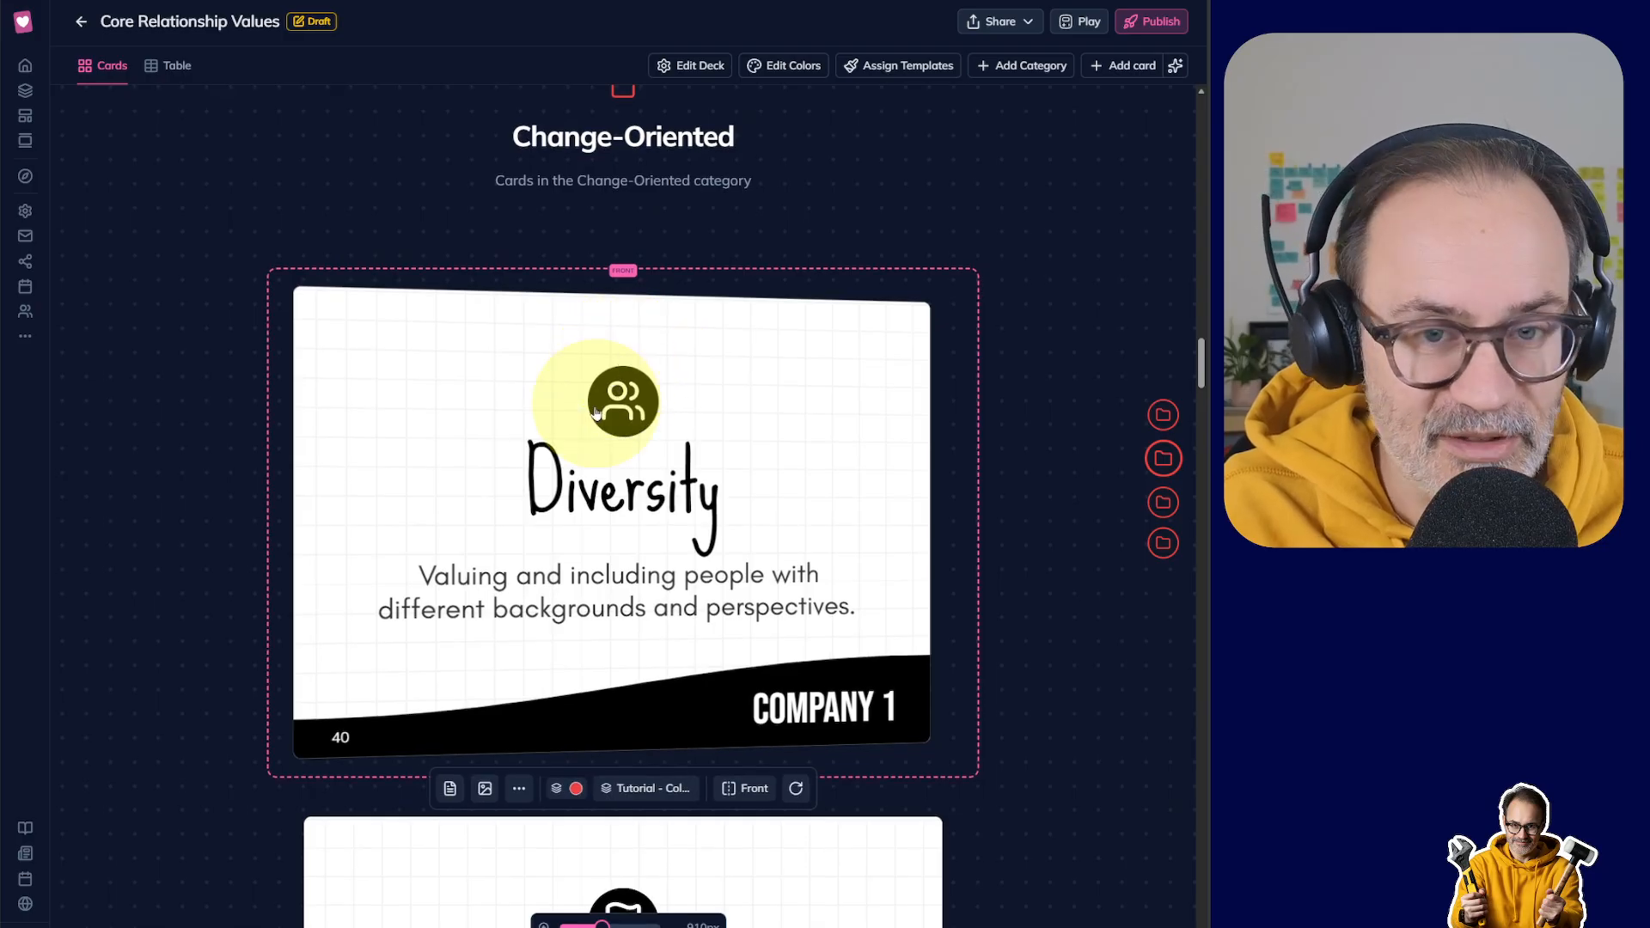
click(666, 789)
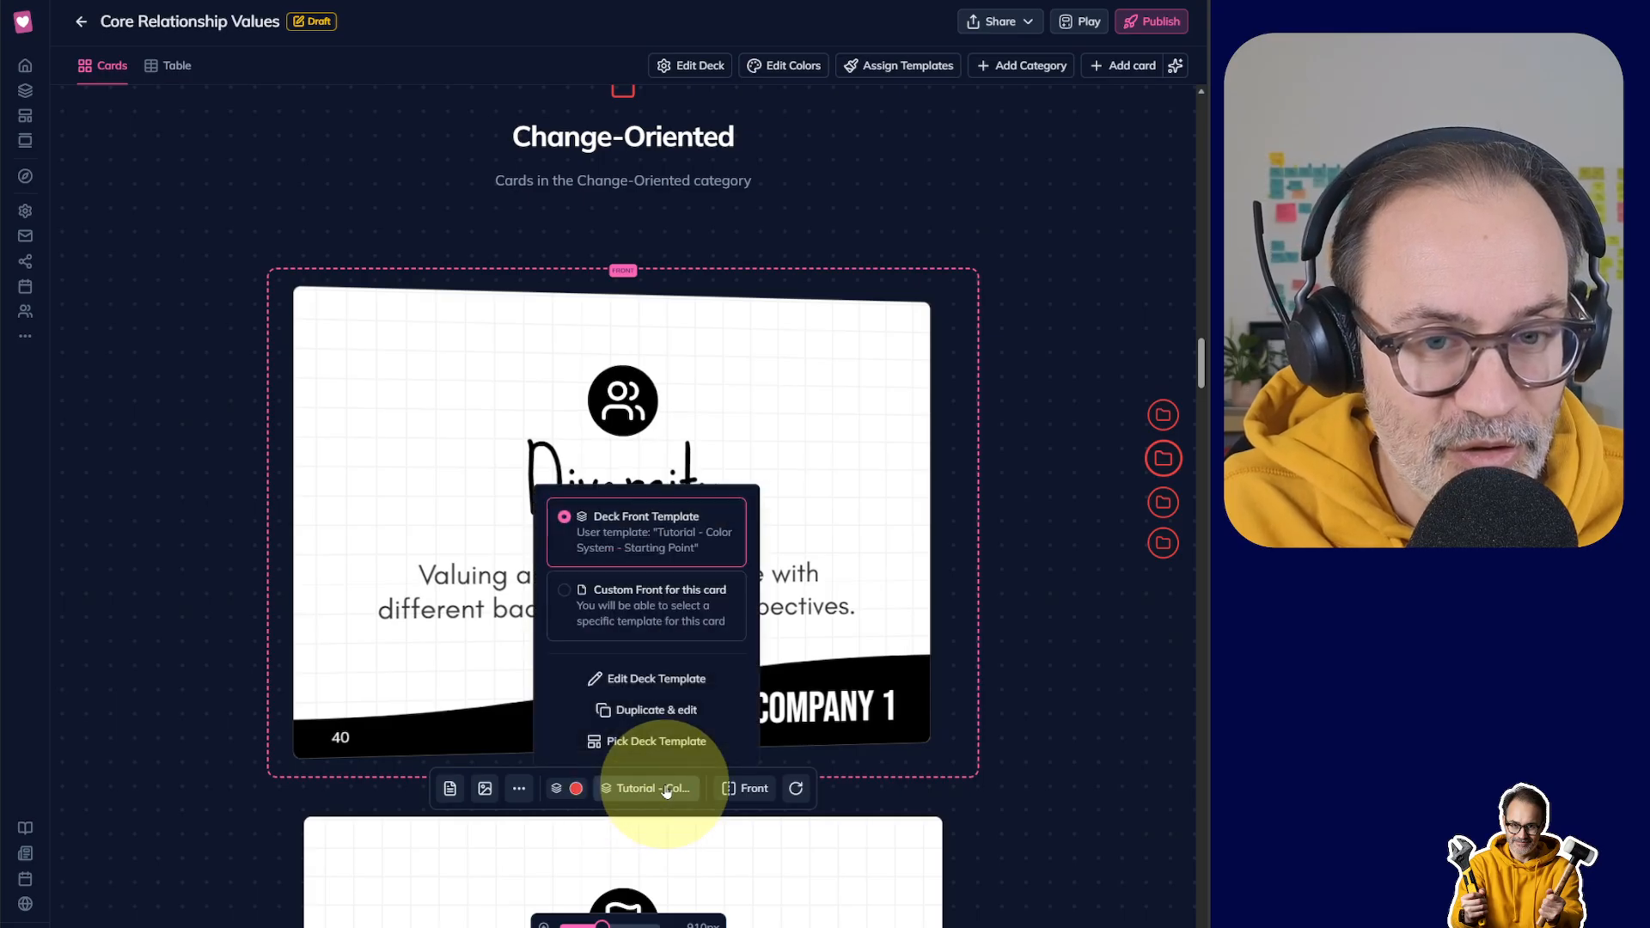
click(645, 681)
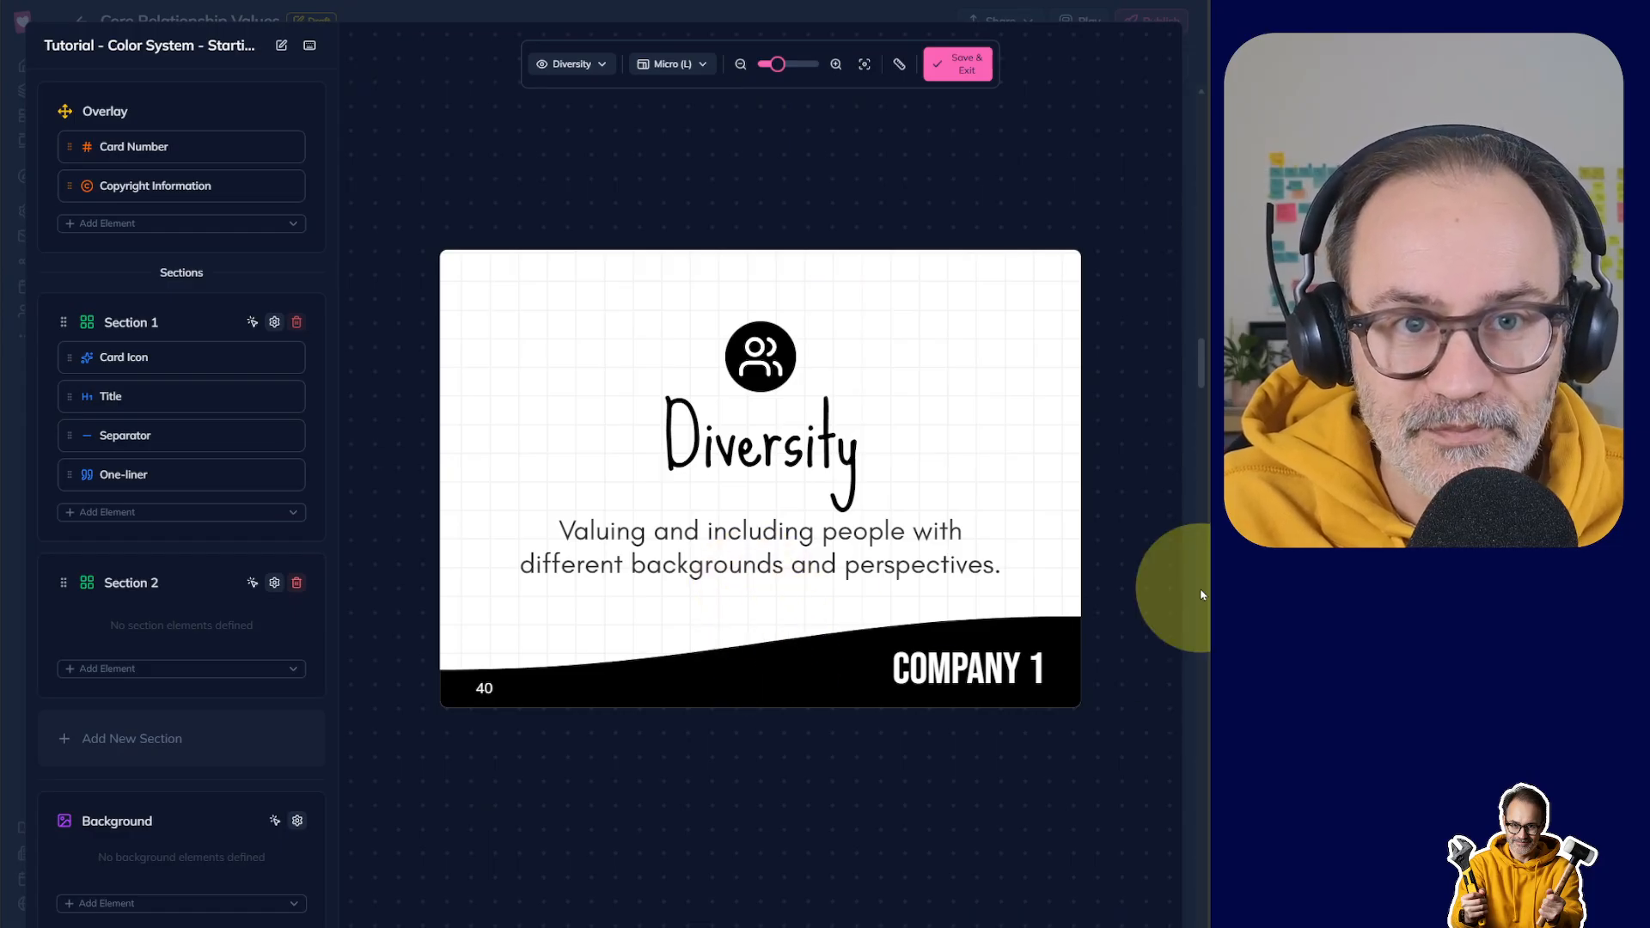
click(649, 682)
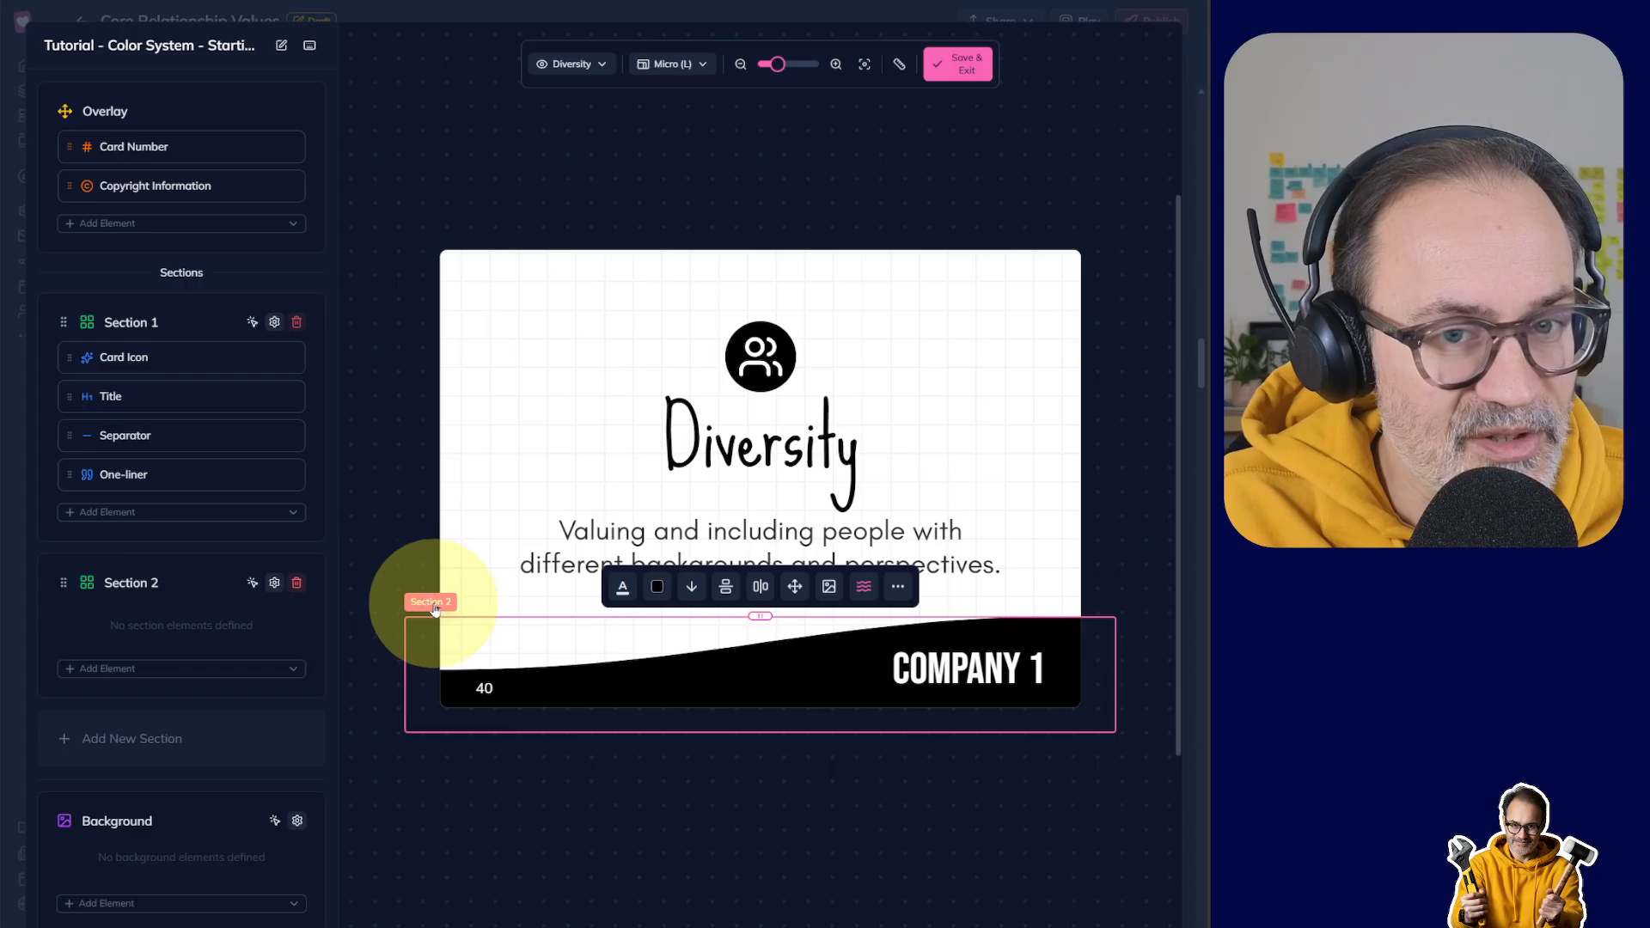
Step: Enlarge Section 2 slightly by raising its boundary with Section 1 on the card template
click(472, 525)
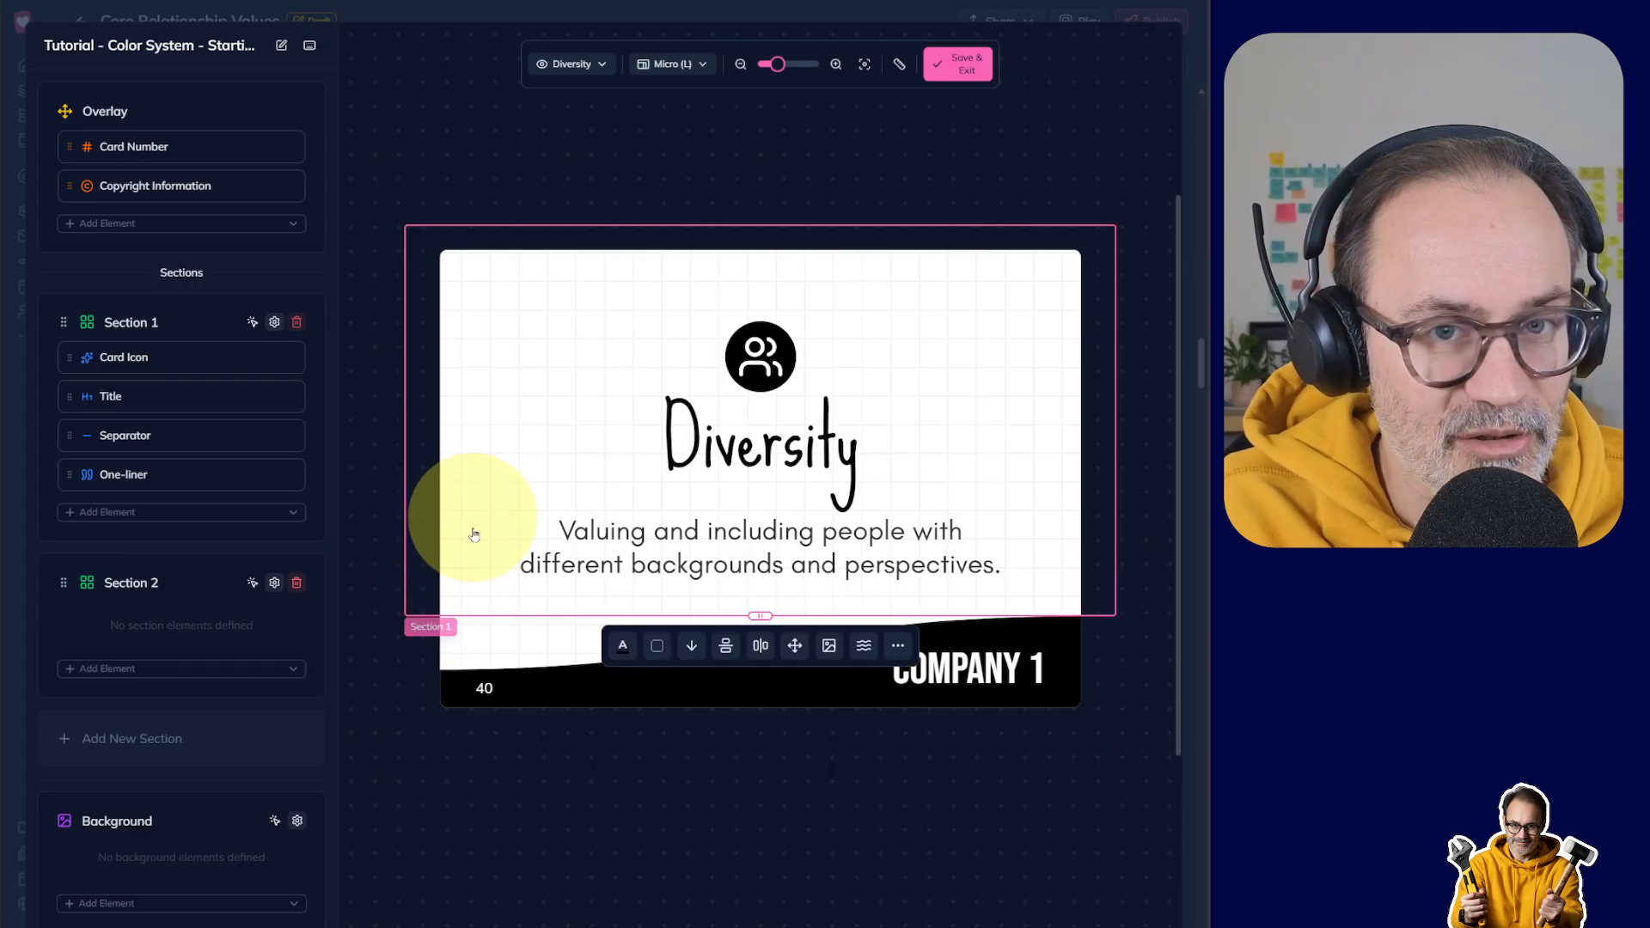
click(564, 652)
click(774, 657)
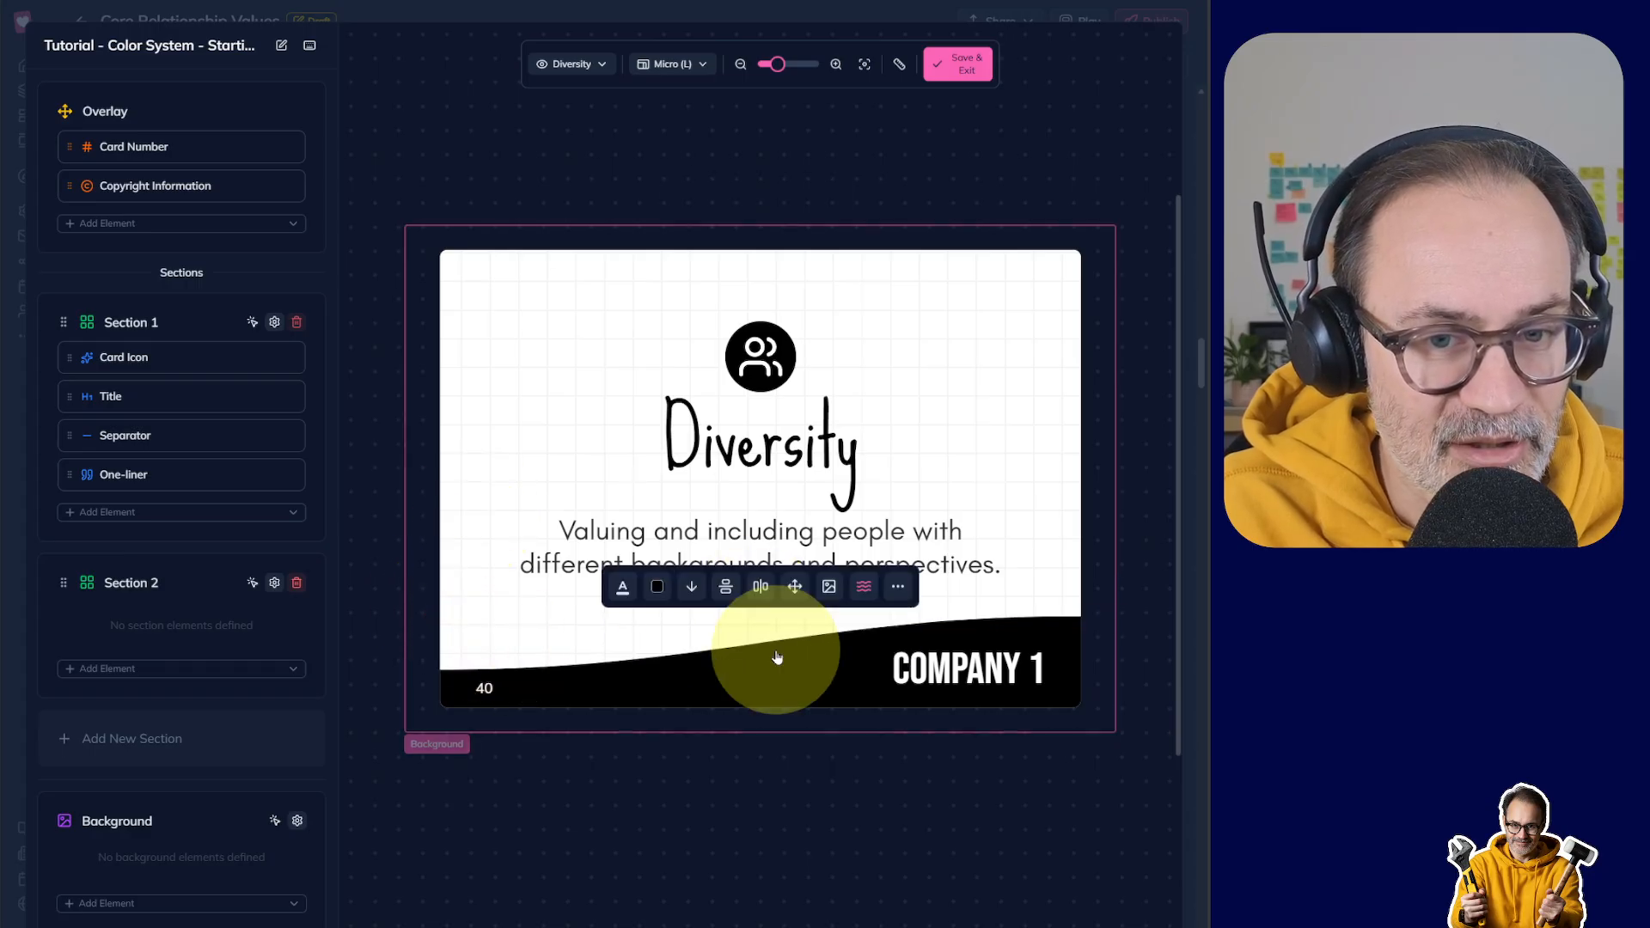
mouse_move(756, 616)
mouse_down()
mouse_move(767, 523)
mouse_move(771, 610)
mouse_up()
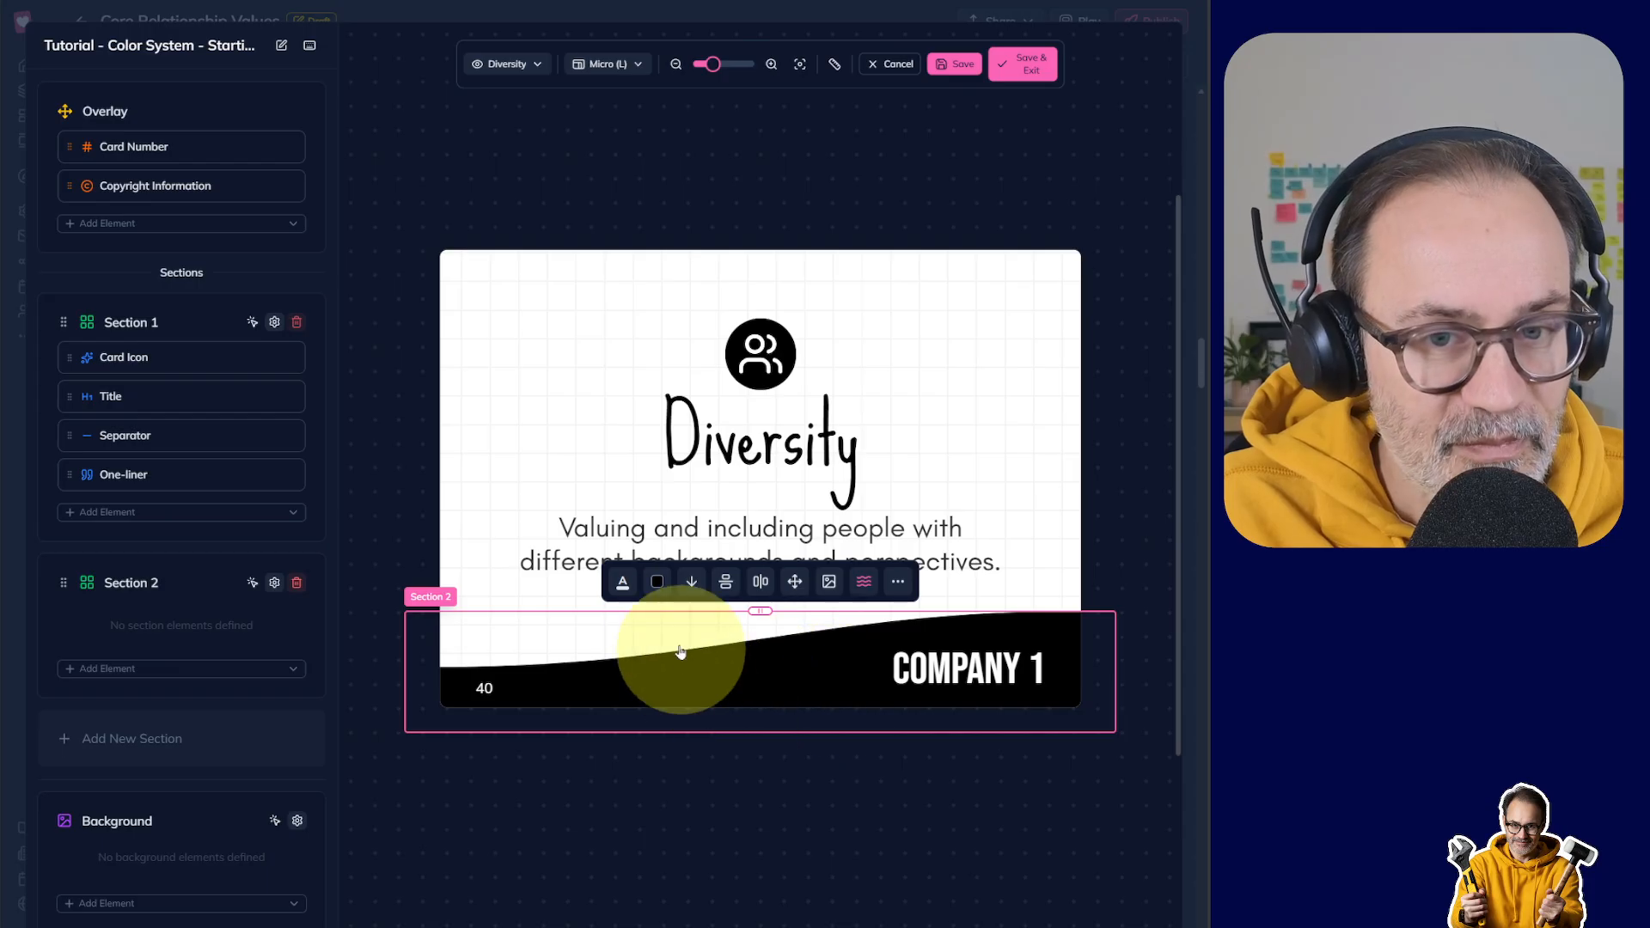
Step: Set the background of Section 2 to the blue brand color from the deck's palette
click(656, 587)
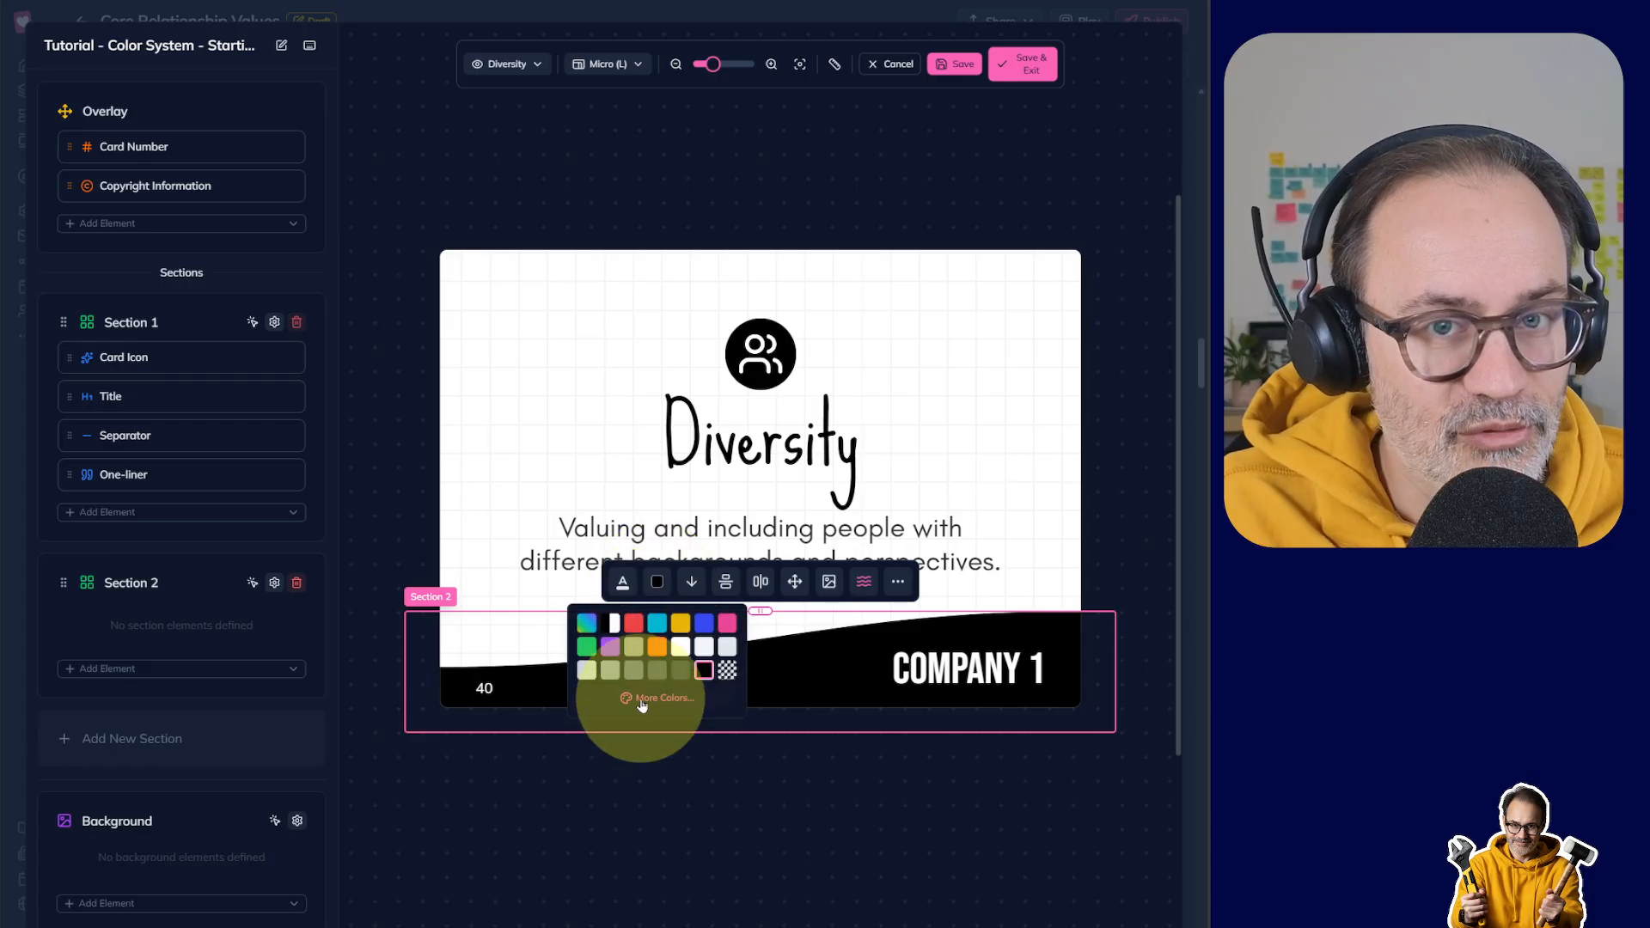
click(623, 582)
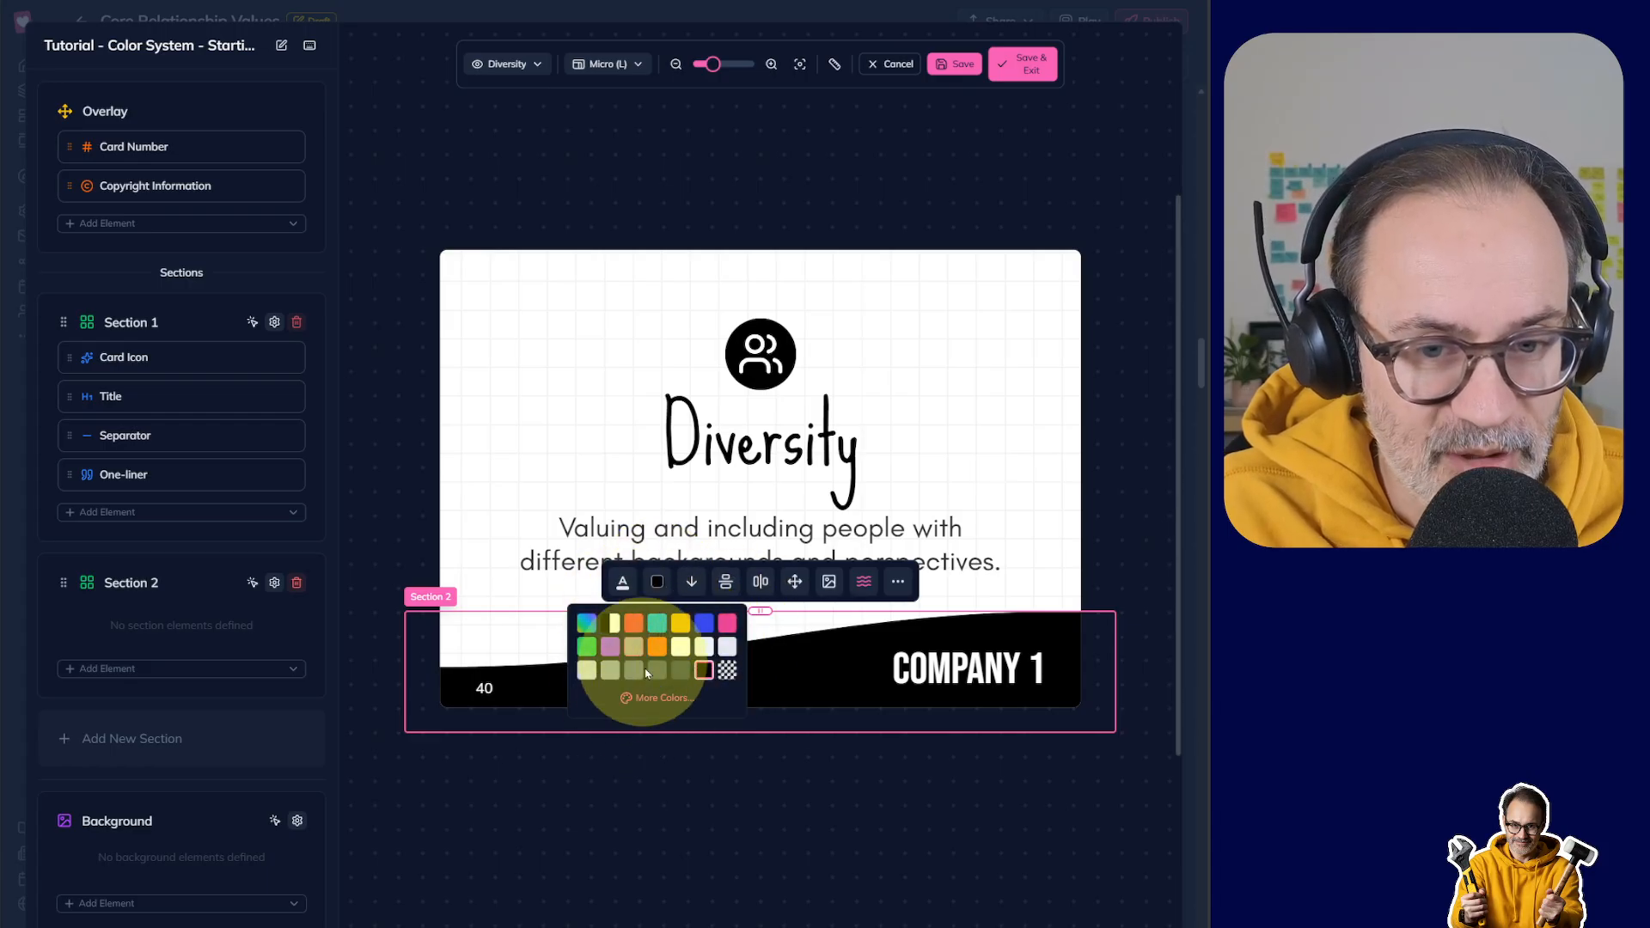
click(658, 700)
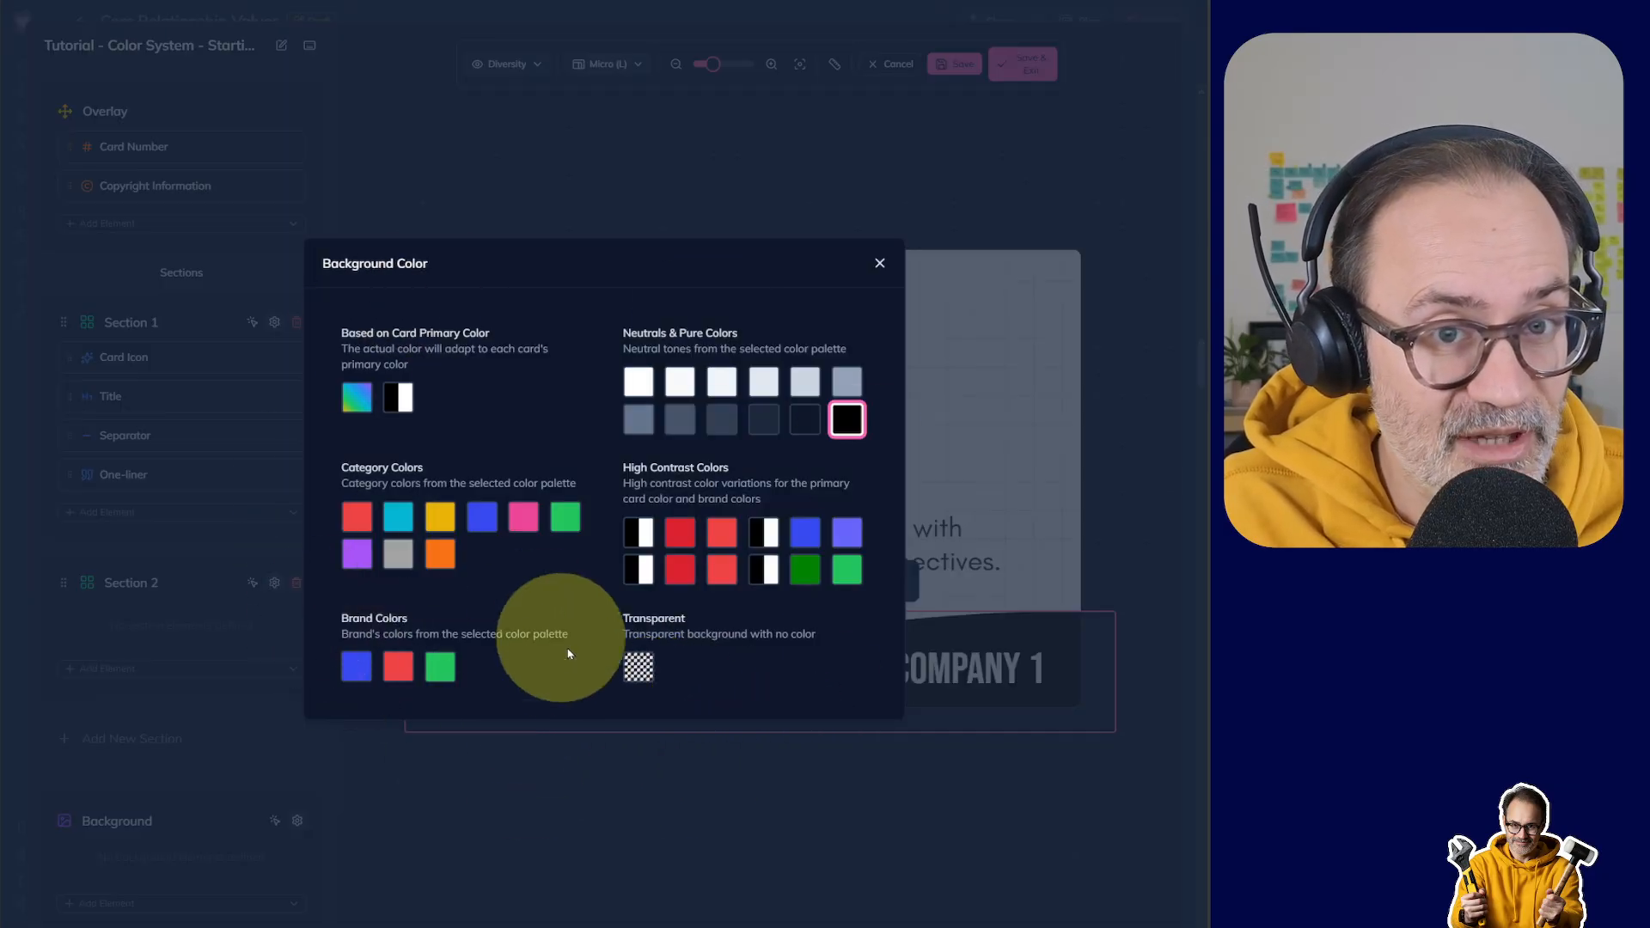
click(359, 670)
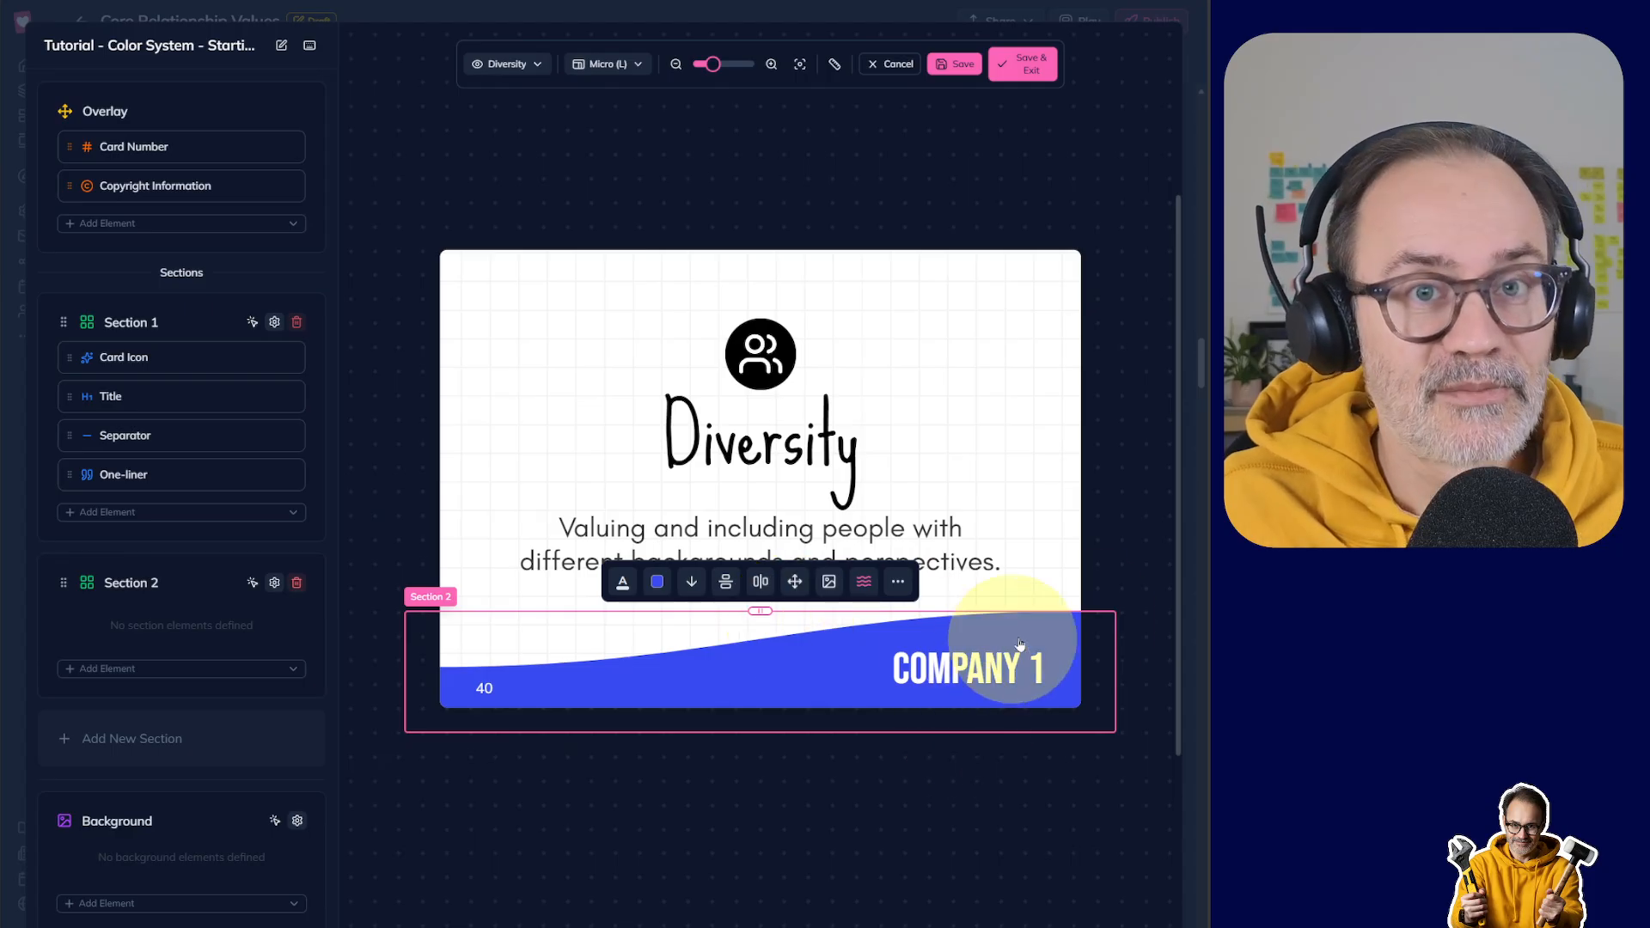
click(383, 487)
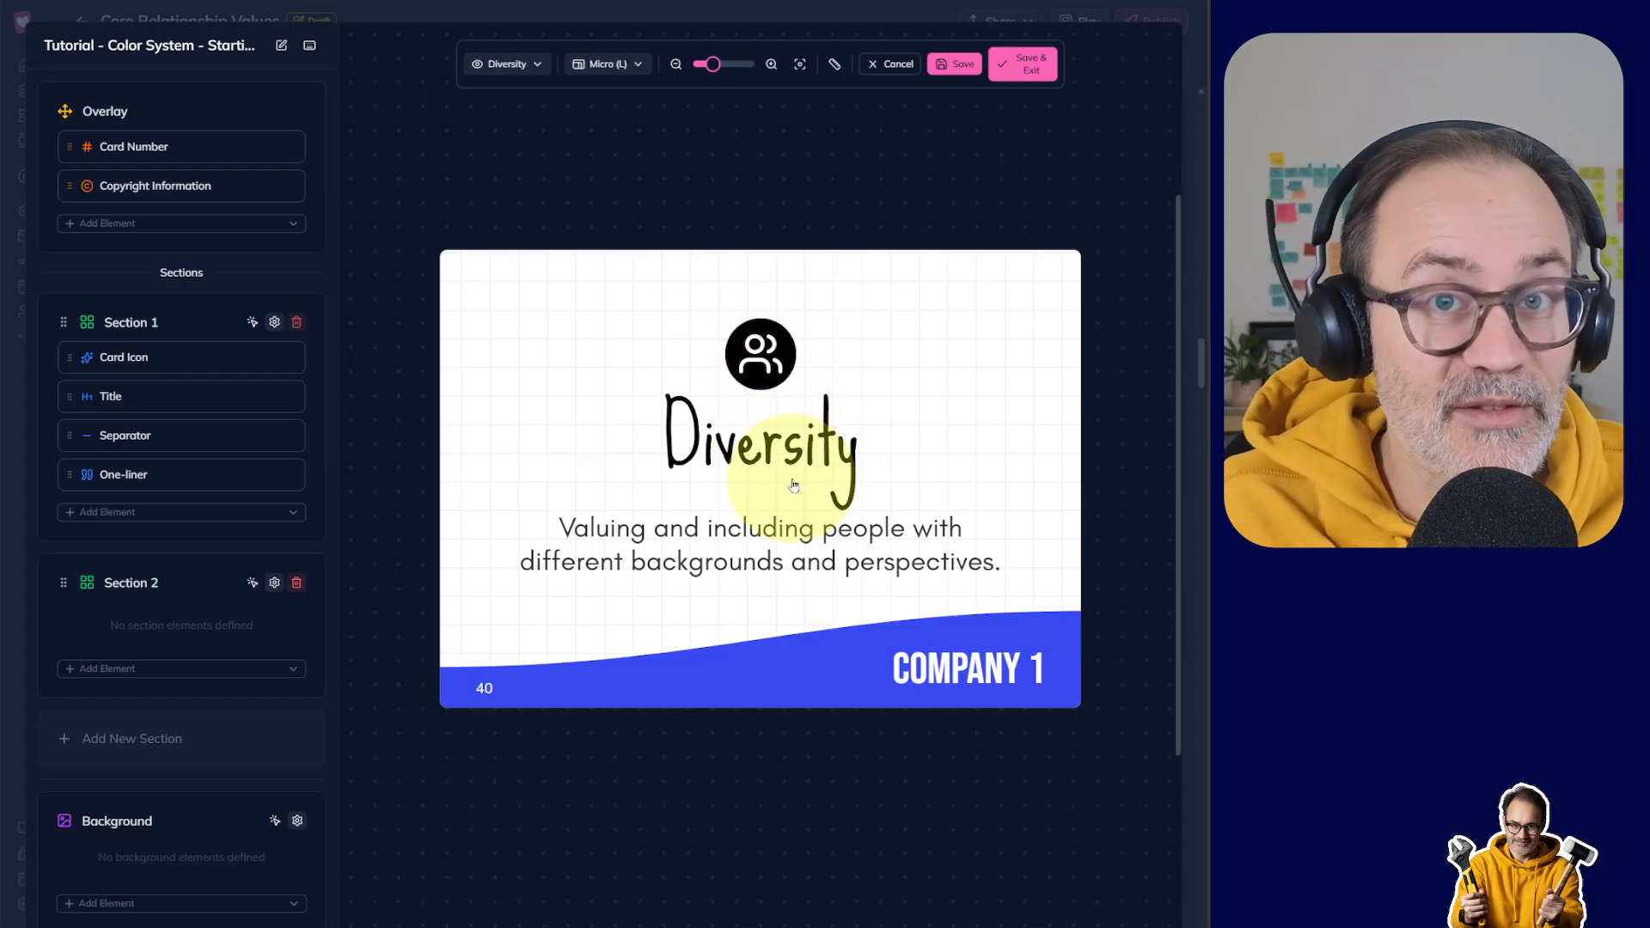
Step: Set the card title's text color to the adaptive color based on the card's primary color
click(729, 453)
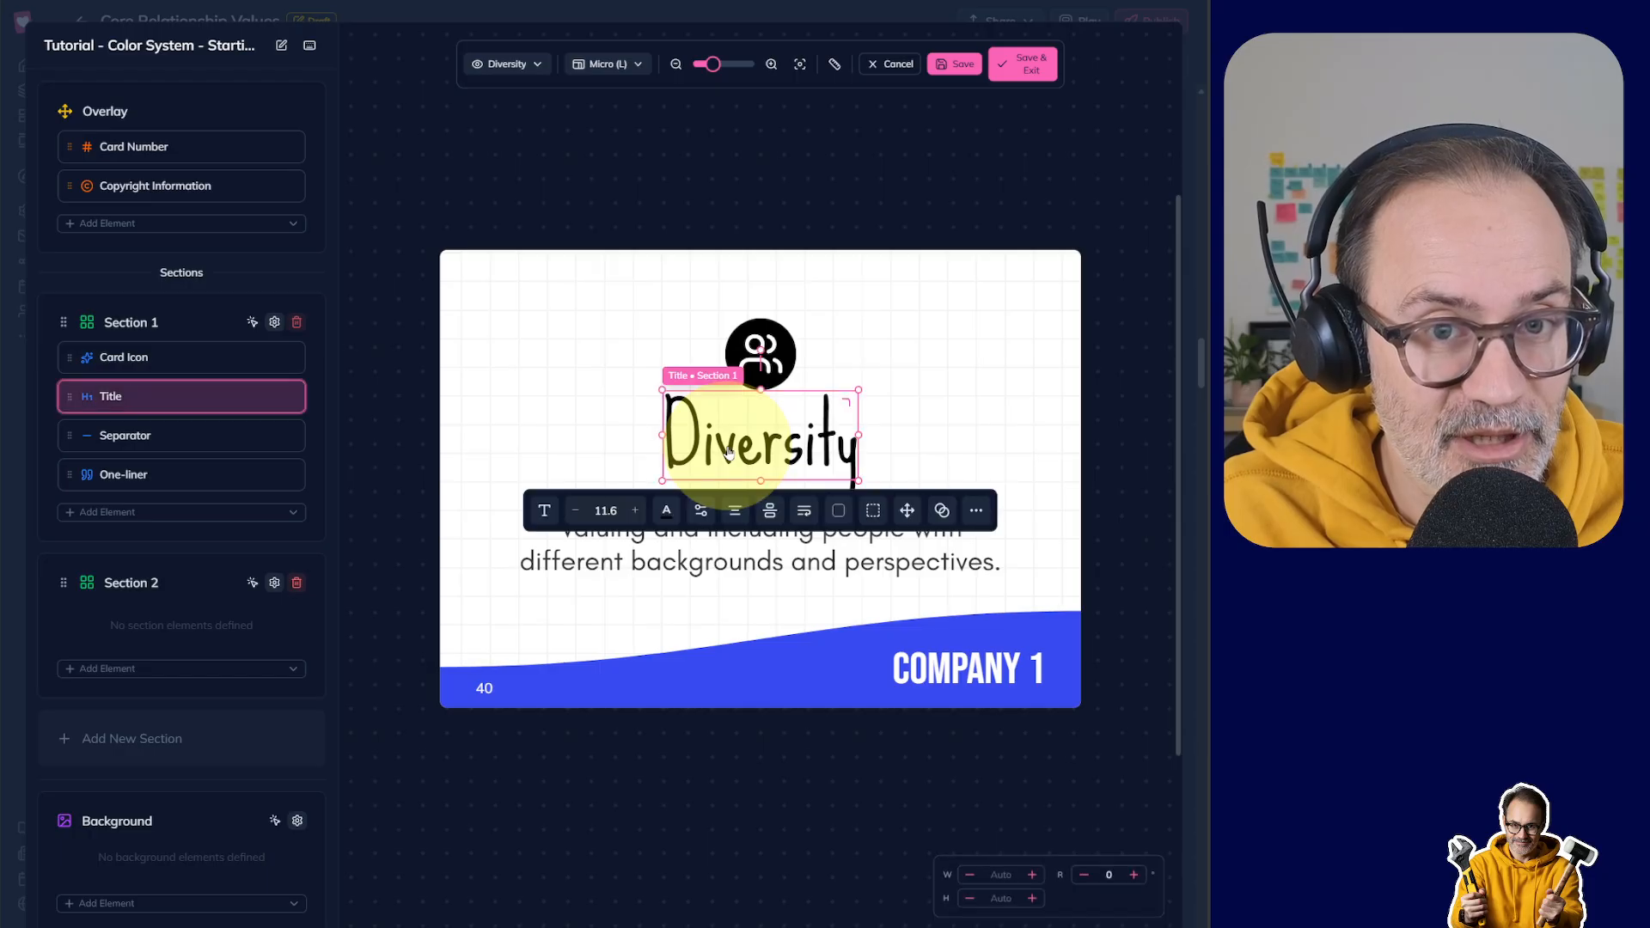
click(666, 512)
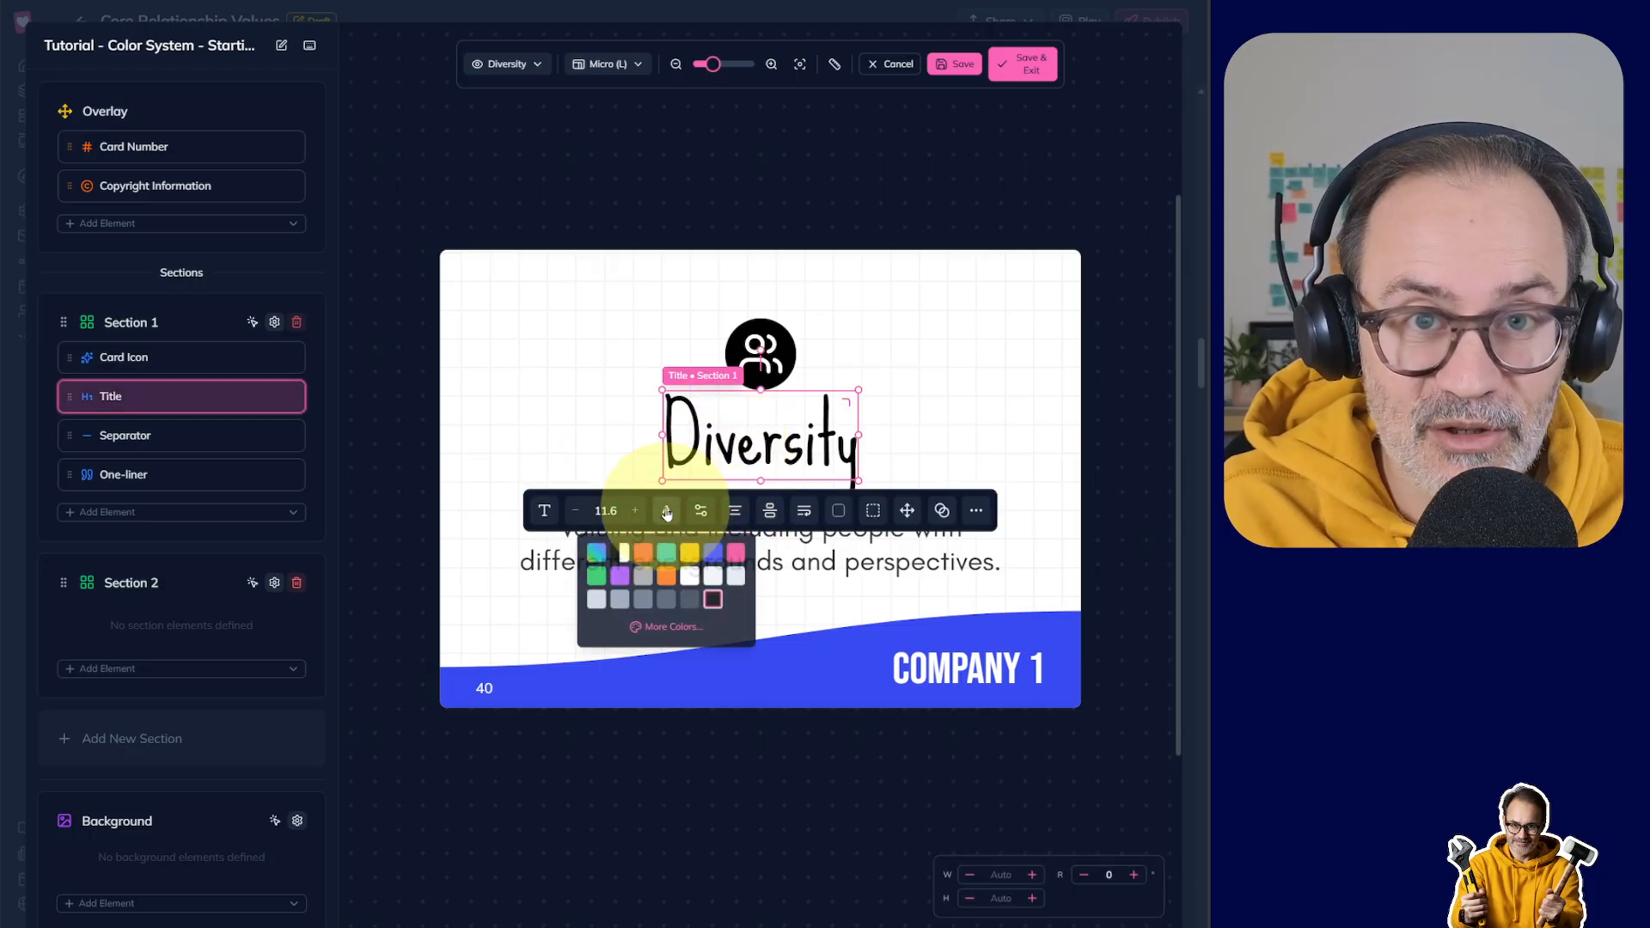
click(673, 628)
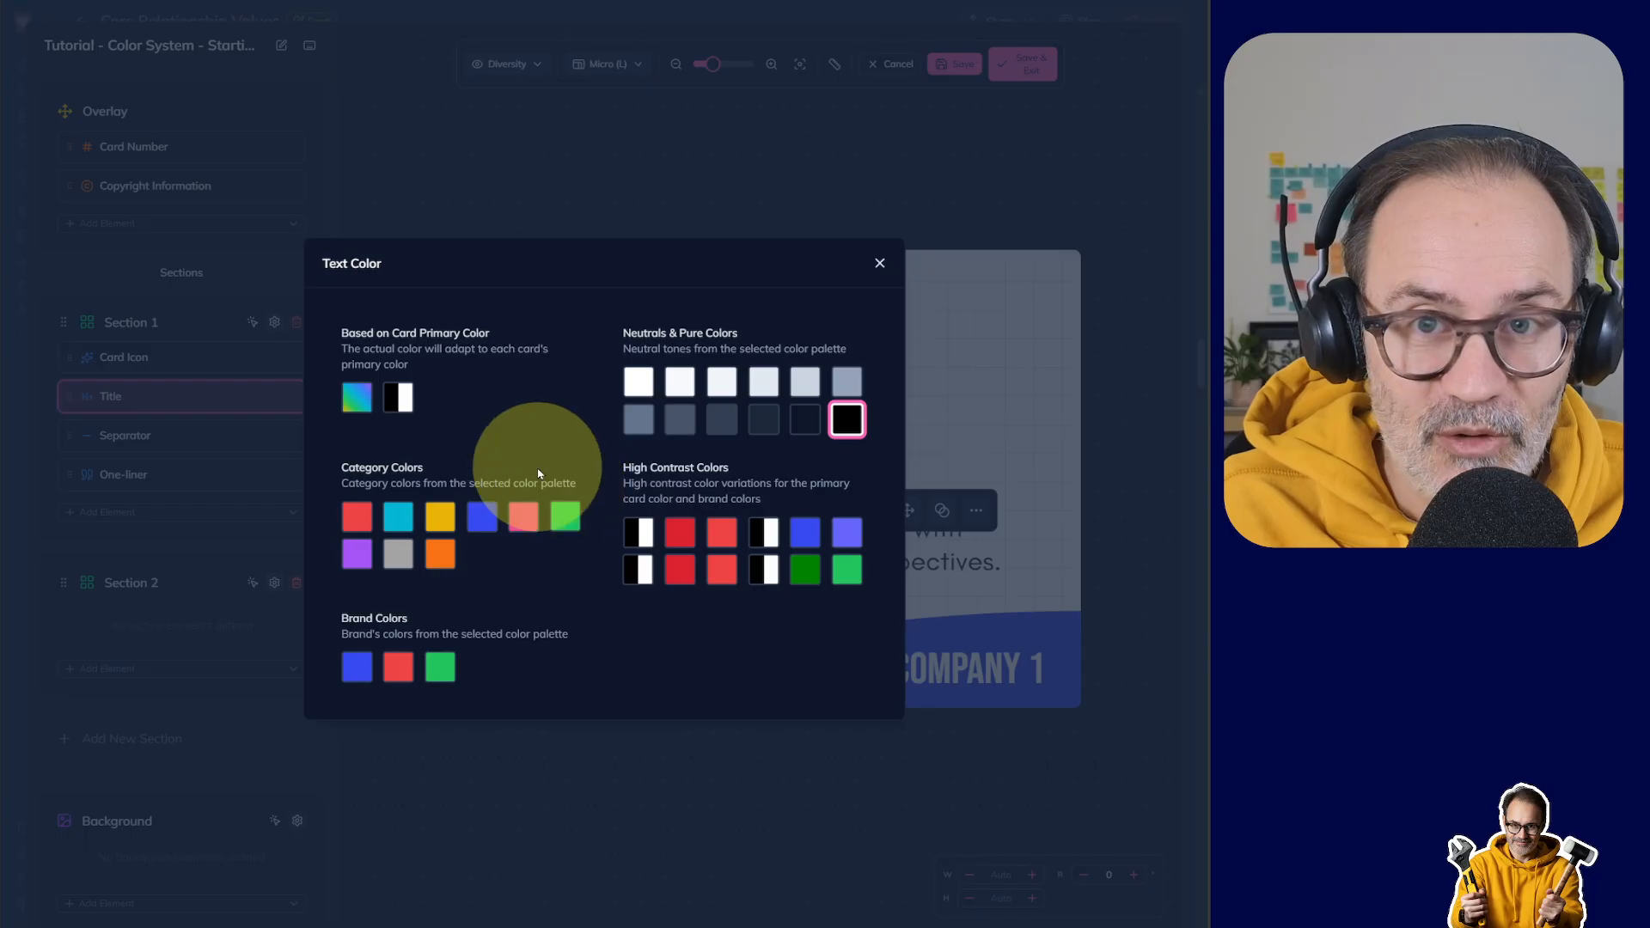
click(356, 398)
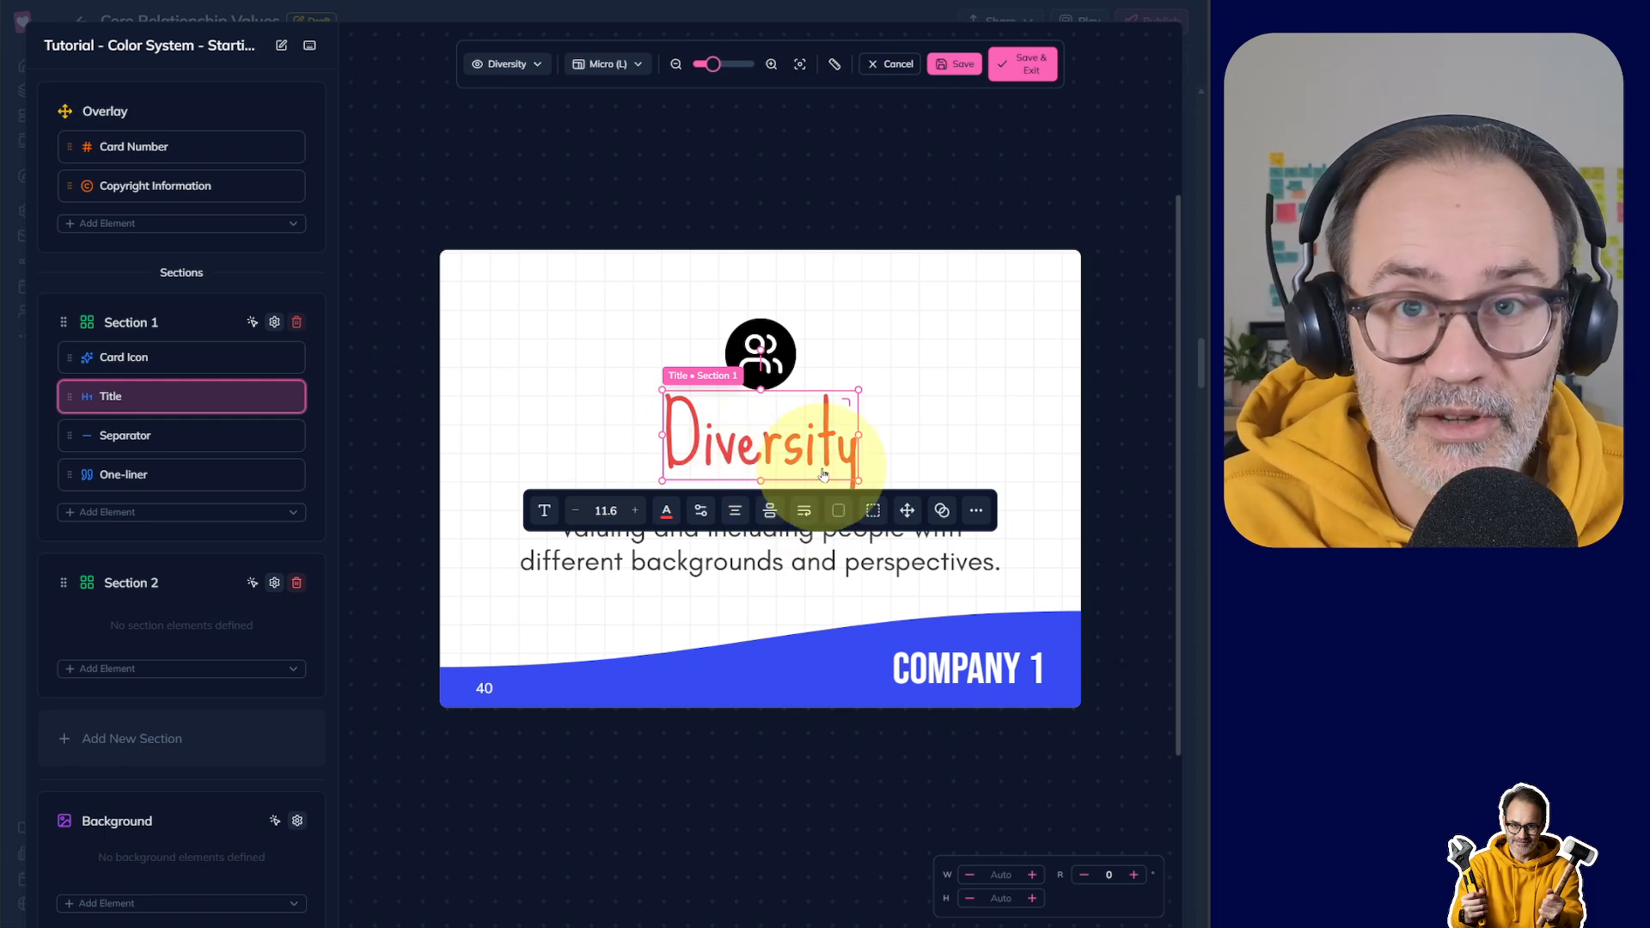
Step: Set the card icon's background to the adaptive color based on the card's primary color
click(734, 347)
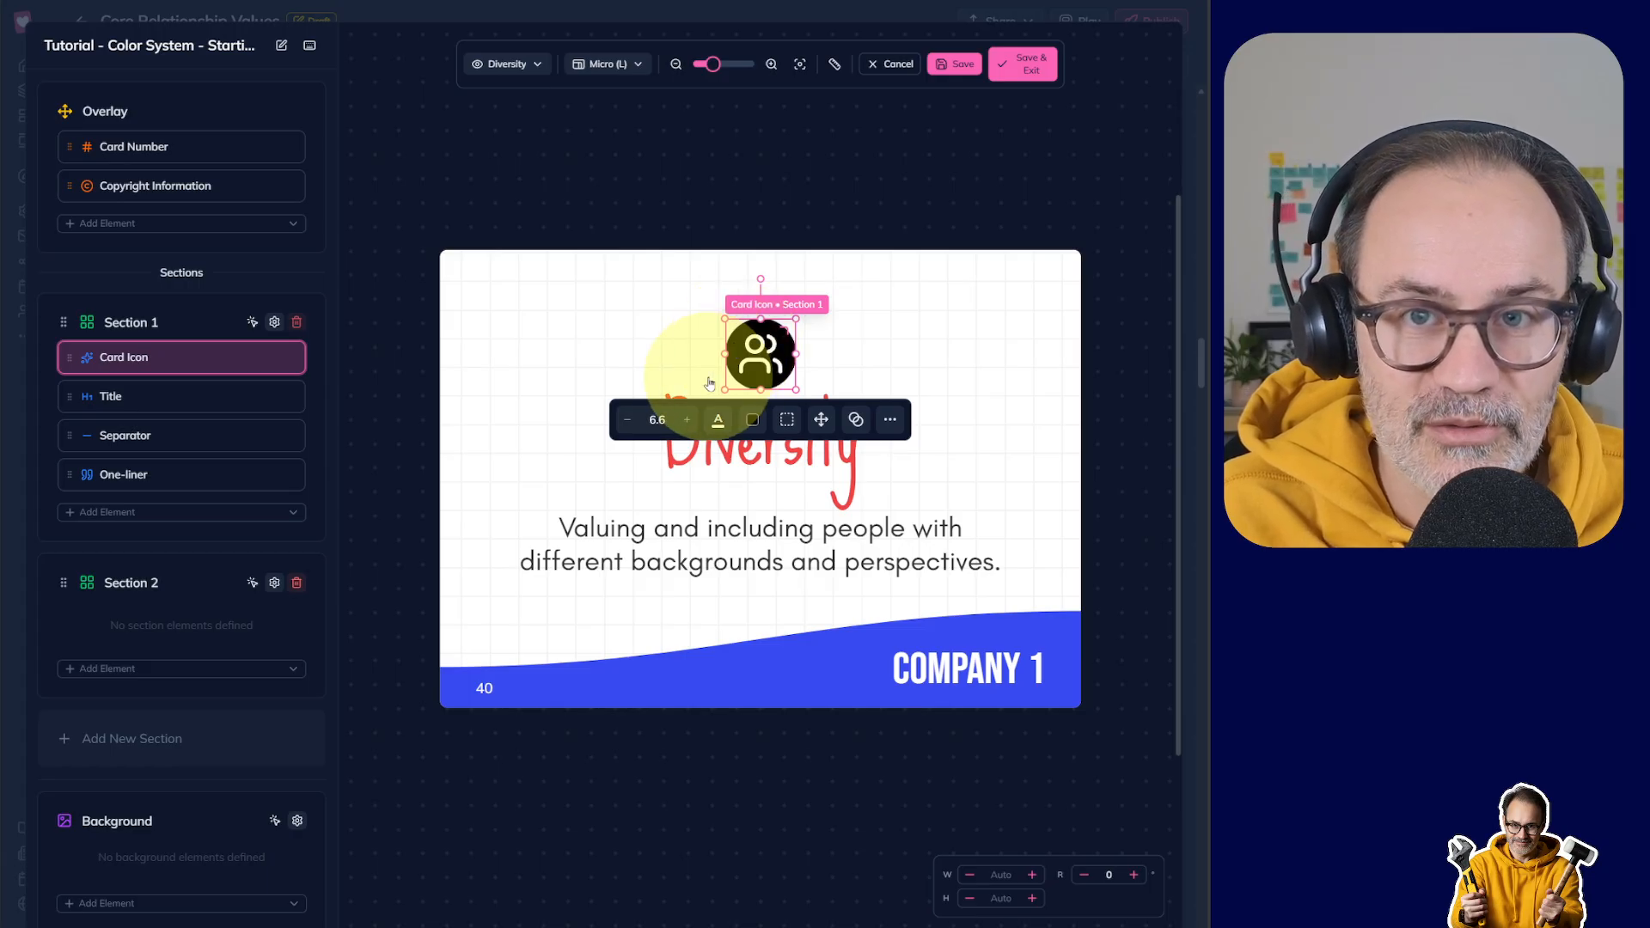
click(753, 422)
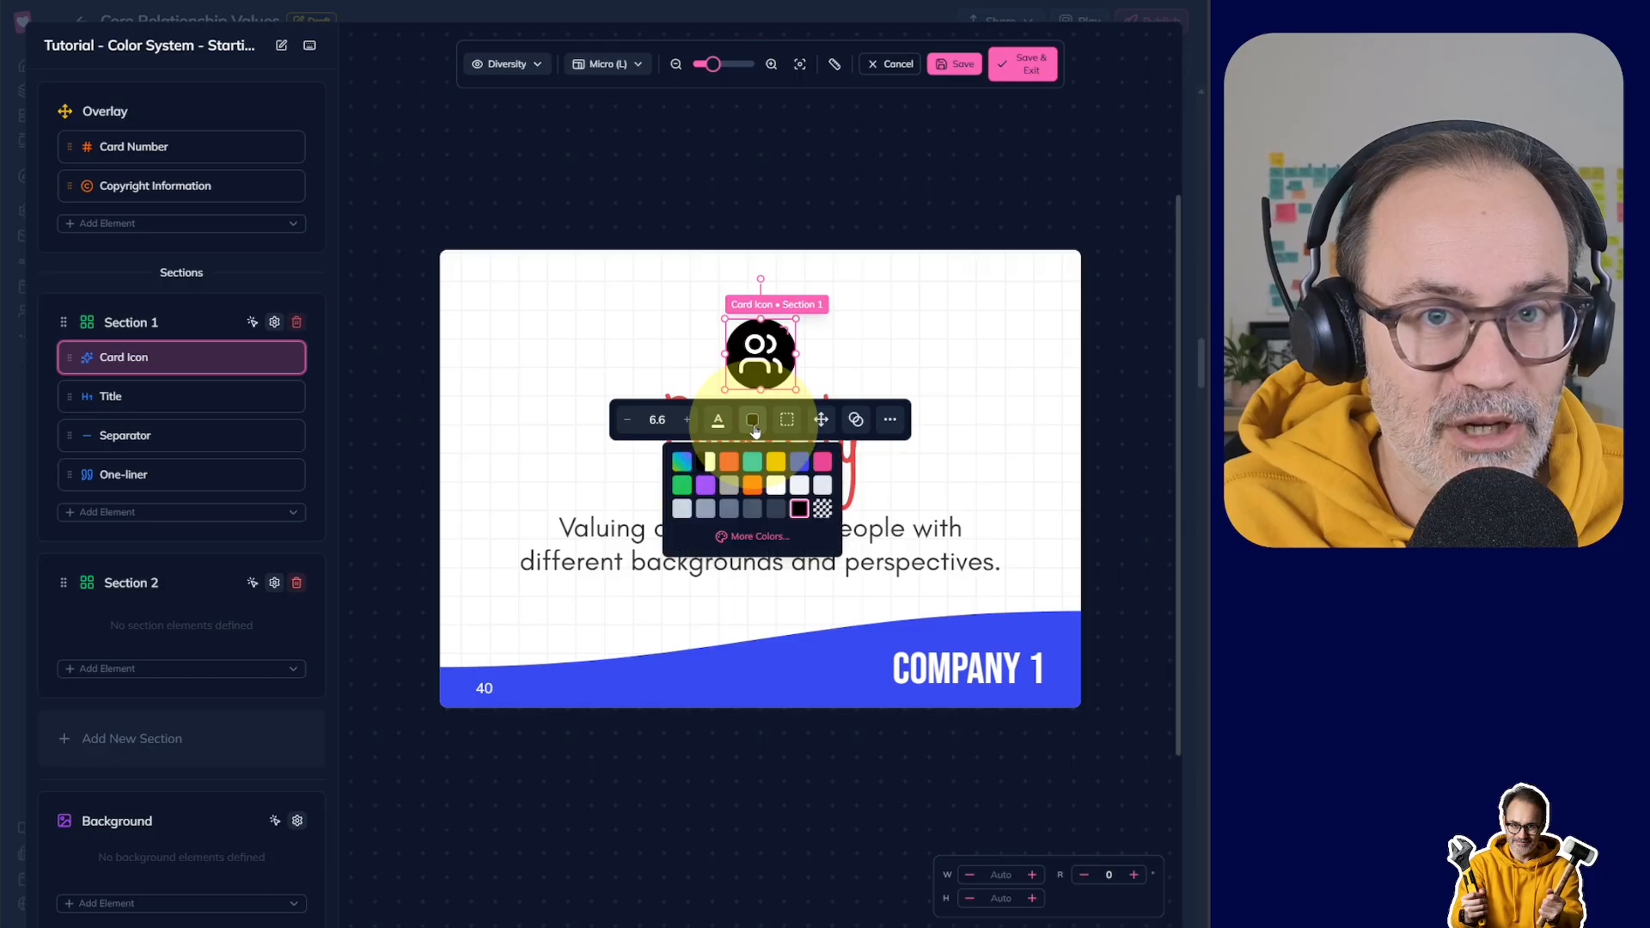
click(755, 542)
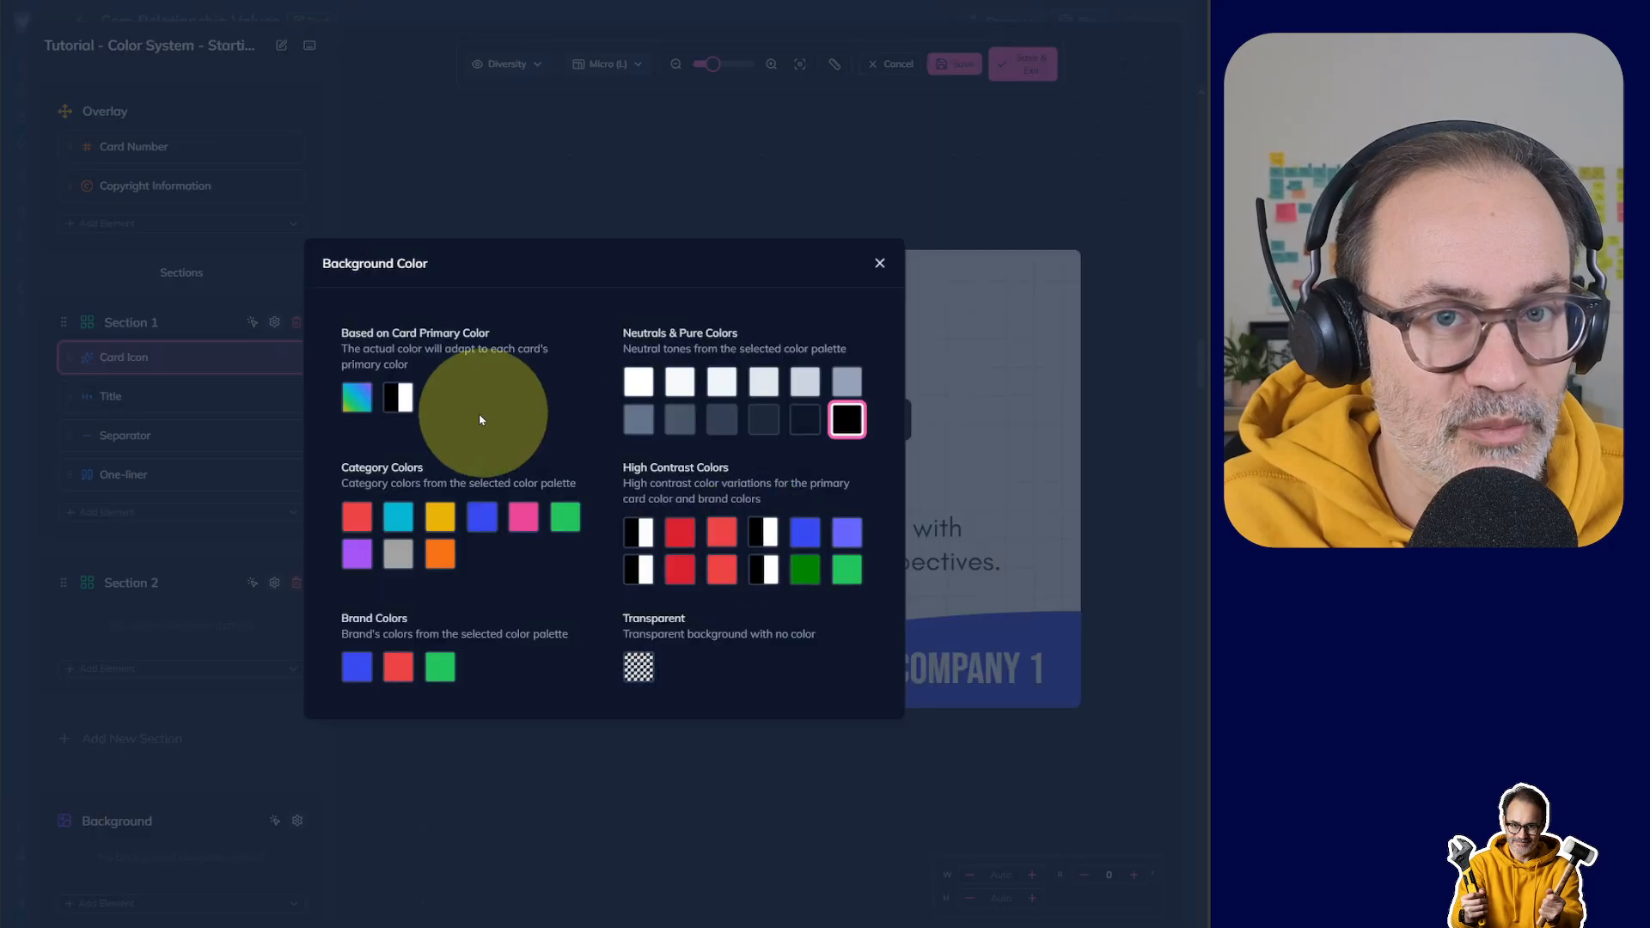
click(360, 406)
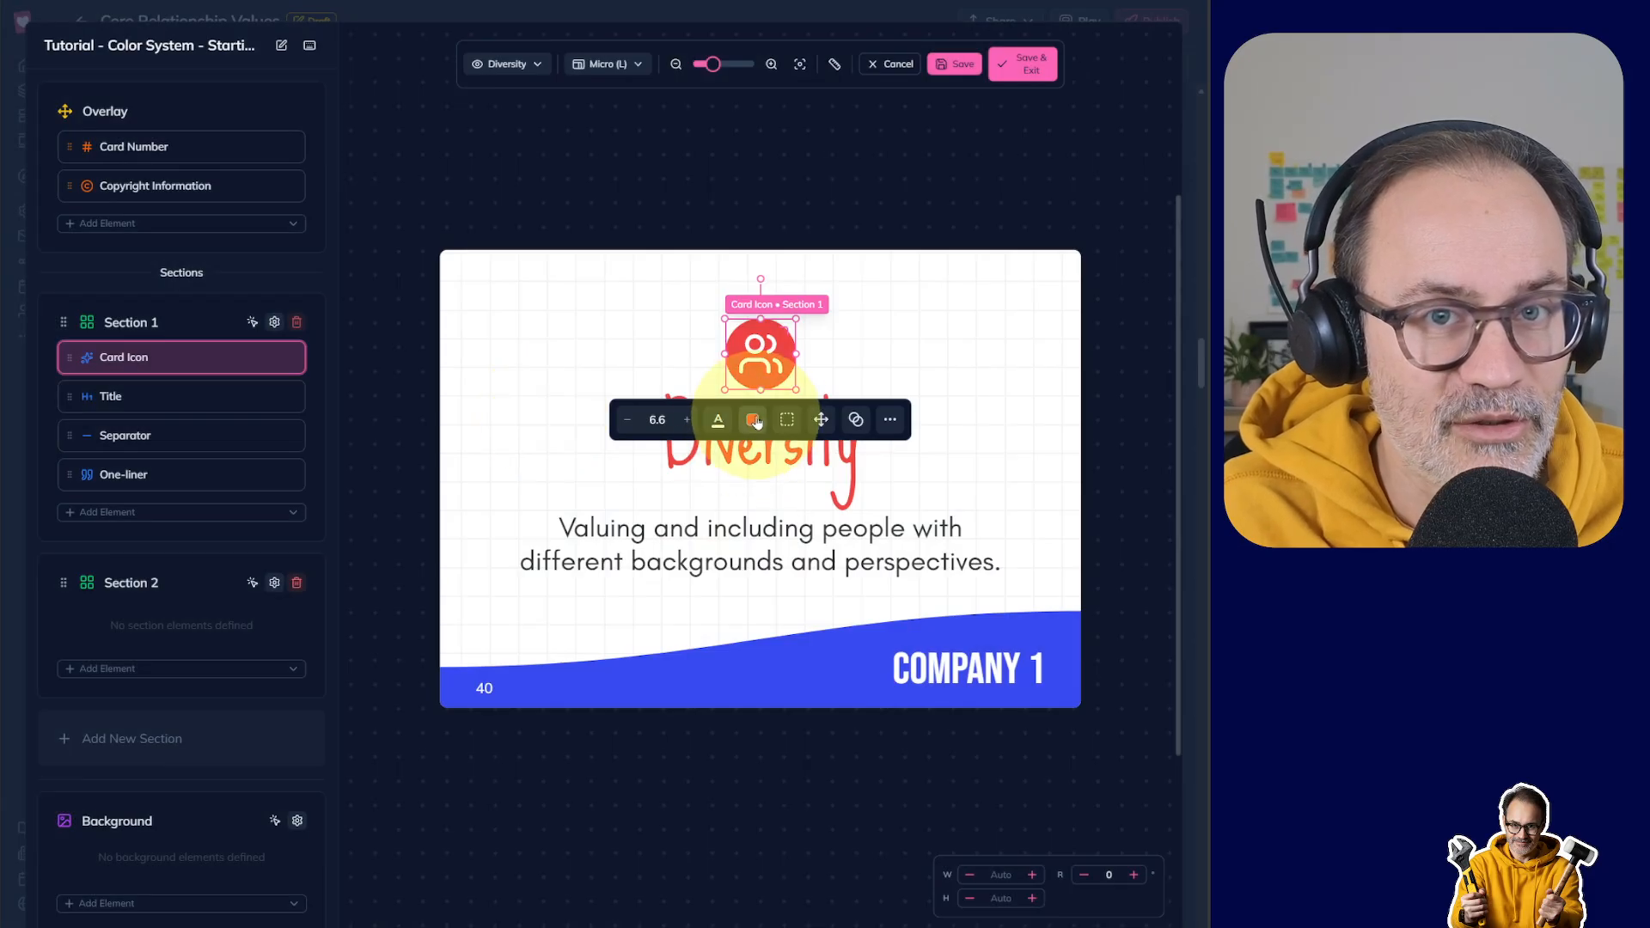
click(756, 422)
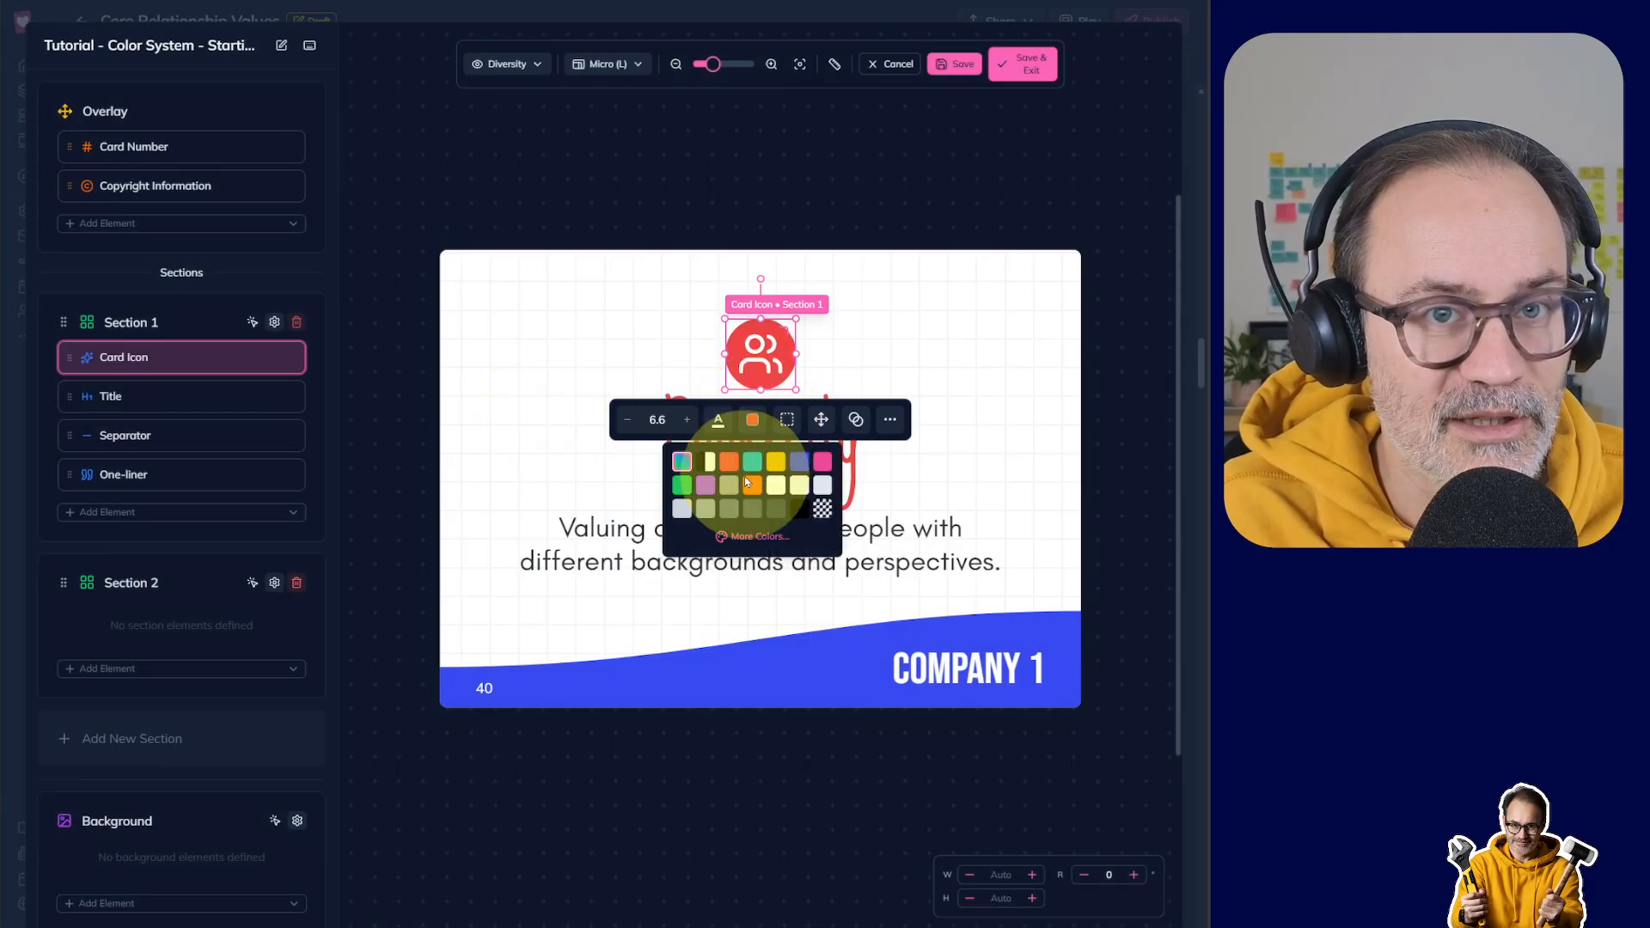
click(681, 467)
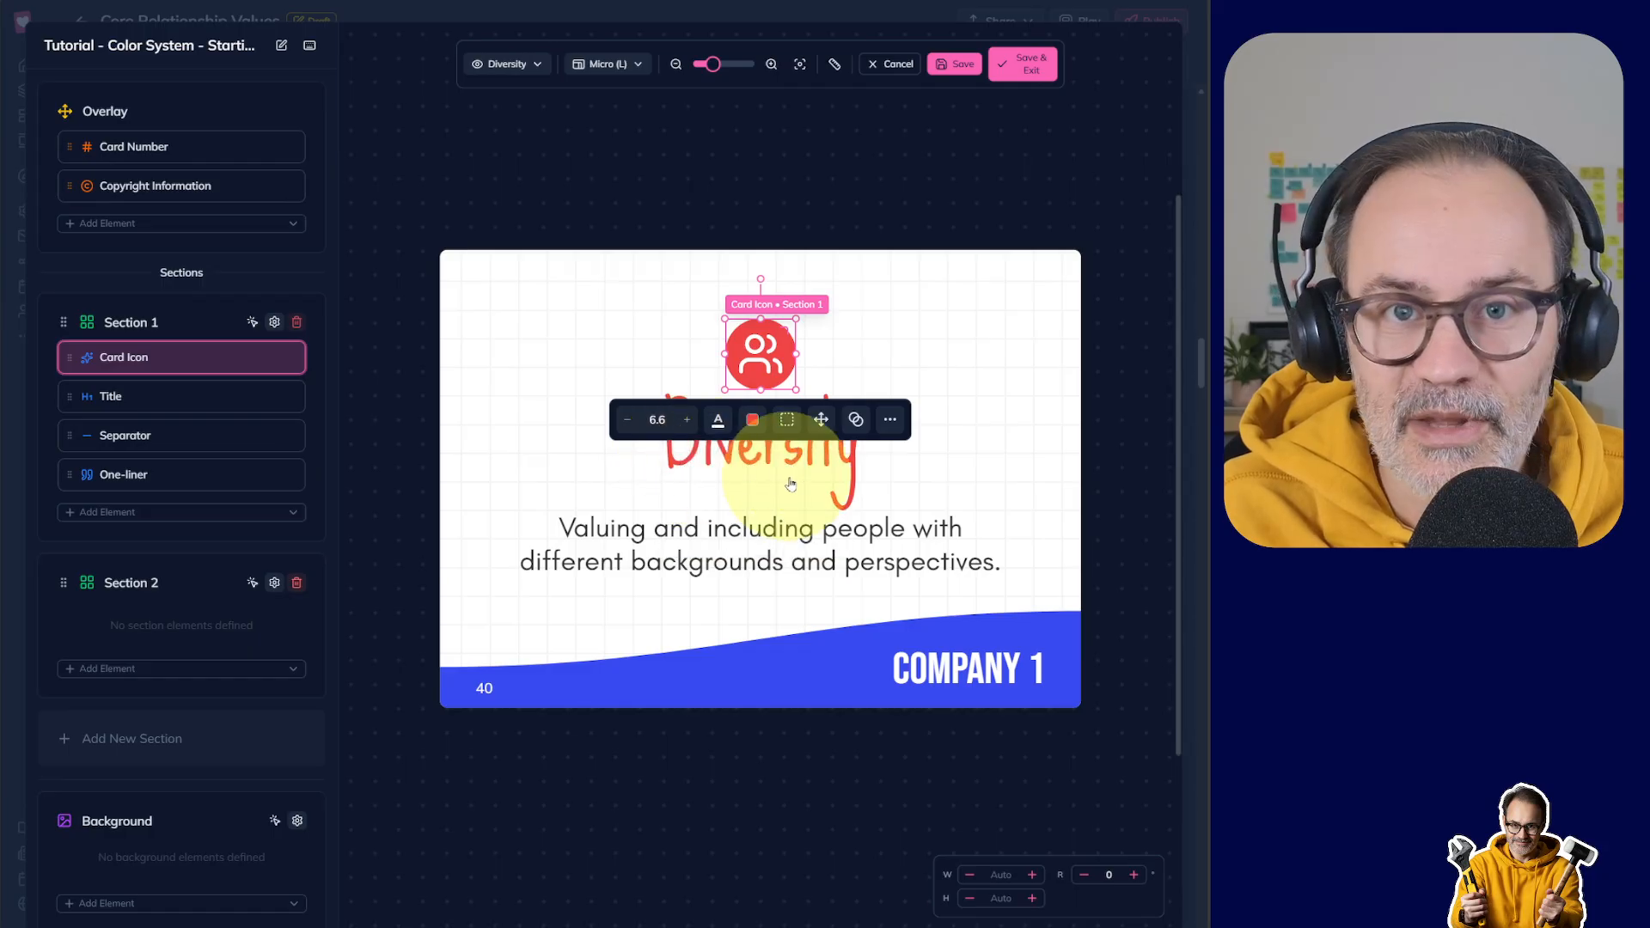
Step: Set the card icon's symbol color to On Category, then save the template and return to the deck
click(718, 423)
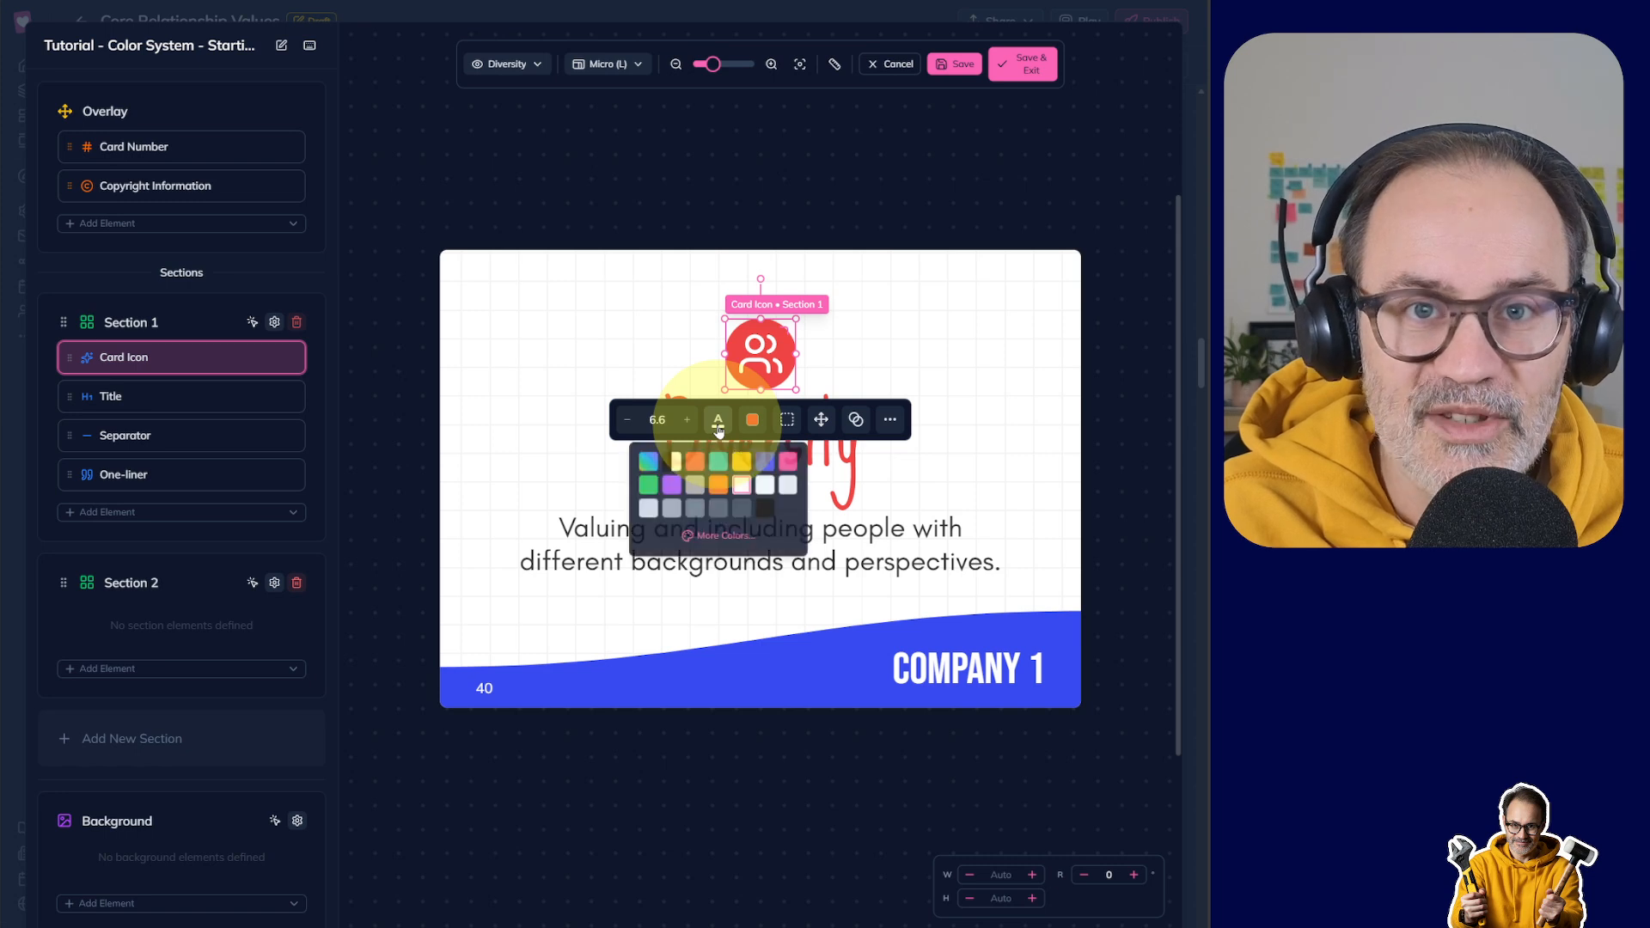
click(712, 533)
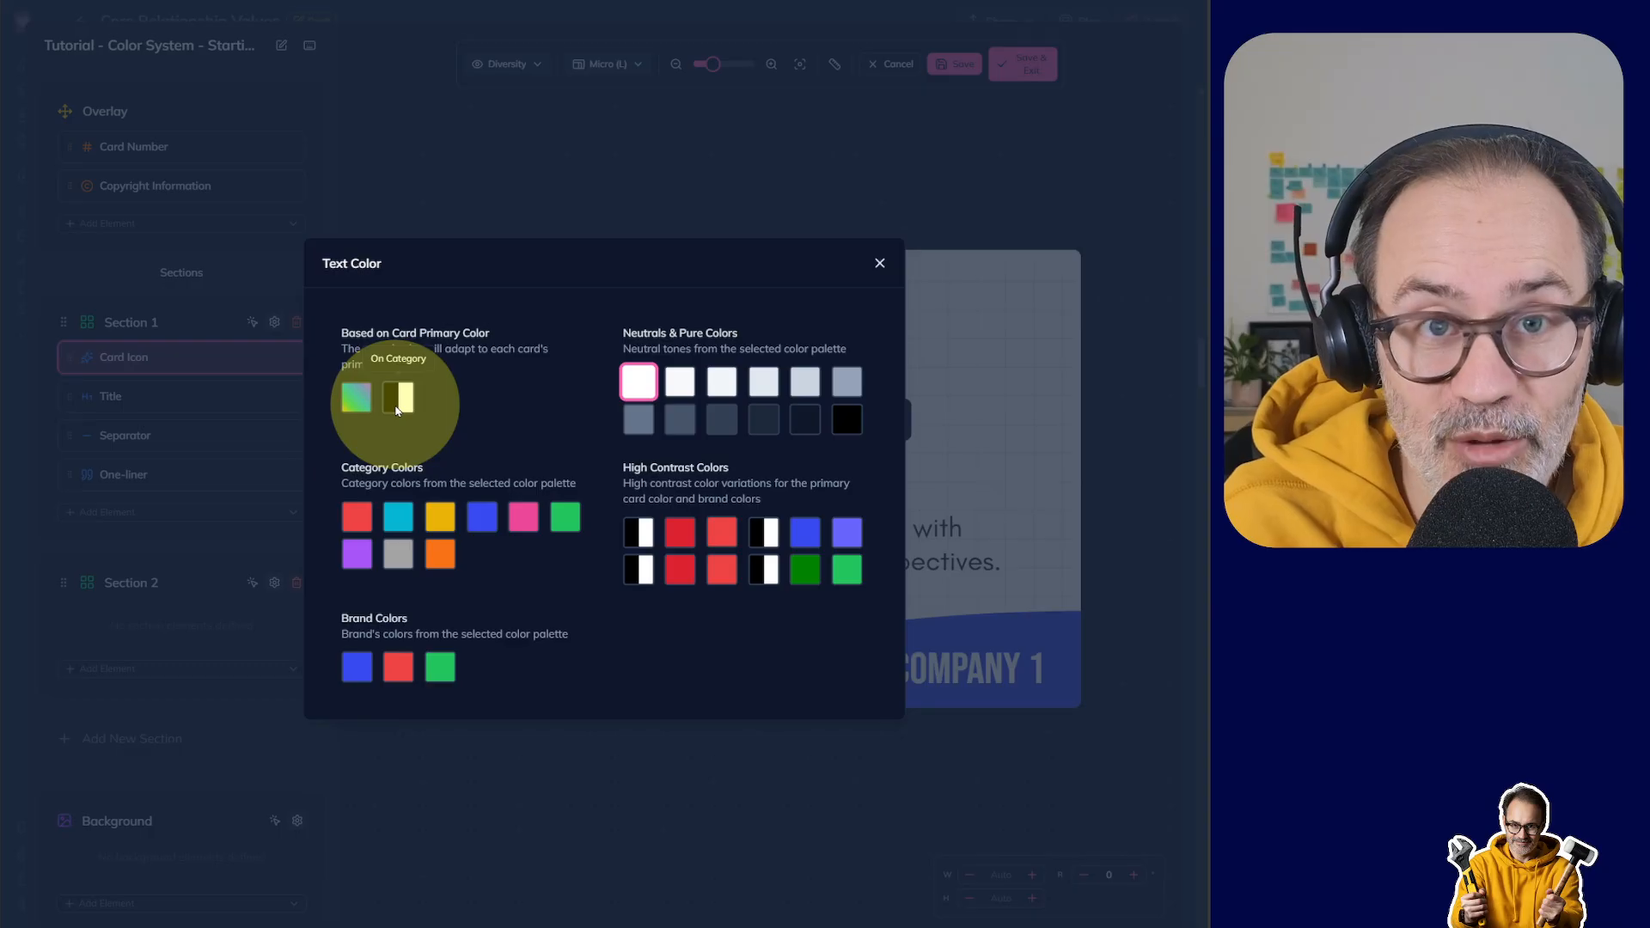
click(396, 409)
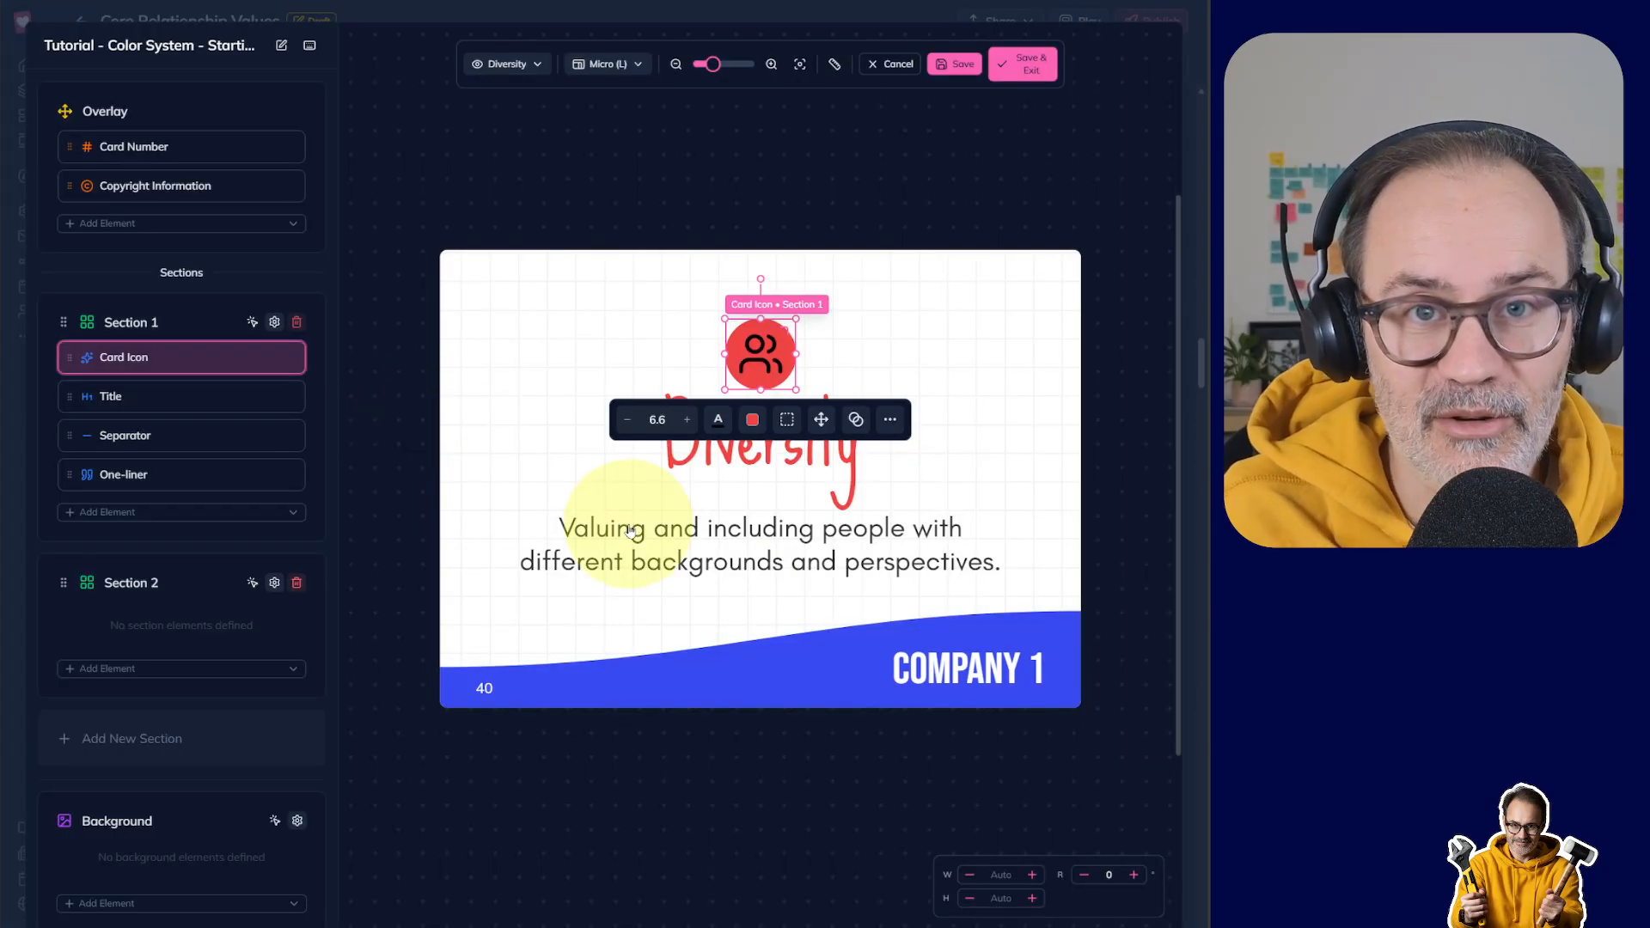
click(1037, 71)
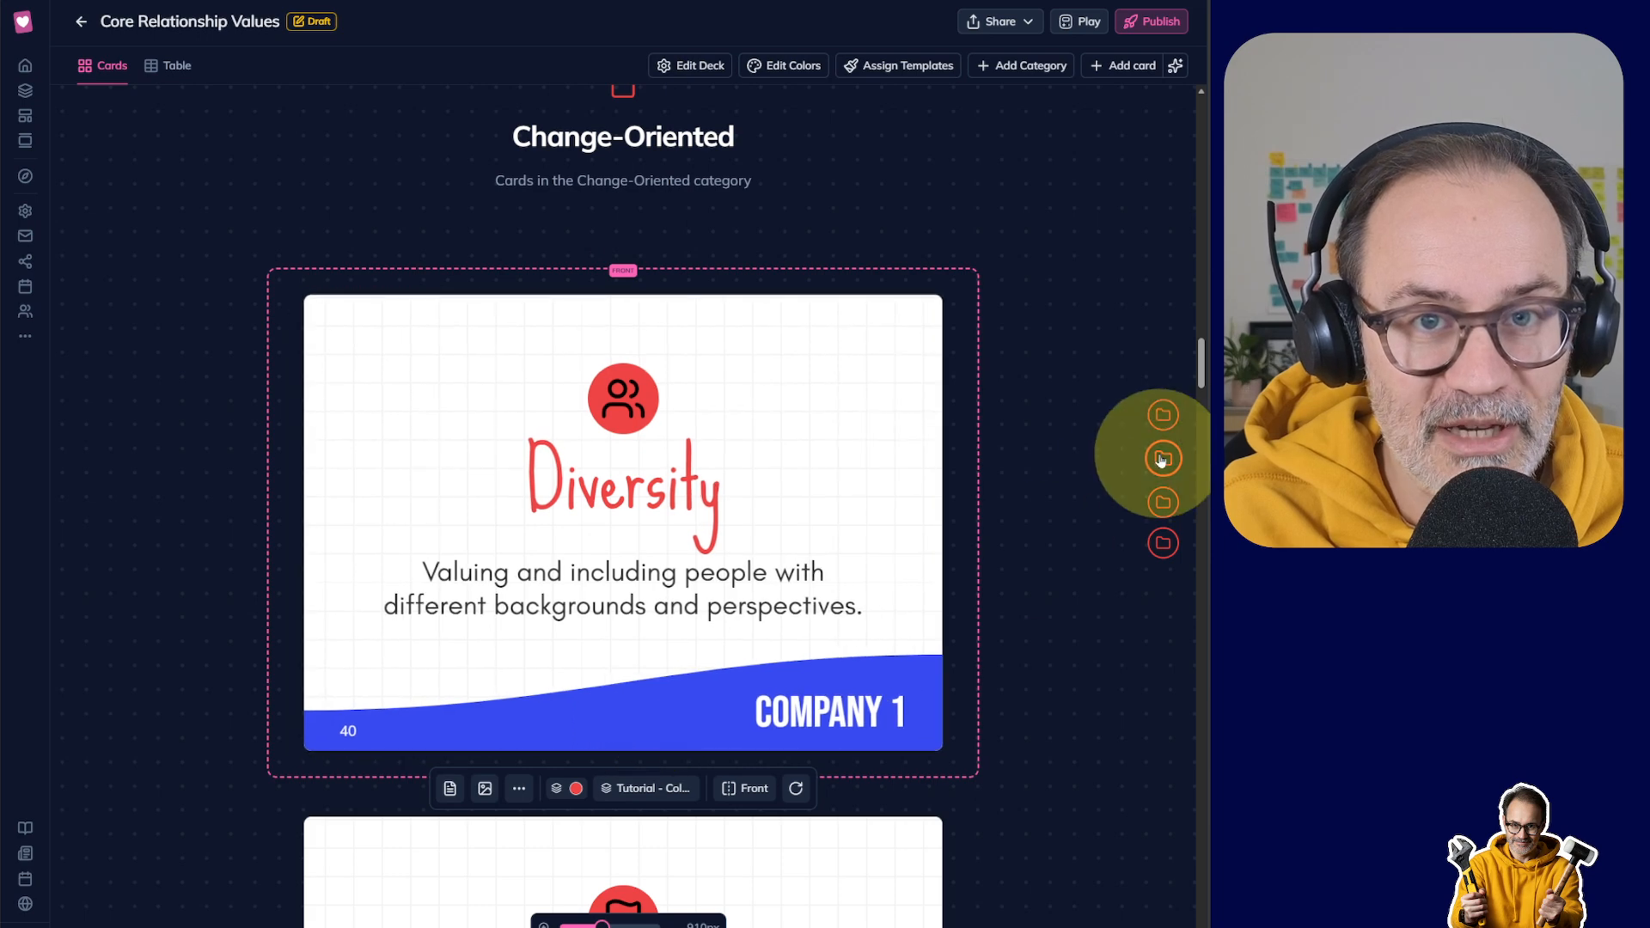
Step: Examine the recolored card fronts in the Change-Oriented, Relationship-Oriented and Stability-Oriented categories, using a smaller card display size
scroll(984, 509, down, 4)
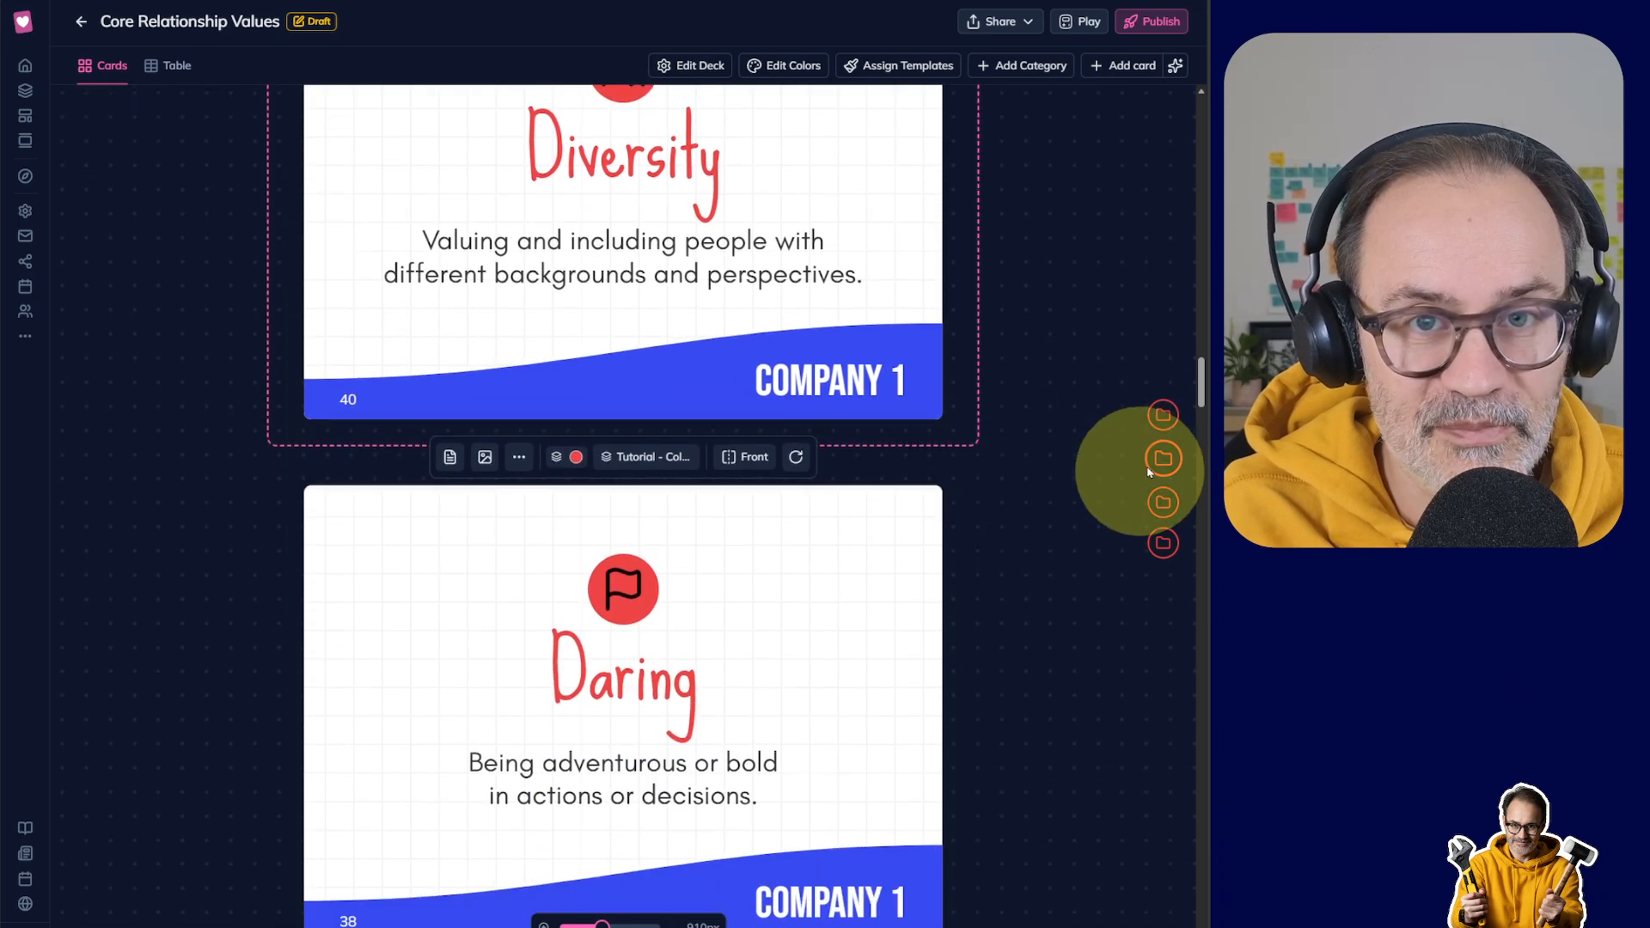
click(1164, 461)
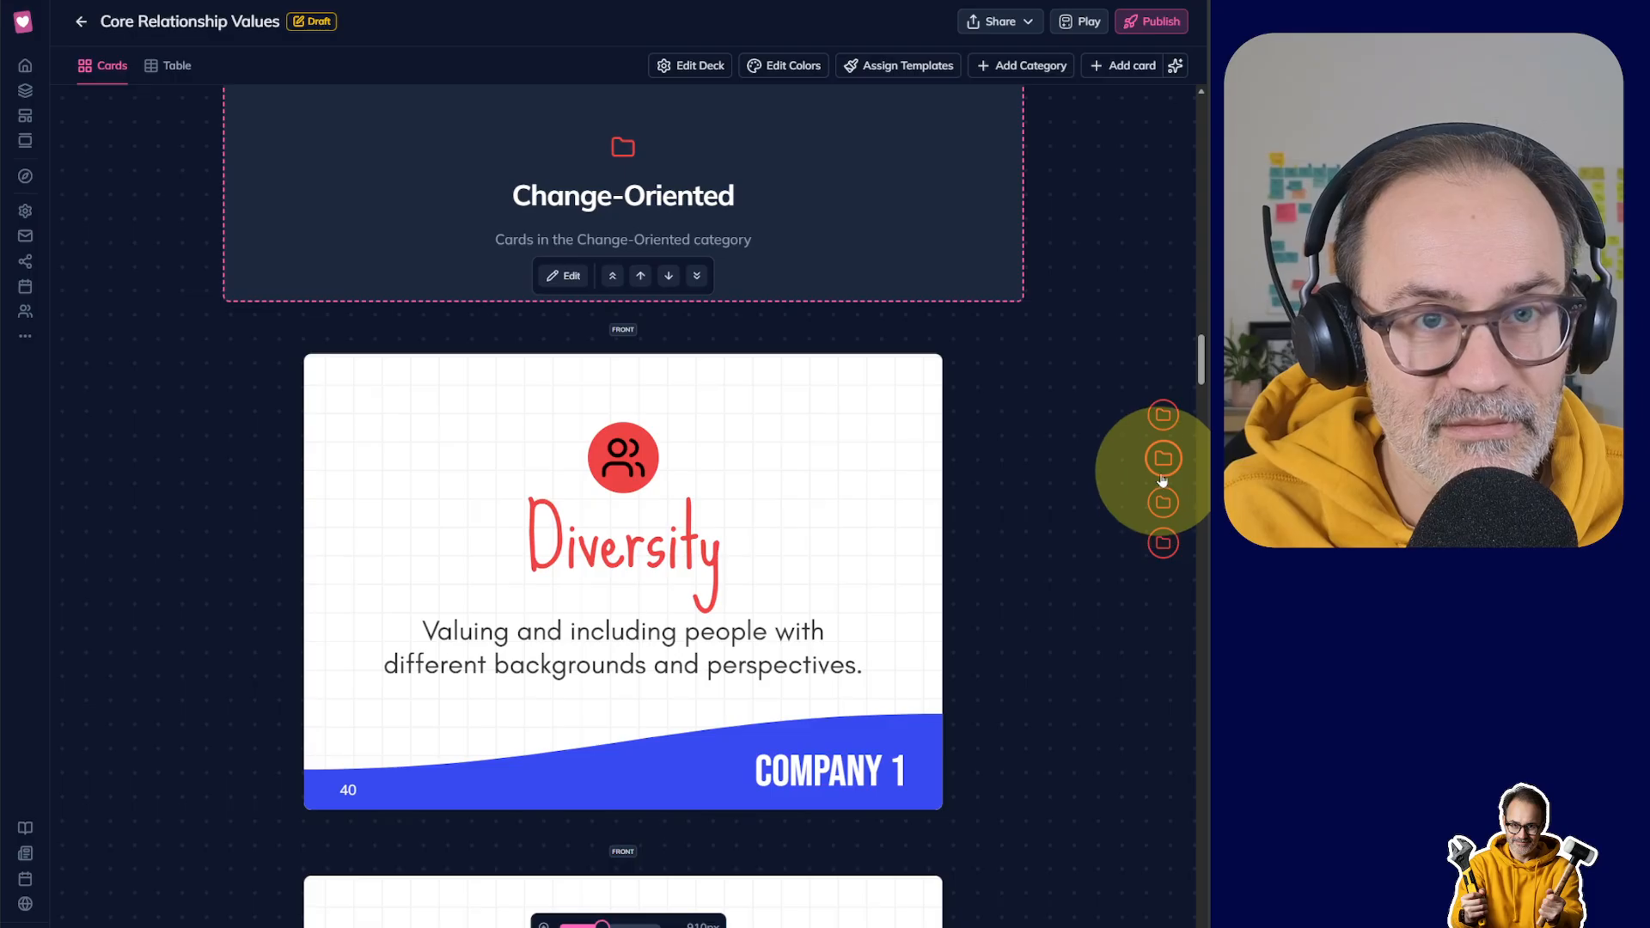
click(1166, 500)
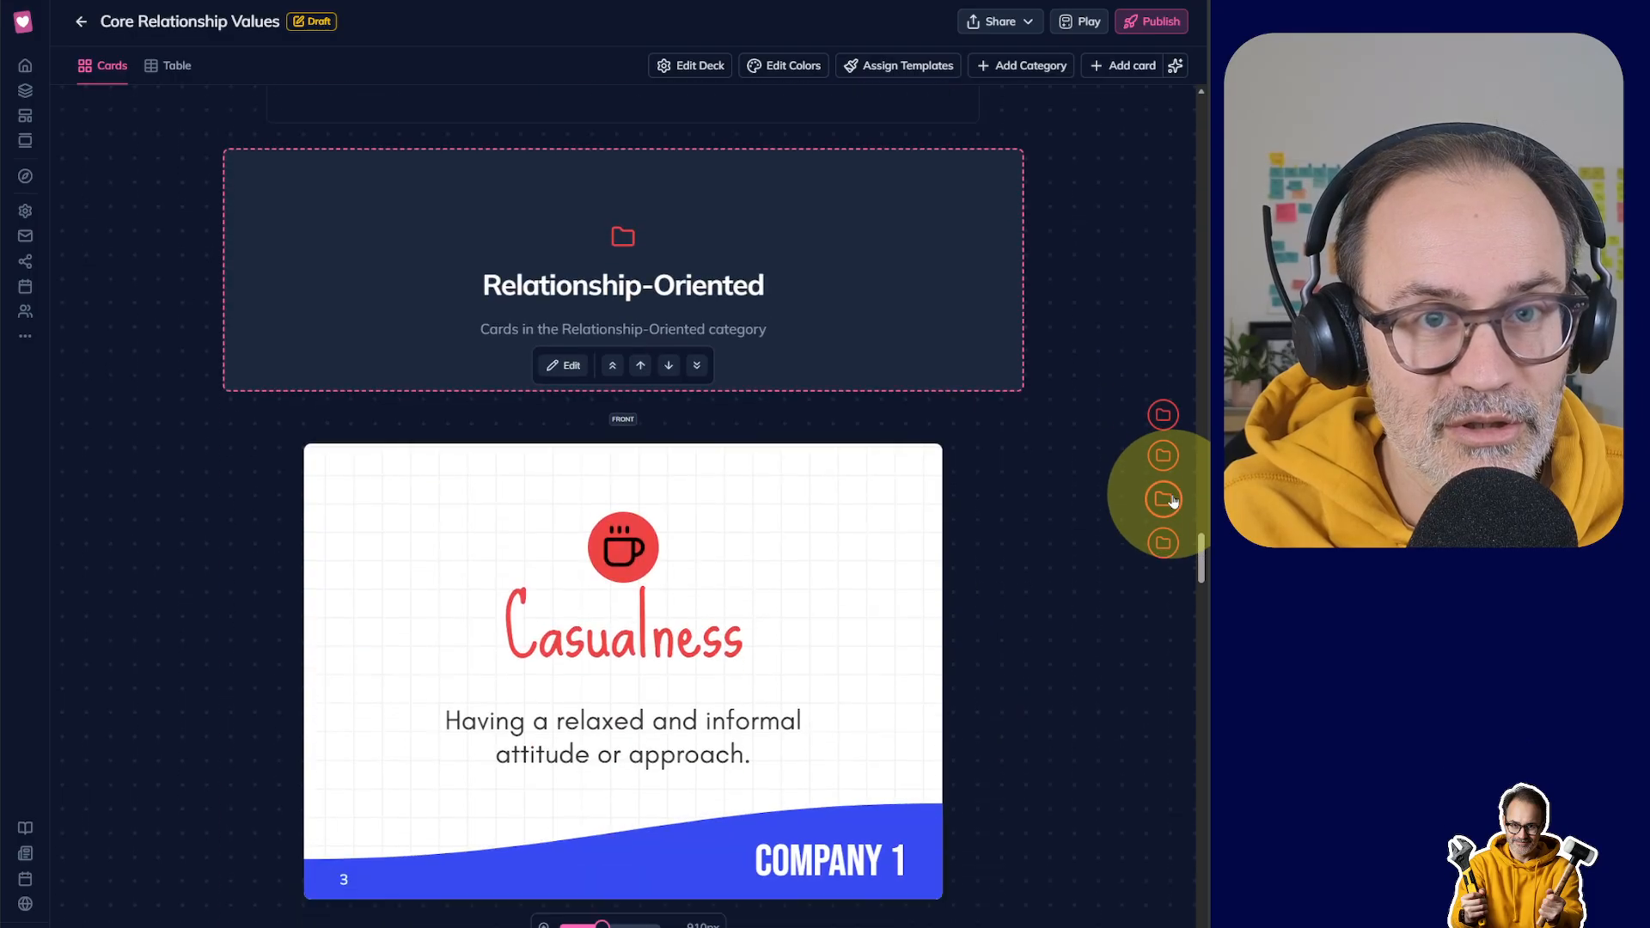
click(581, 926)
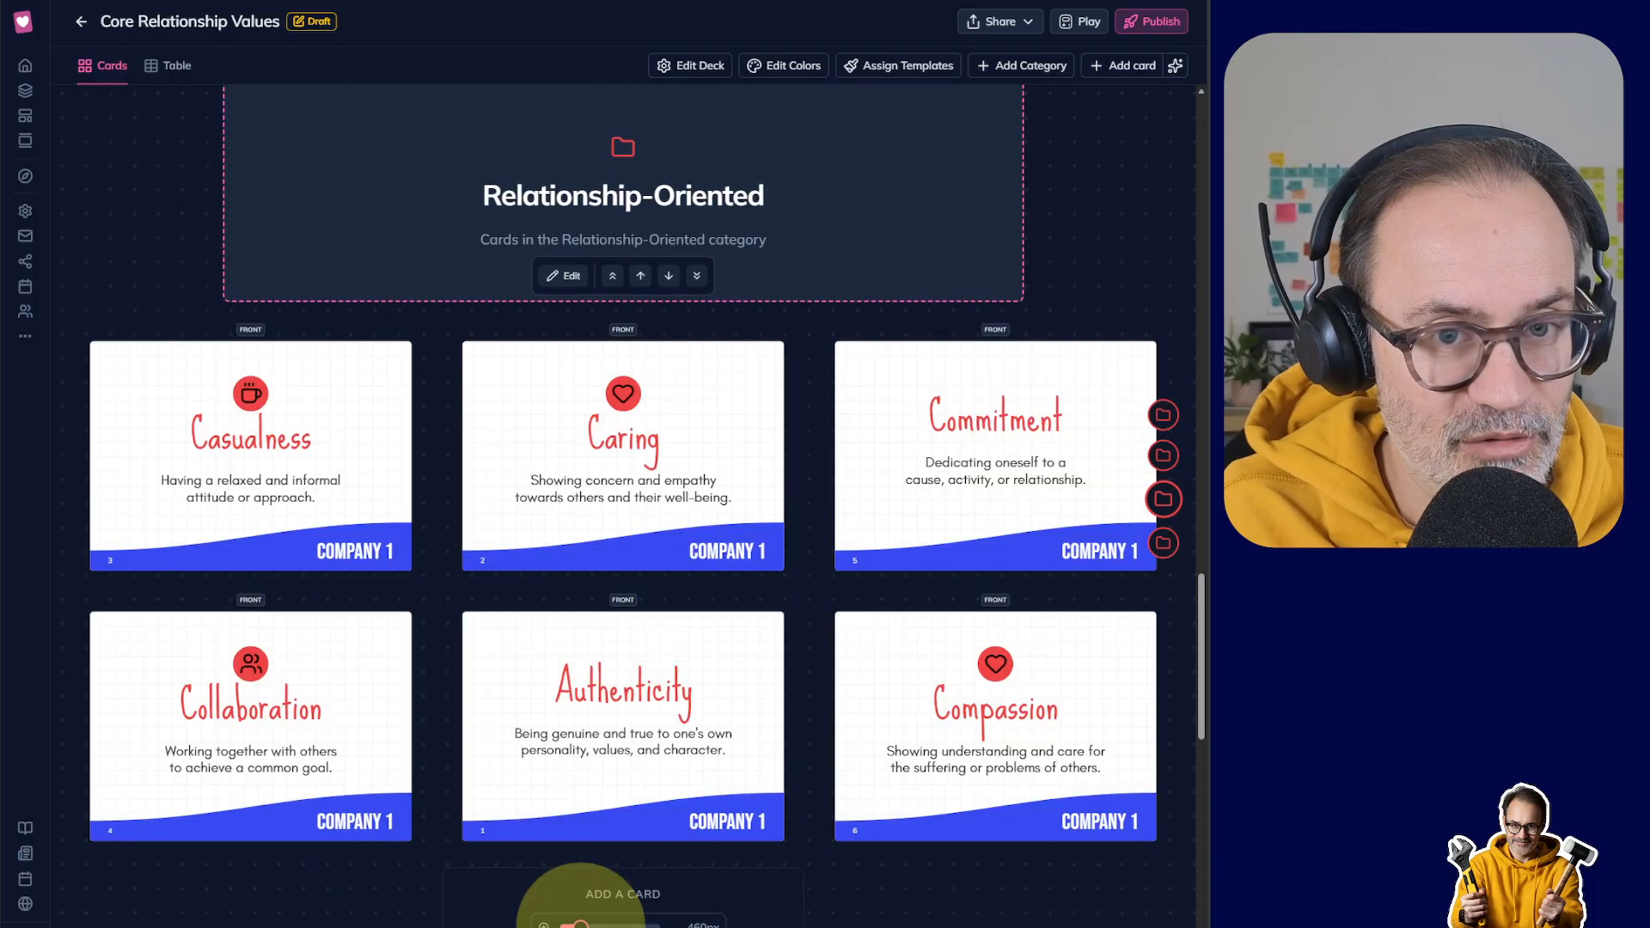
click(1164, 457)
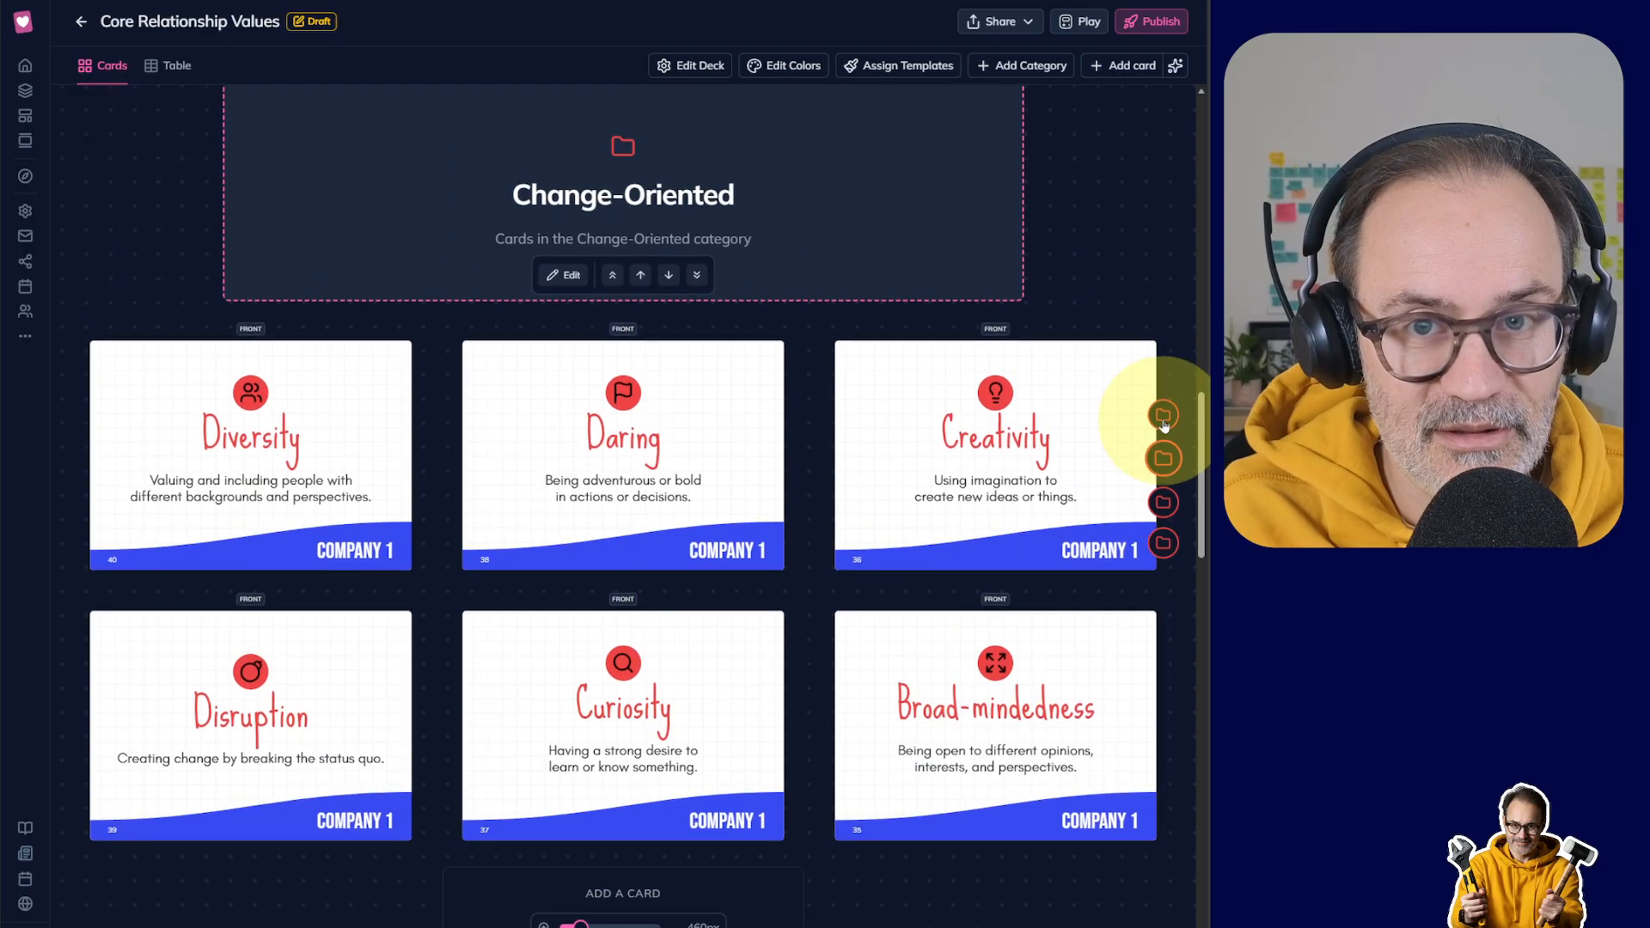
click(1164, 421)
scroll(903, 411, up, 3)
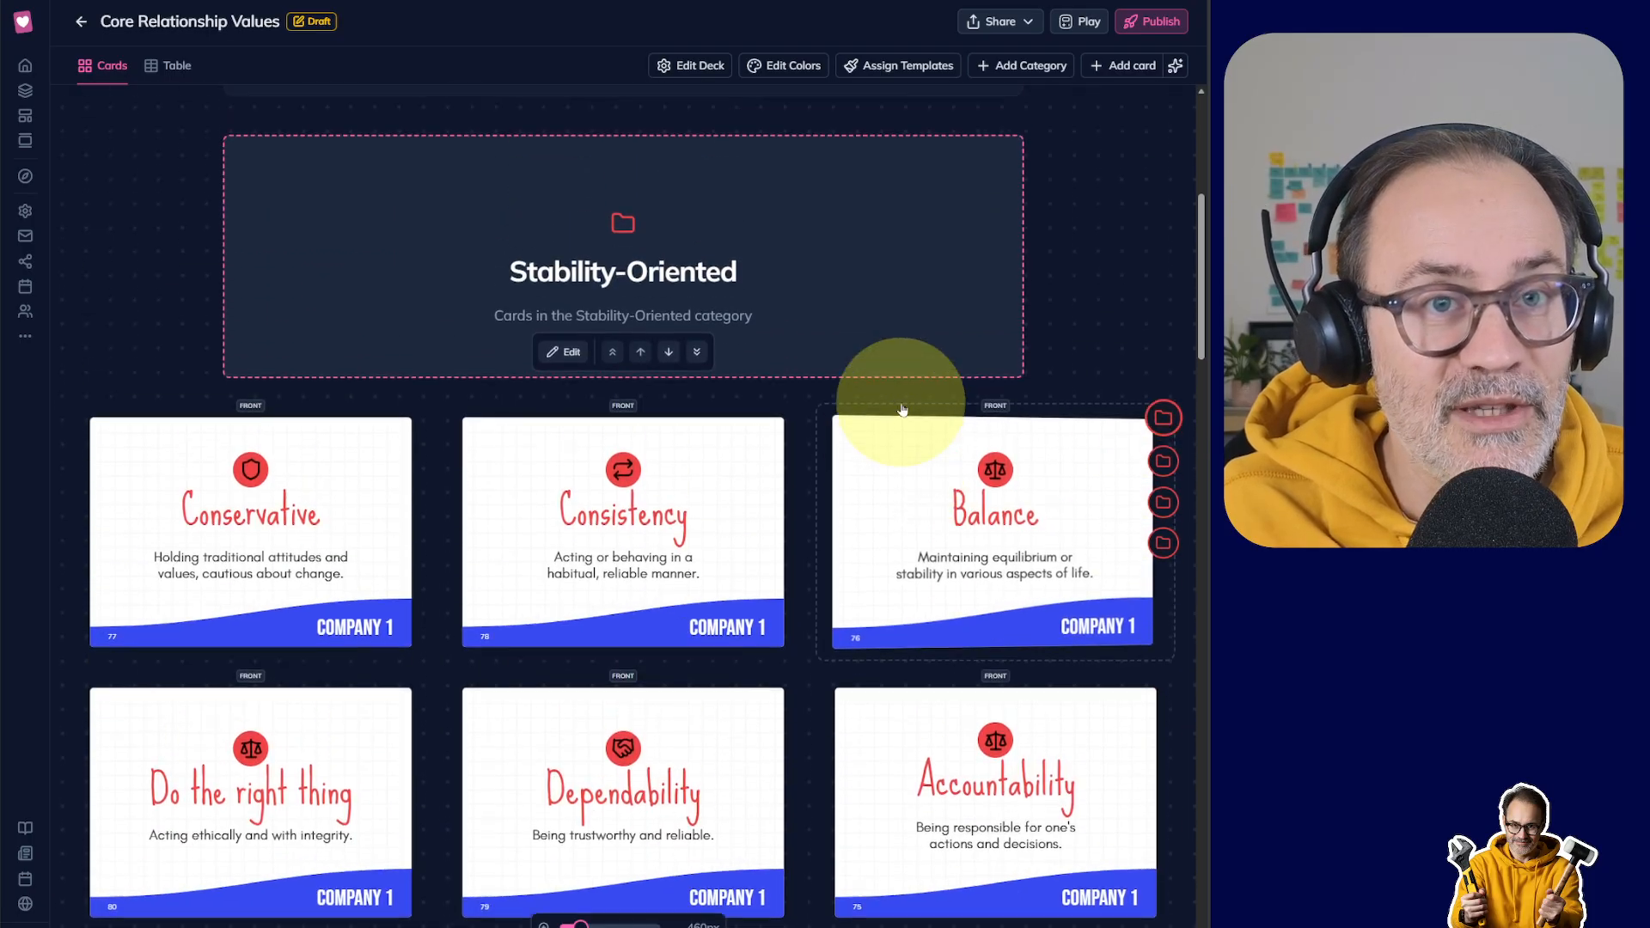
scroll(902, 411, up, 2)
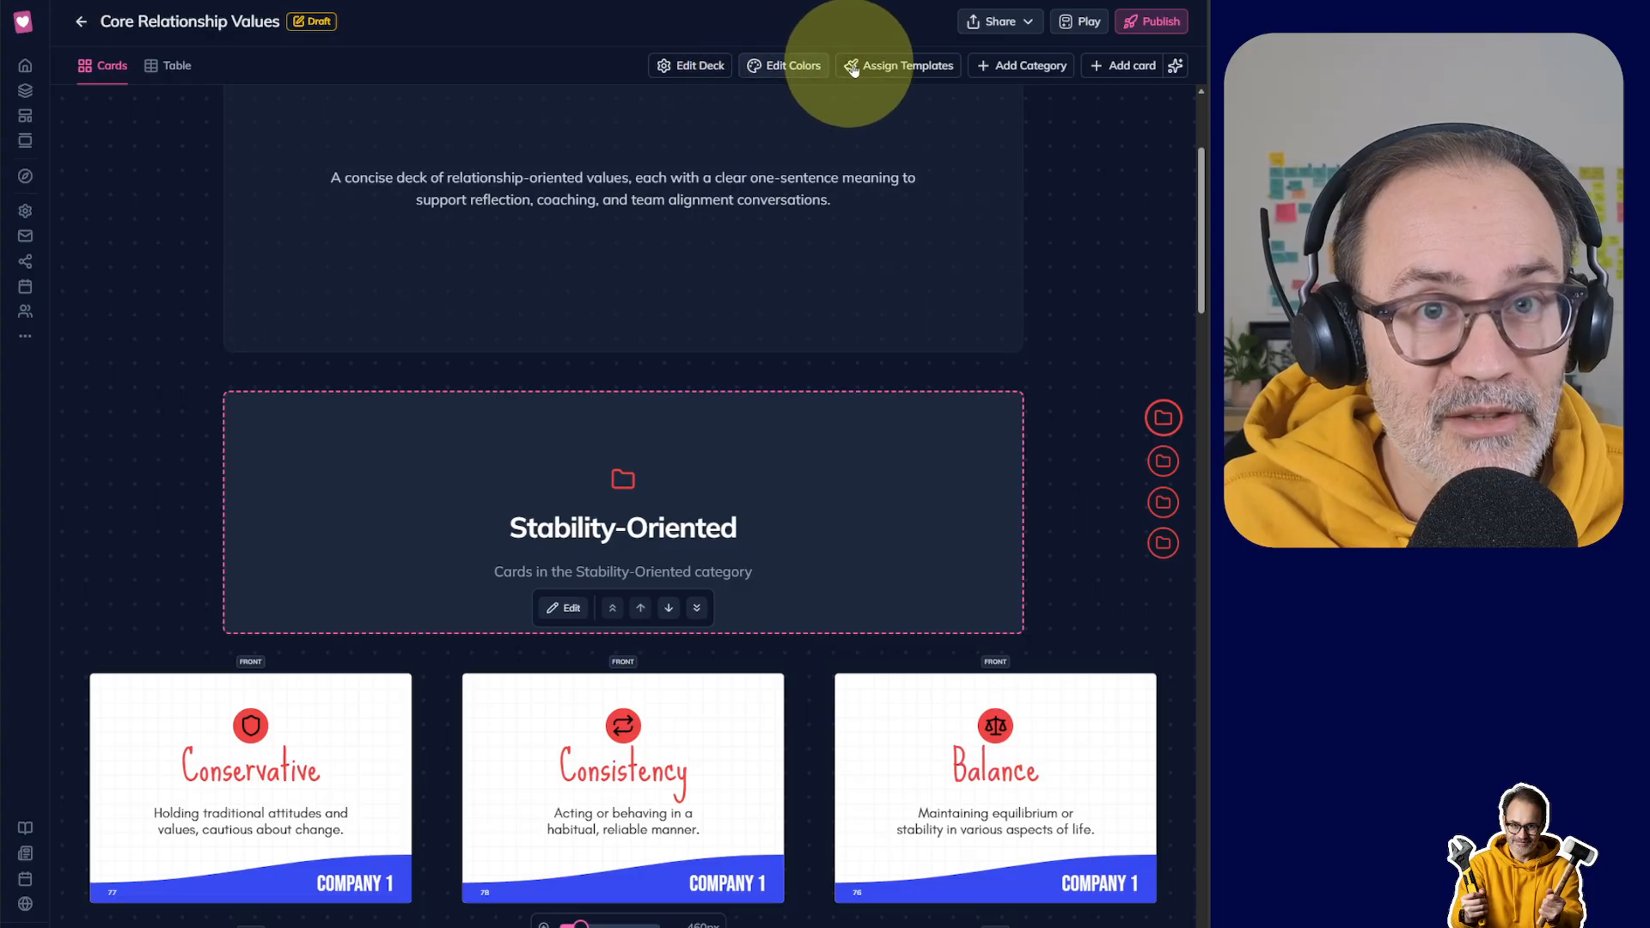
Step: Set the deck's default card color to Color 2 and check the cards in the Change-, Relationship- and Stability-Oriented categories
click(891, 67)
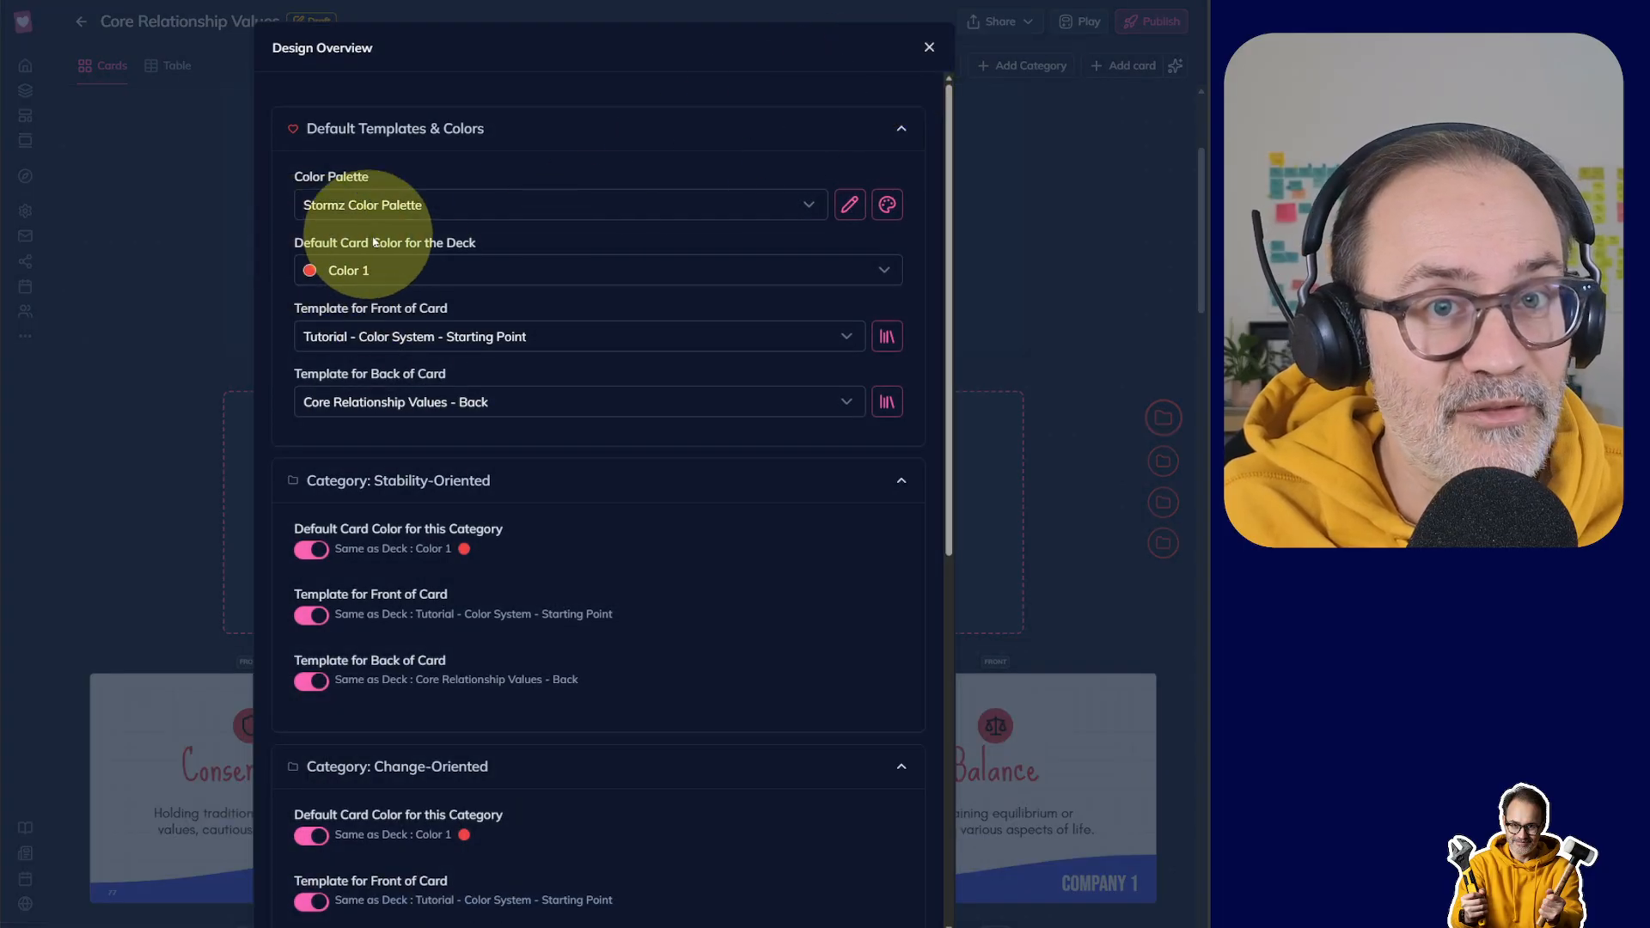
click(362, 271)
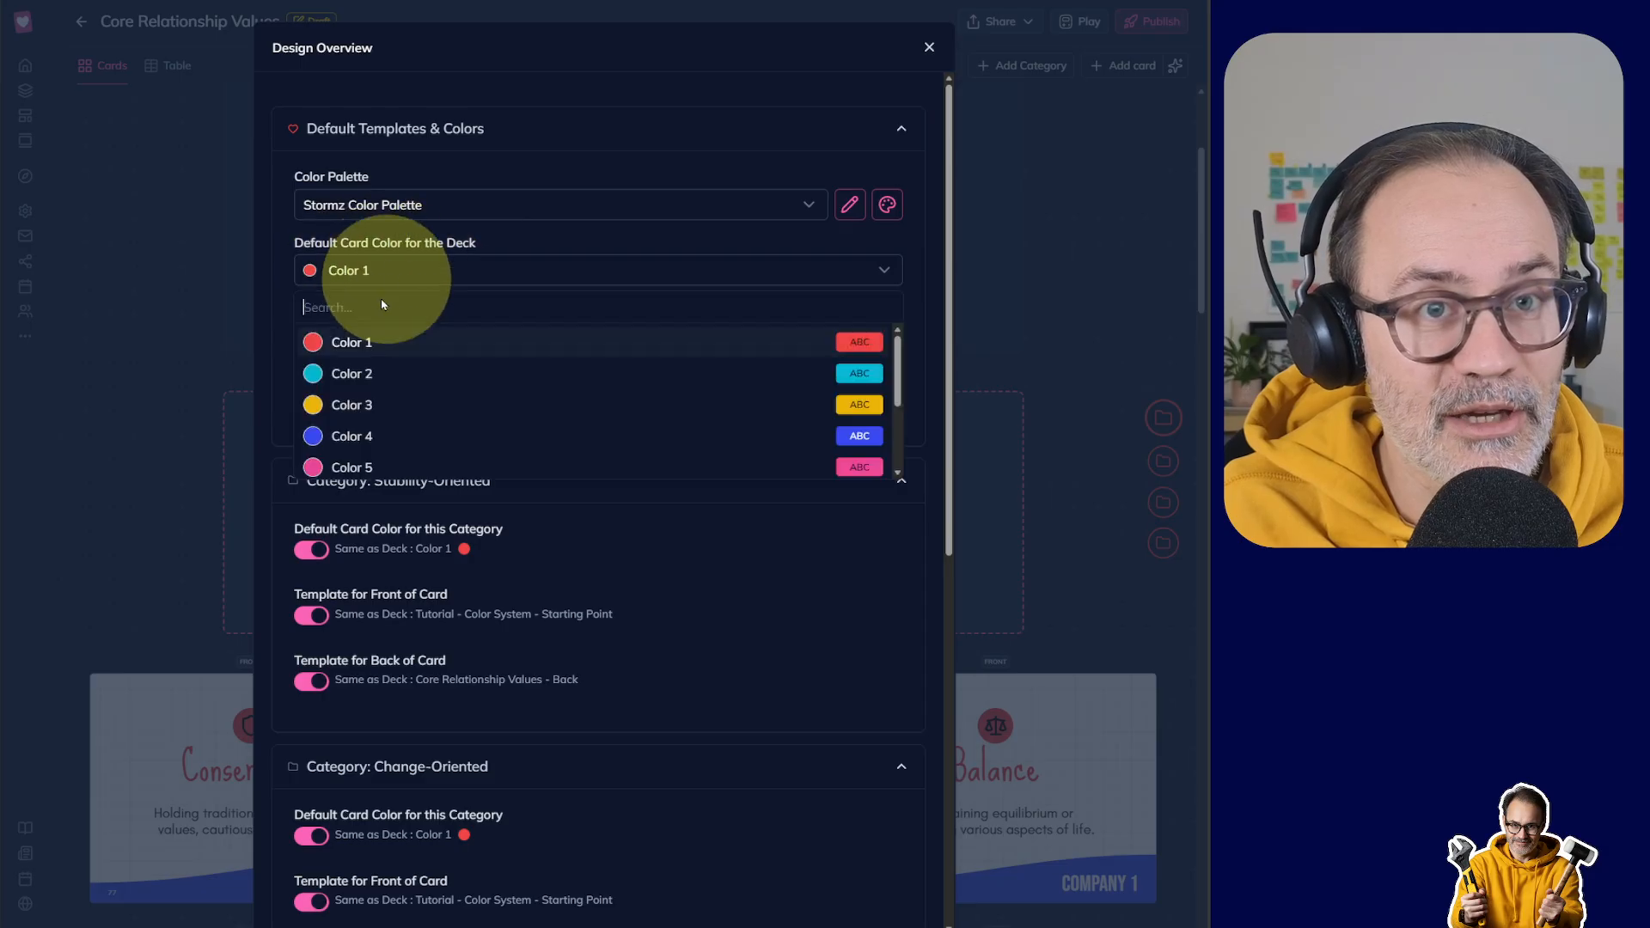
click(350, 371)
click(1052, 189)
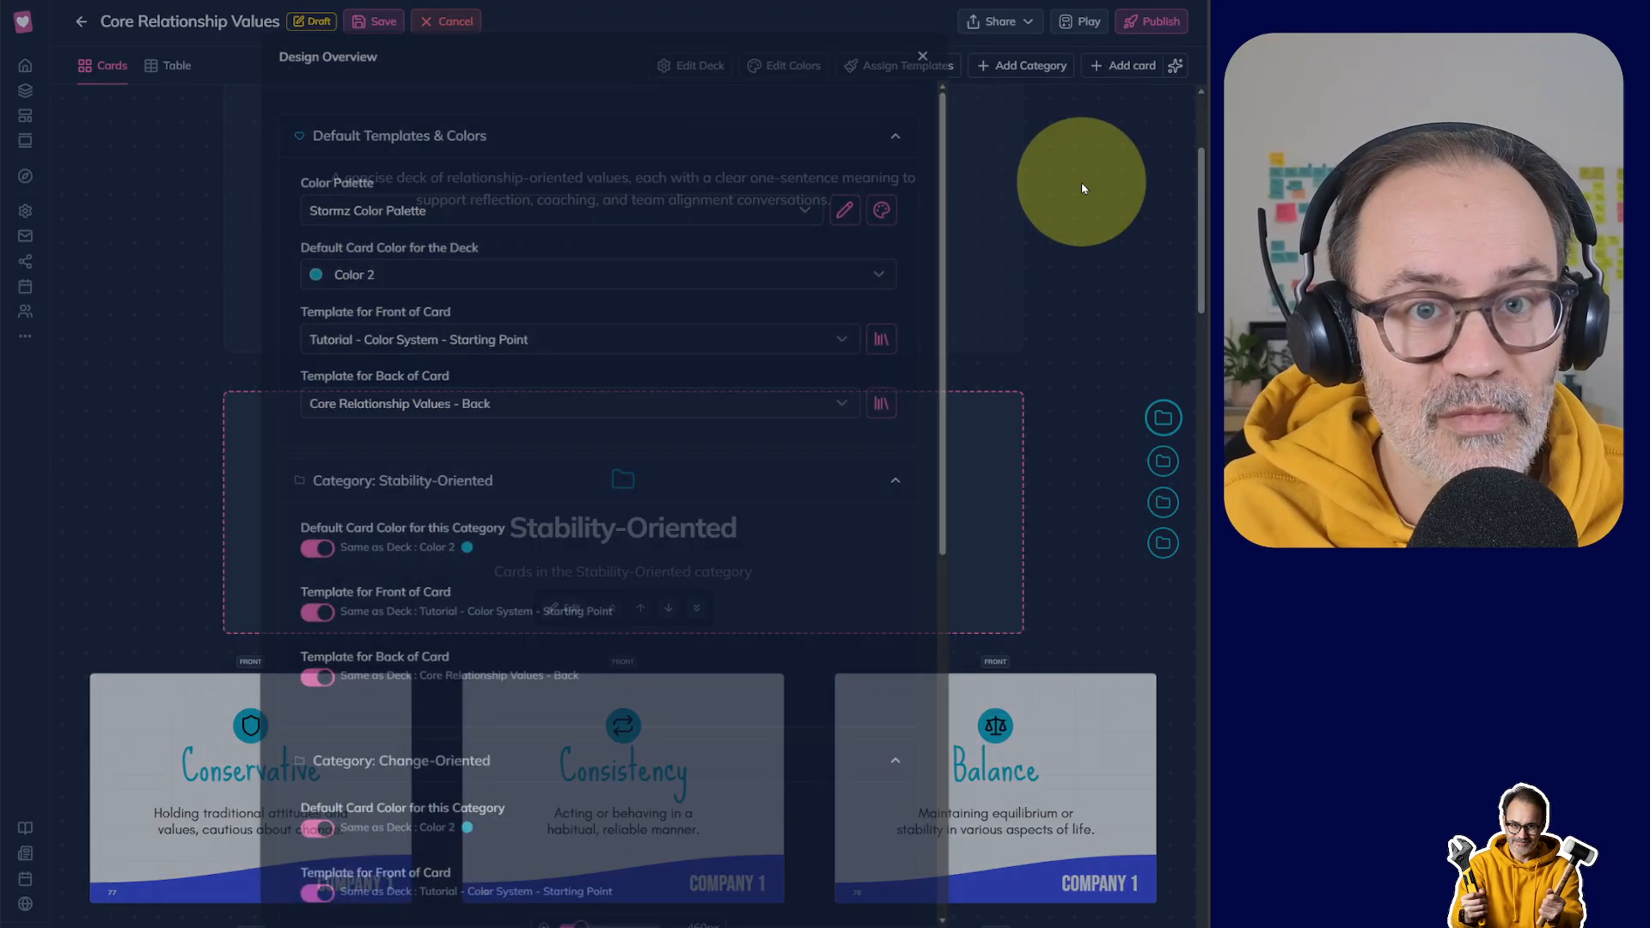
click(1164, 464)
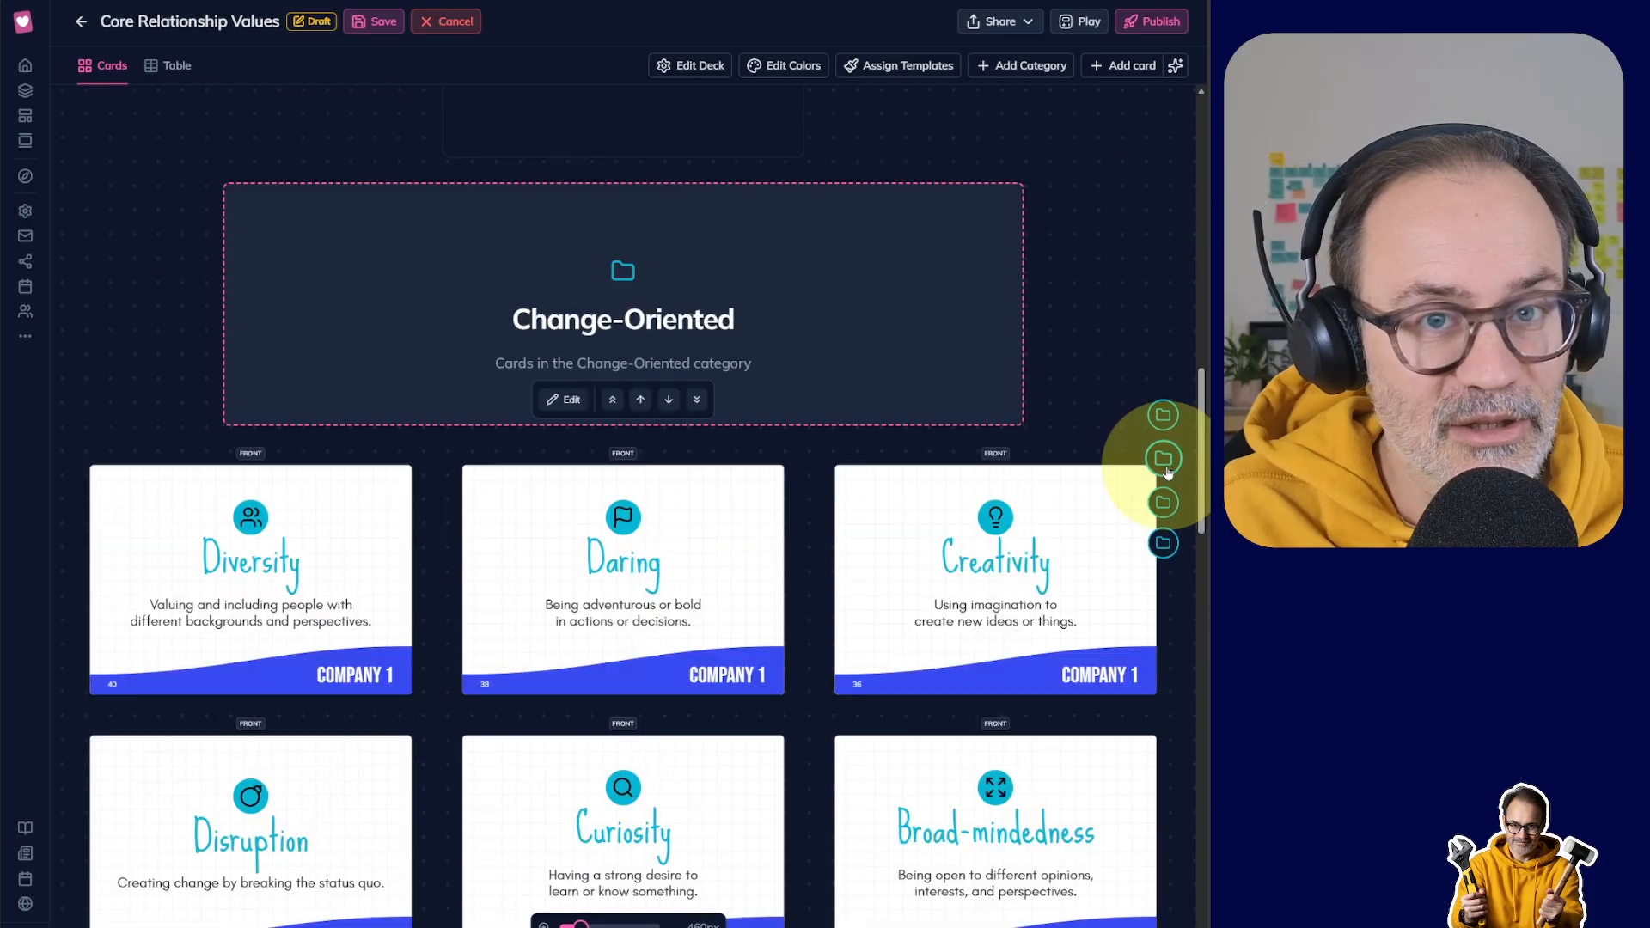
click(1166, 503)
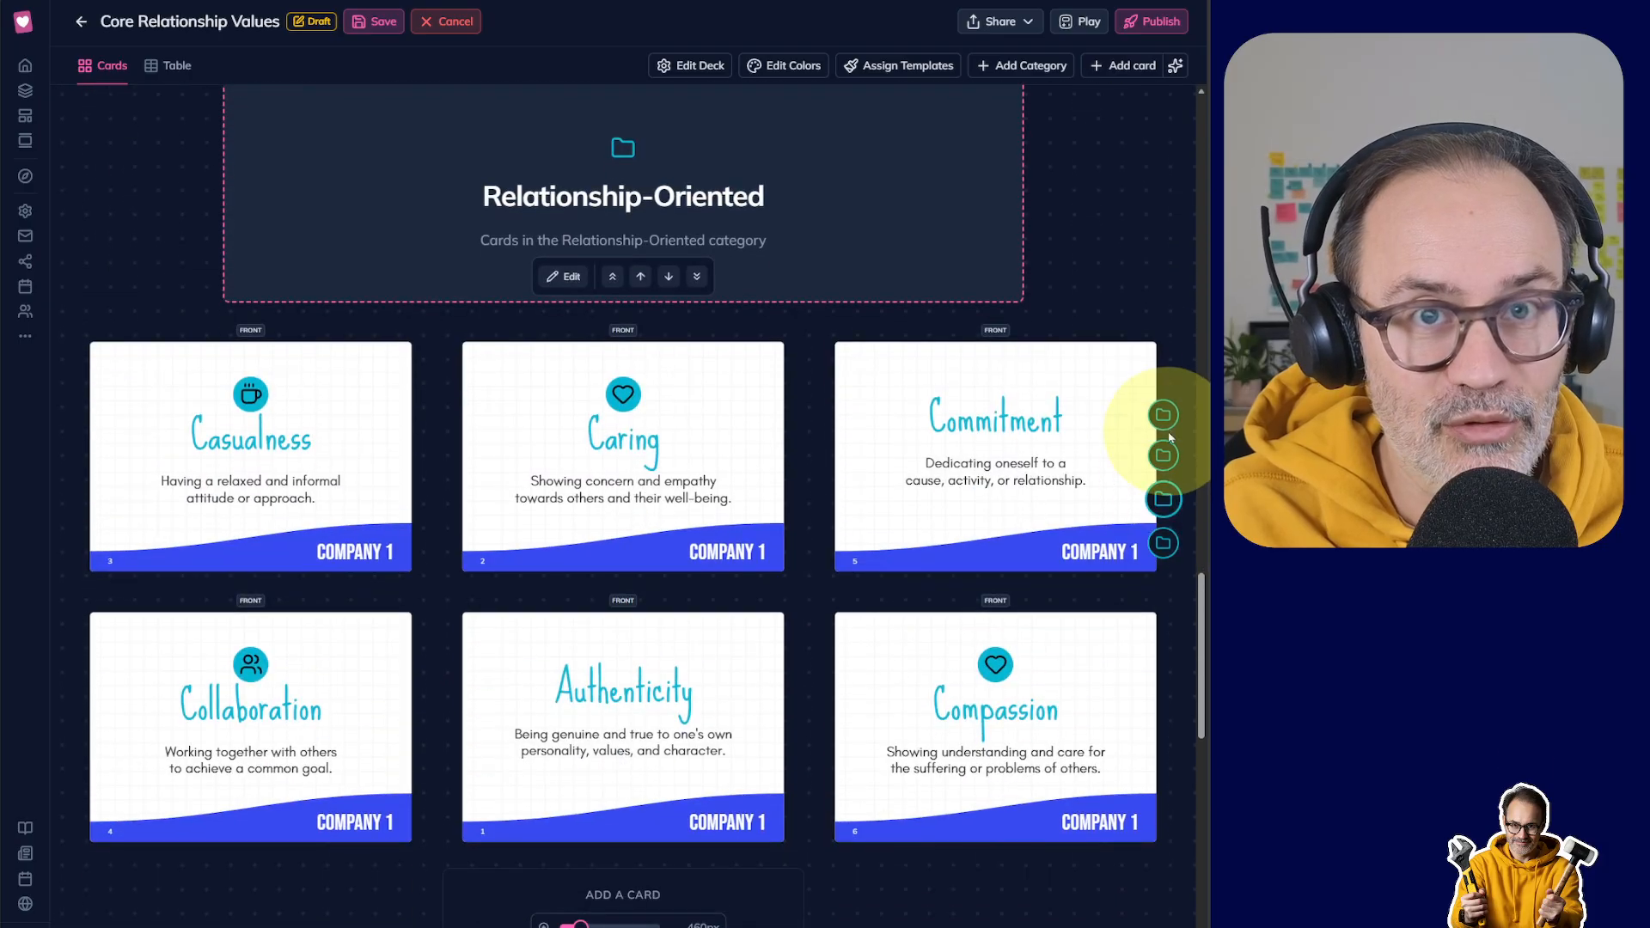
click(1164, 421)
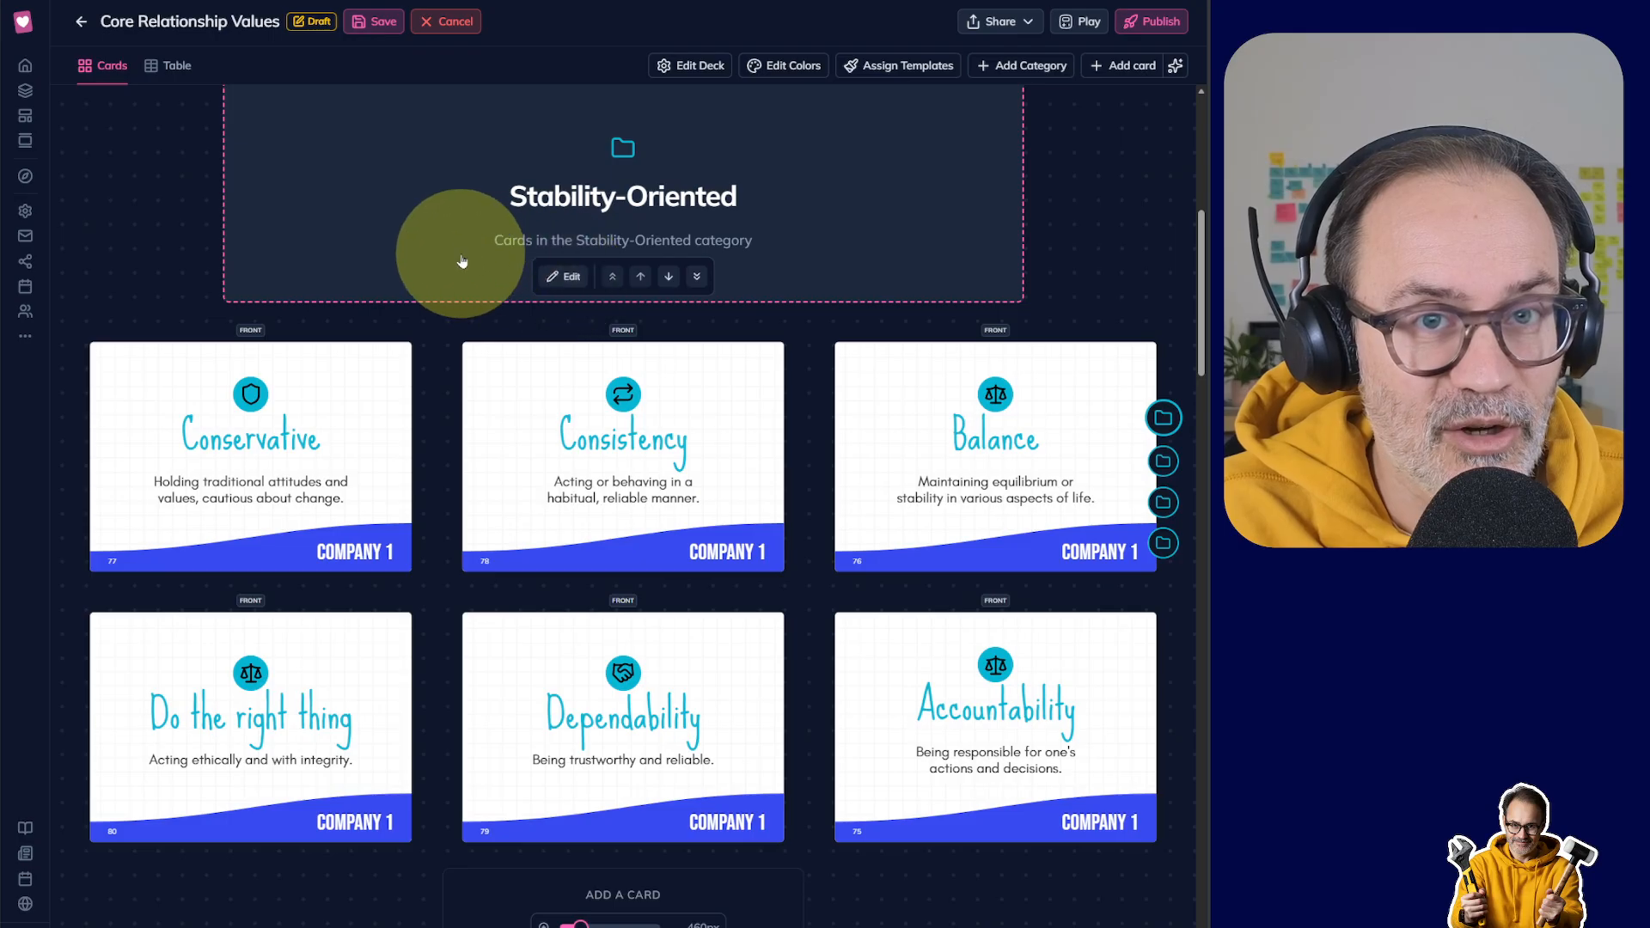
Step: Override the deck's default card color for the Stability-Oriented category with Color 4
click(570, 277)
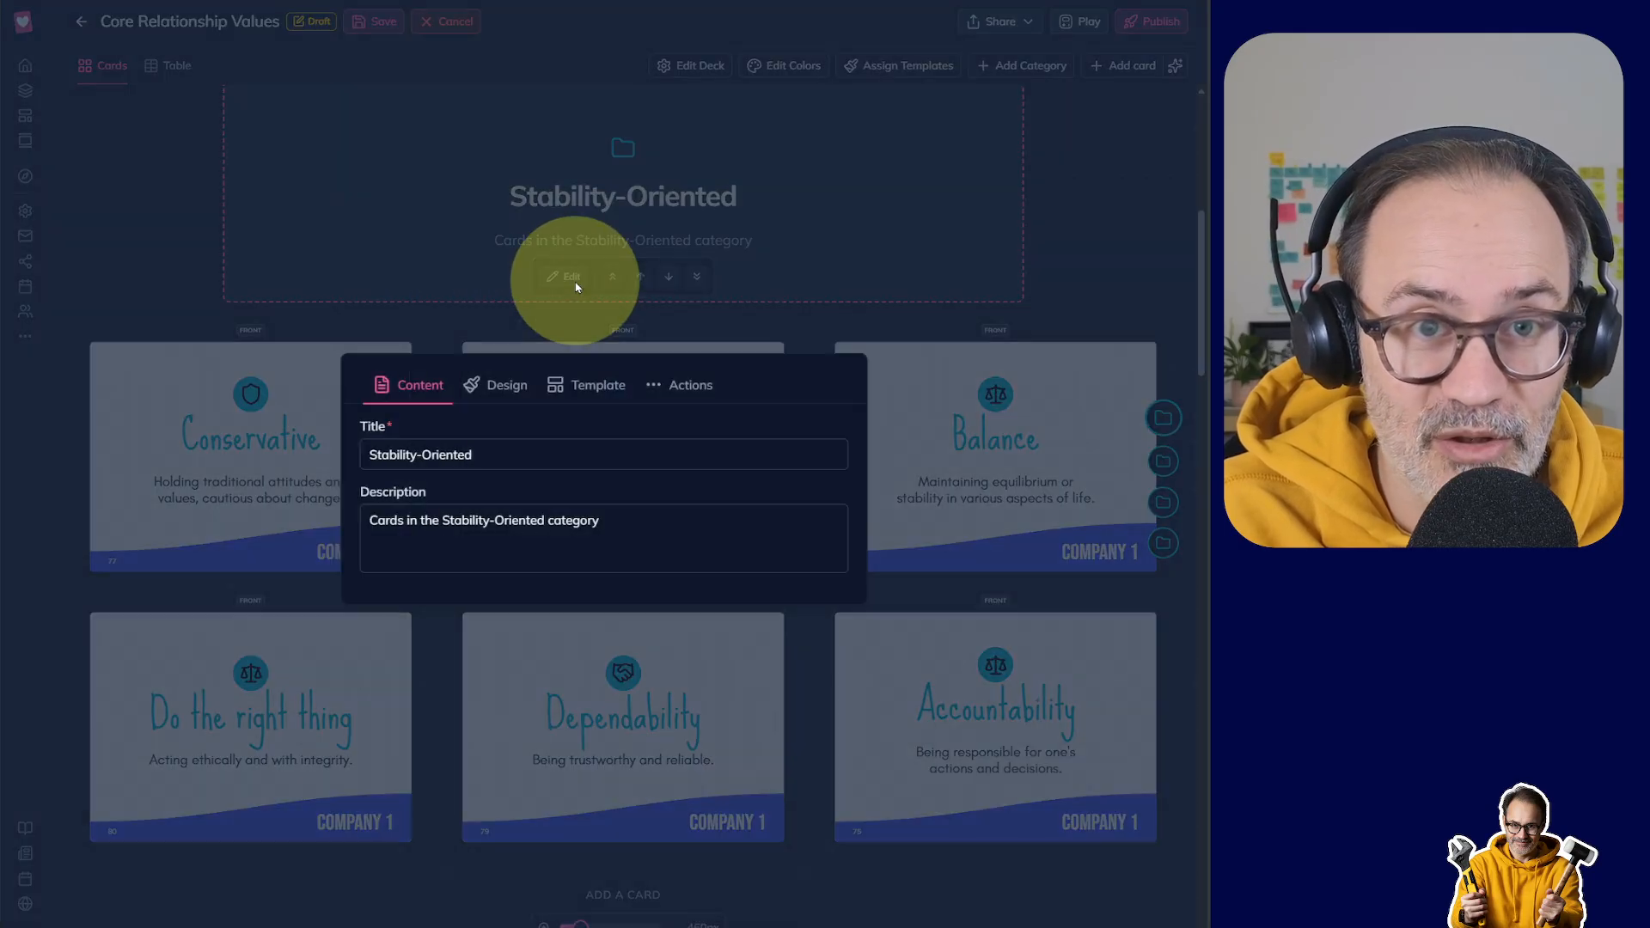
click(597, 391)
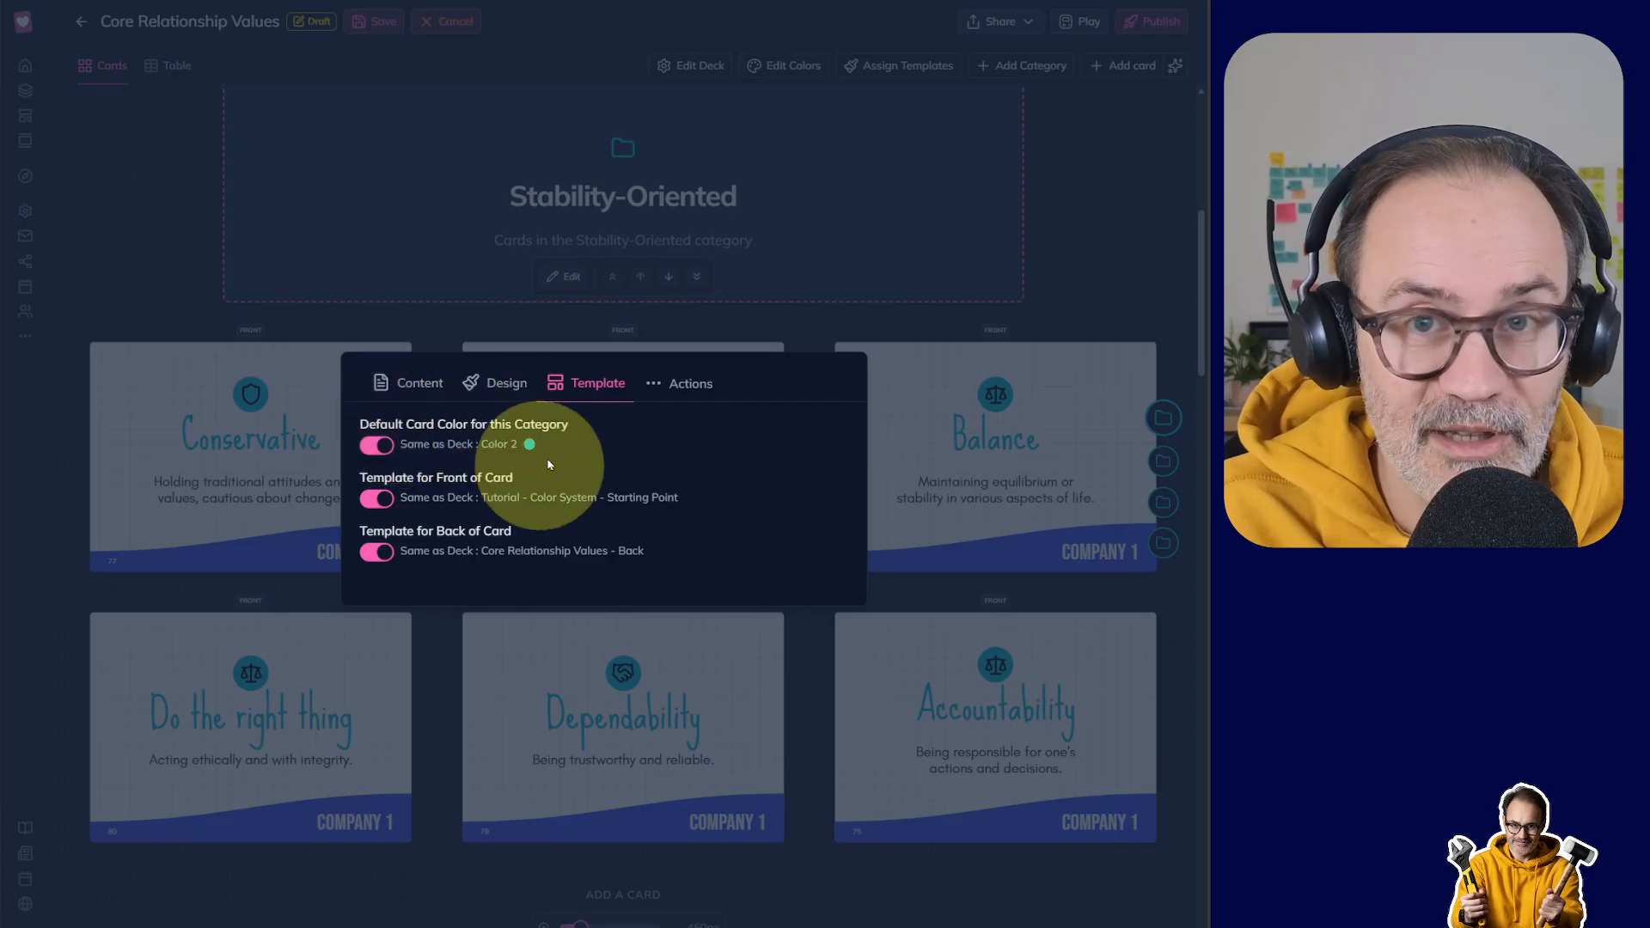
click(375, 447)
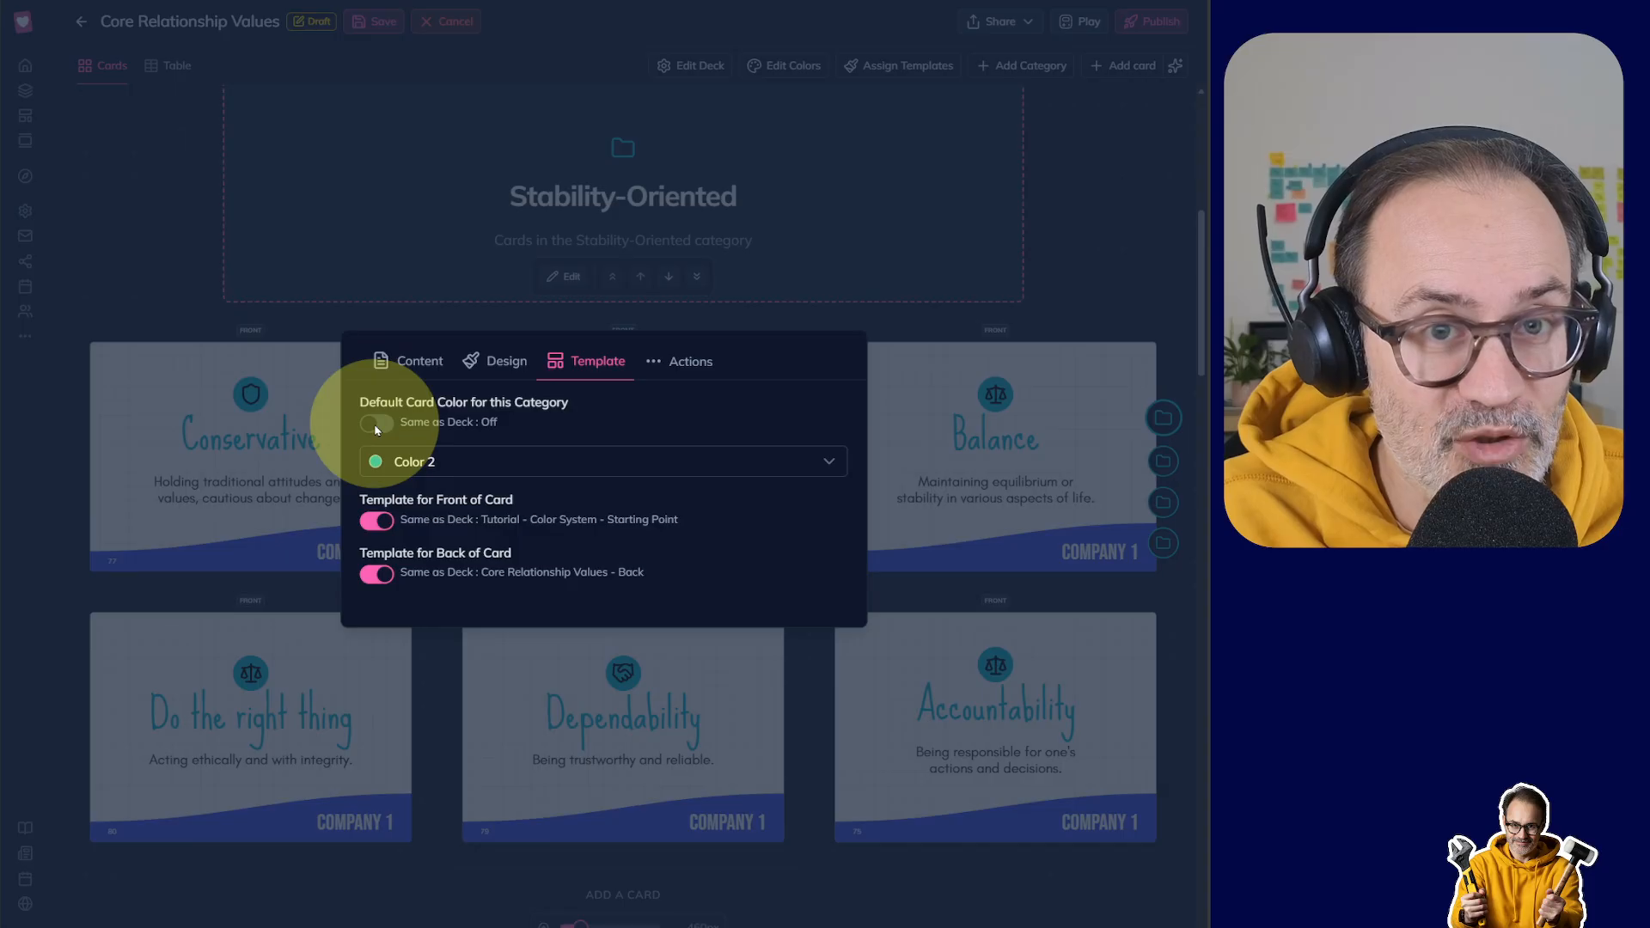
click(507, 471)
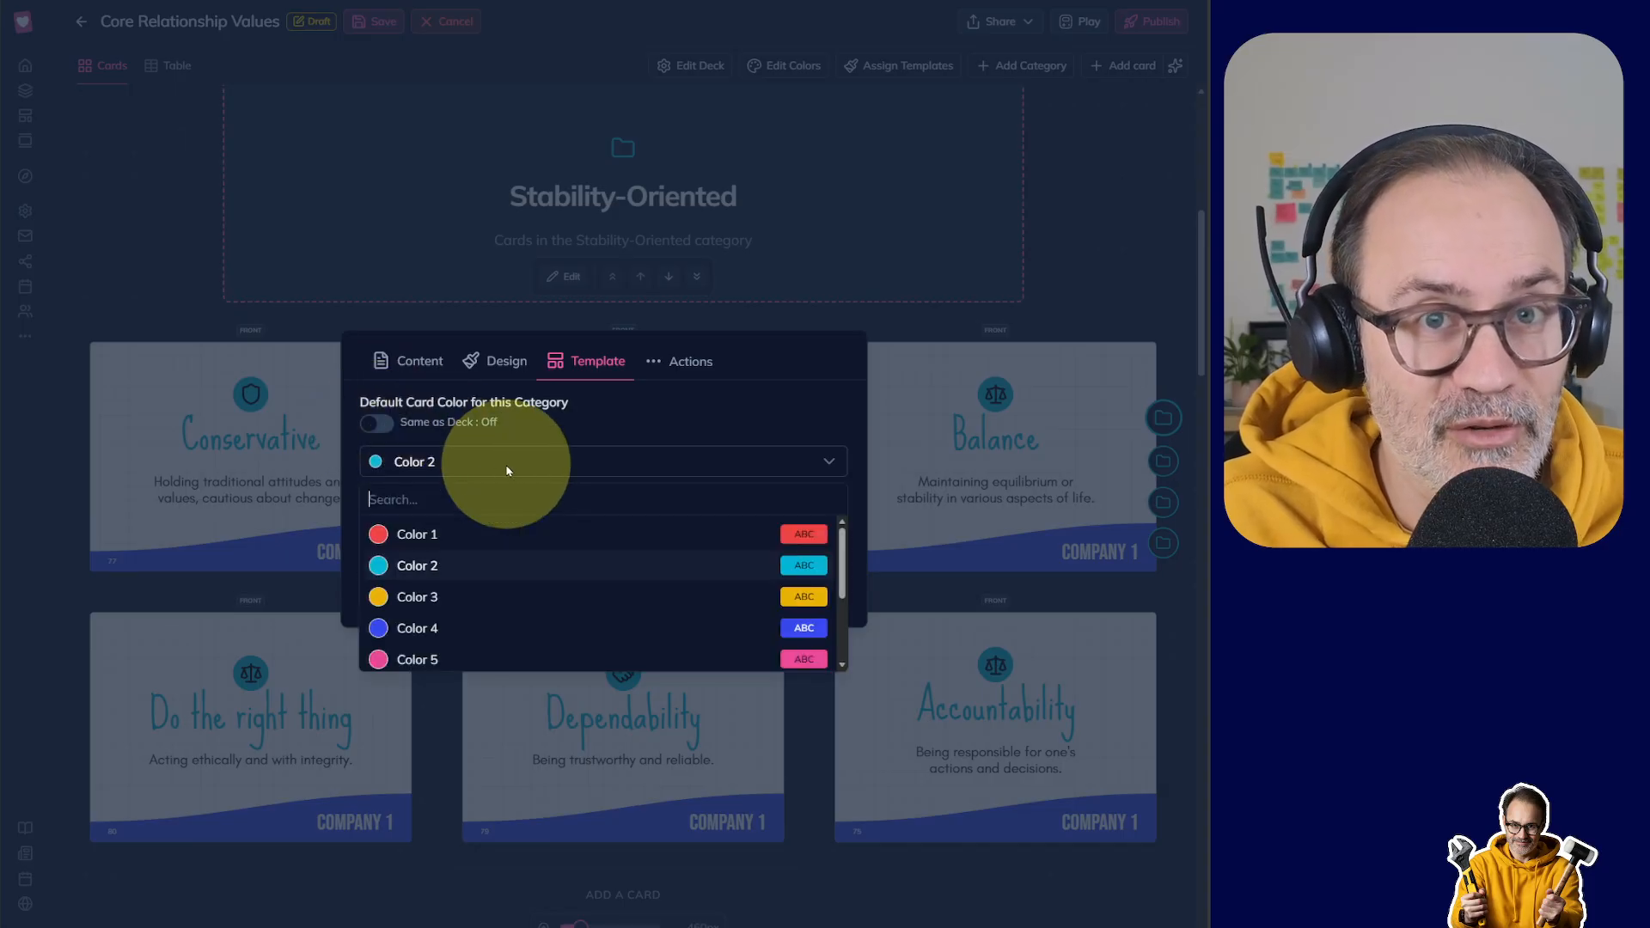
click(425, 627)
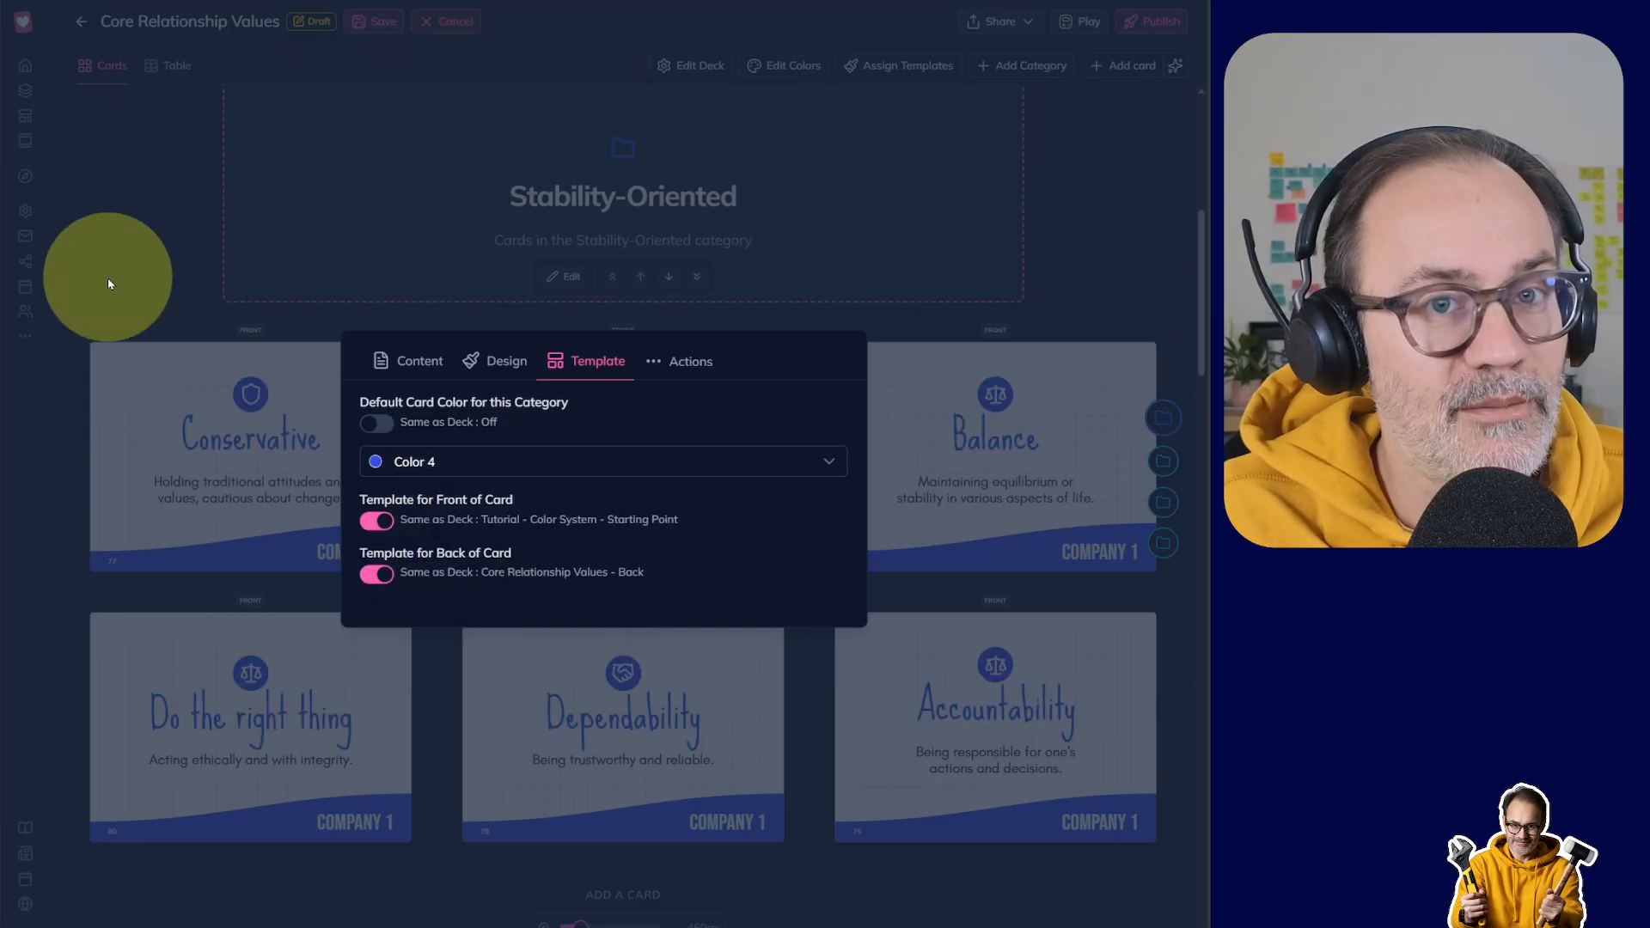
click(106, 276)
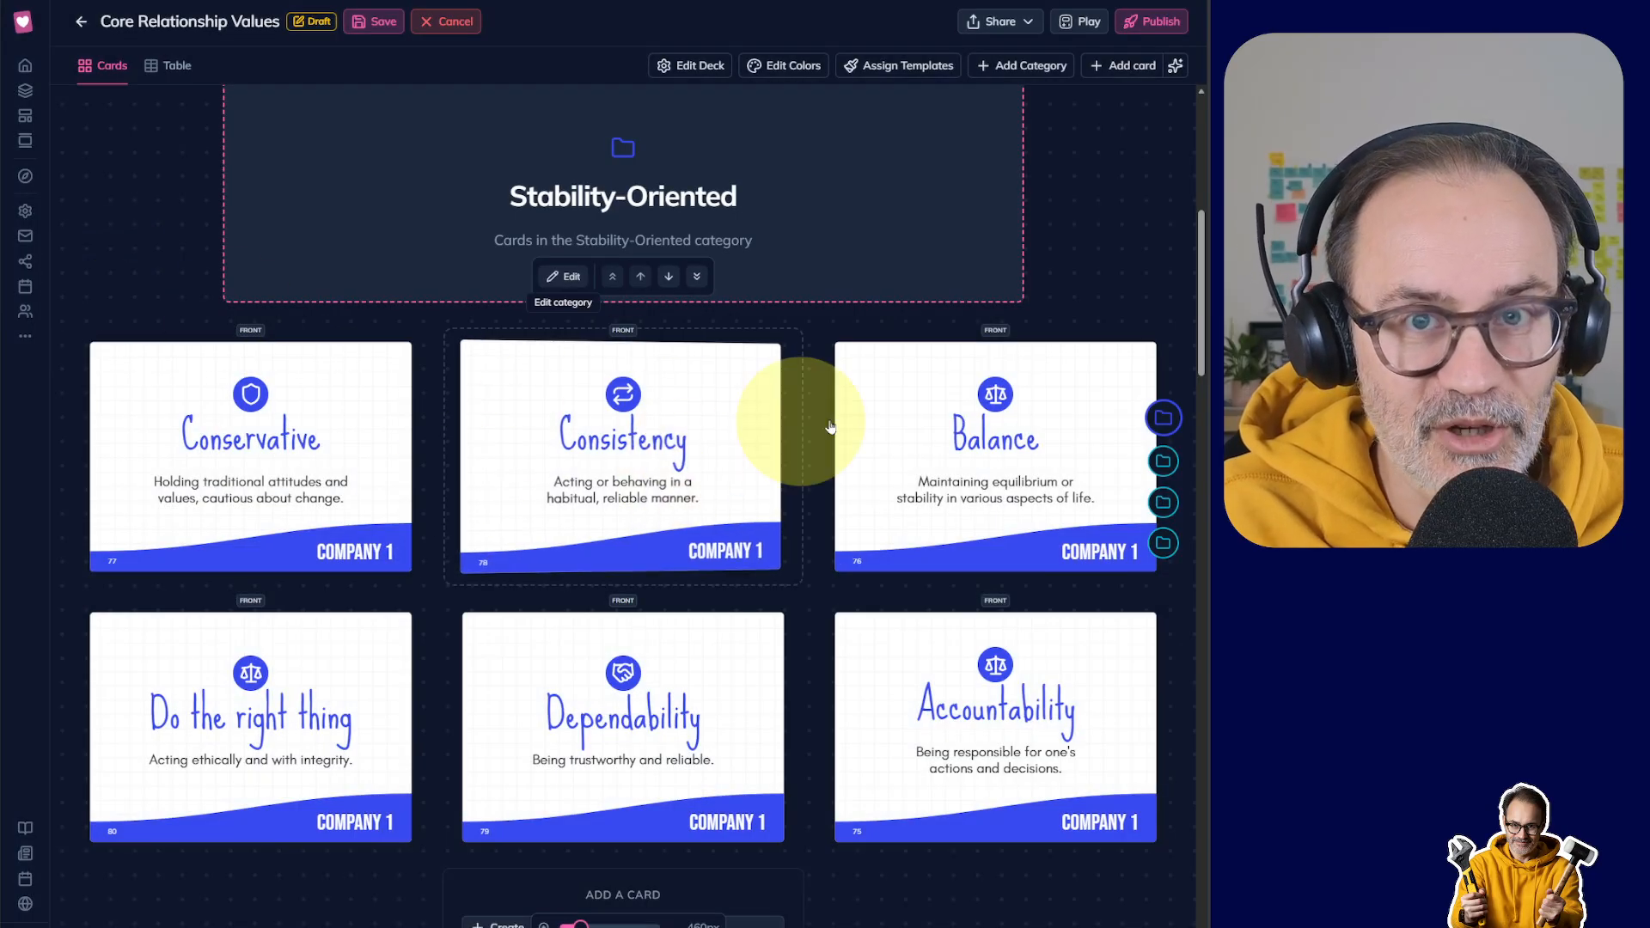
Step: Override the deck's default card color for the Change-Oriented category with Color 9
click(1162, 465)
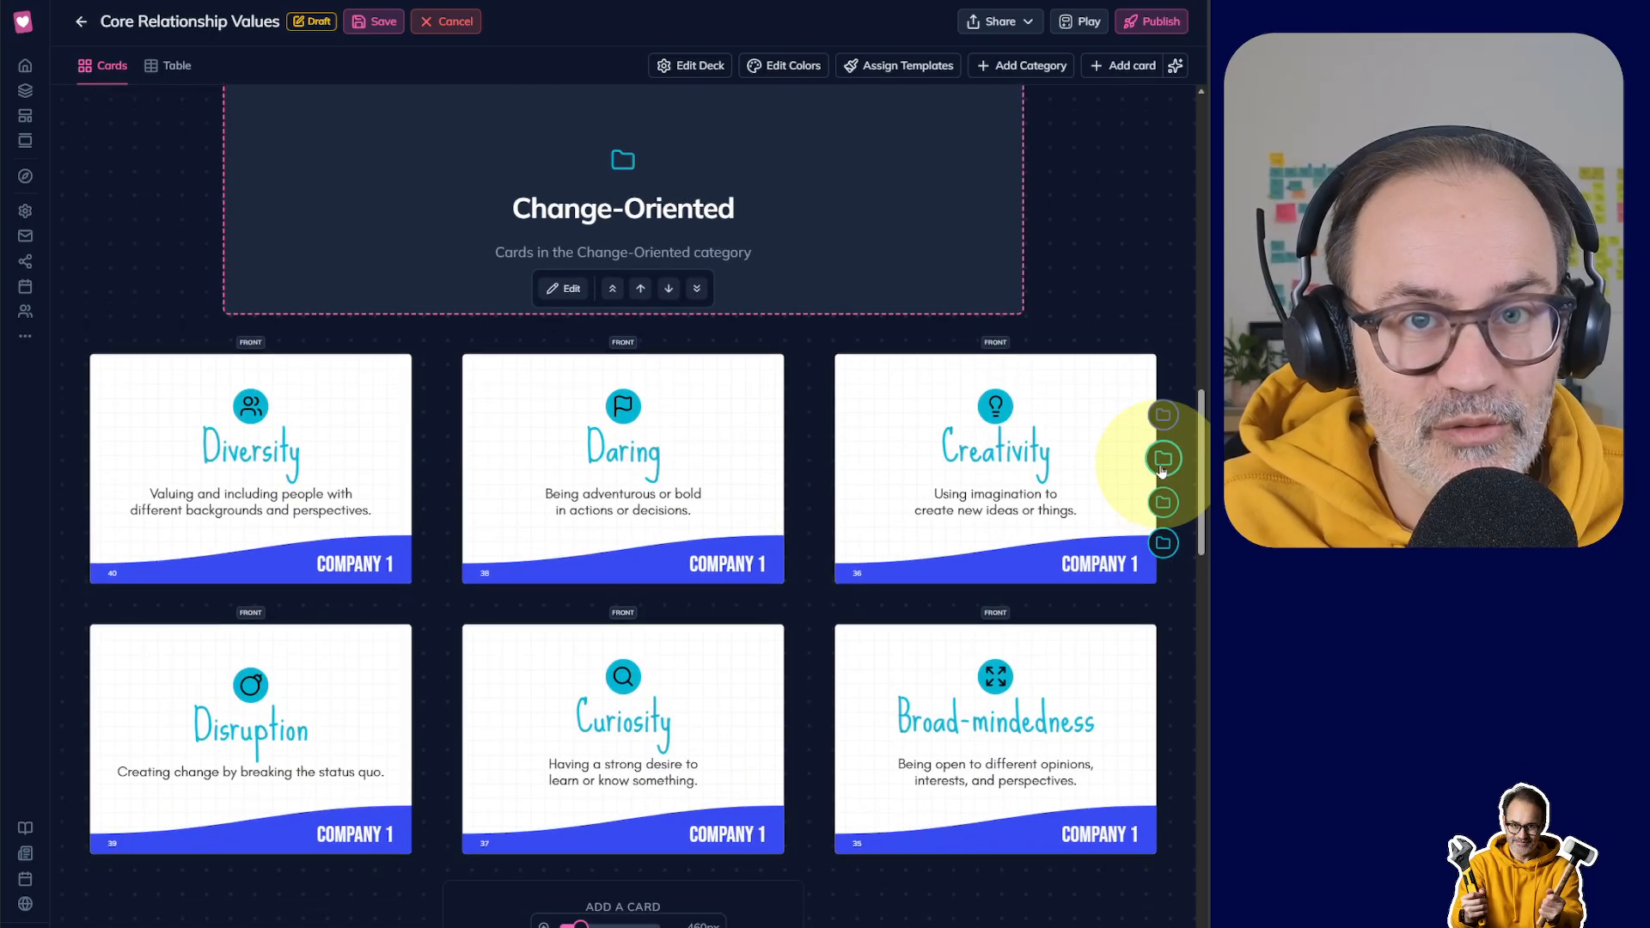
click(552, 278)
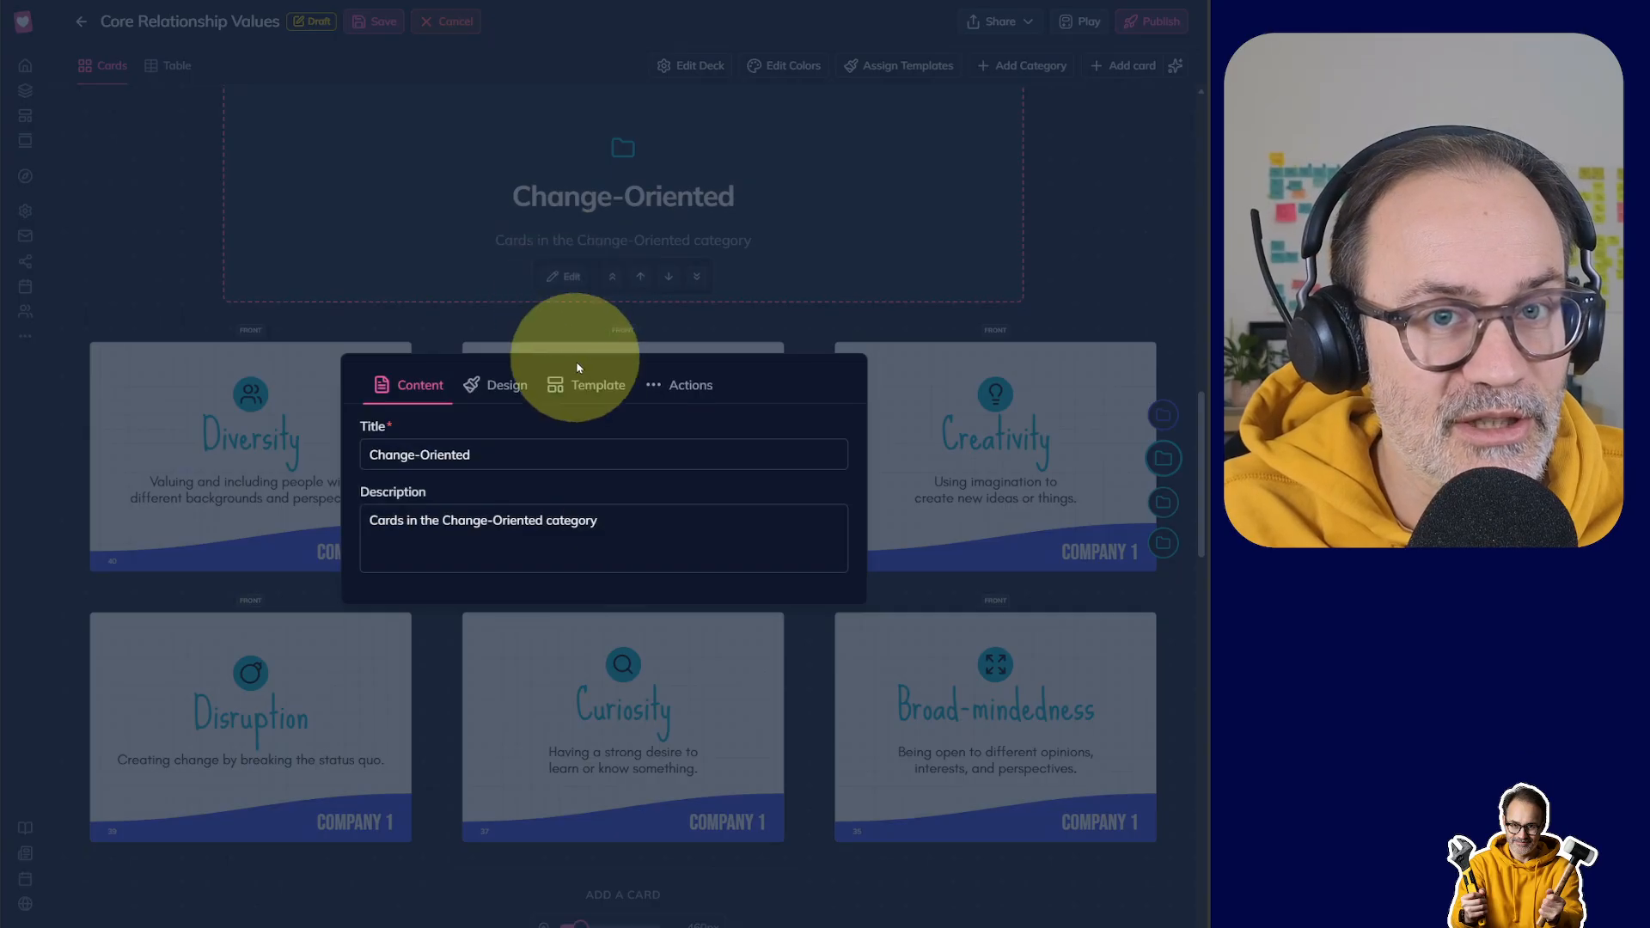
click(591, 387)
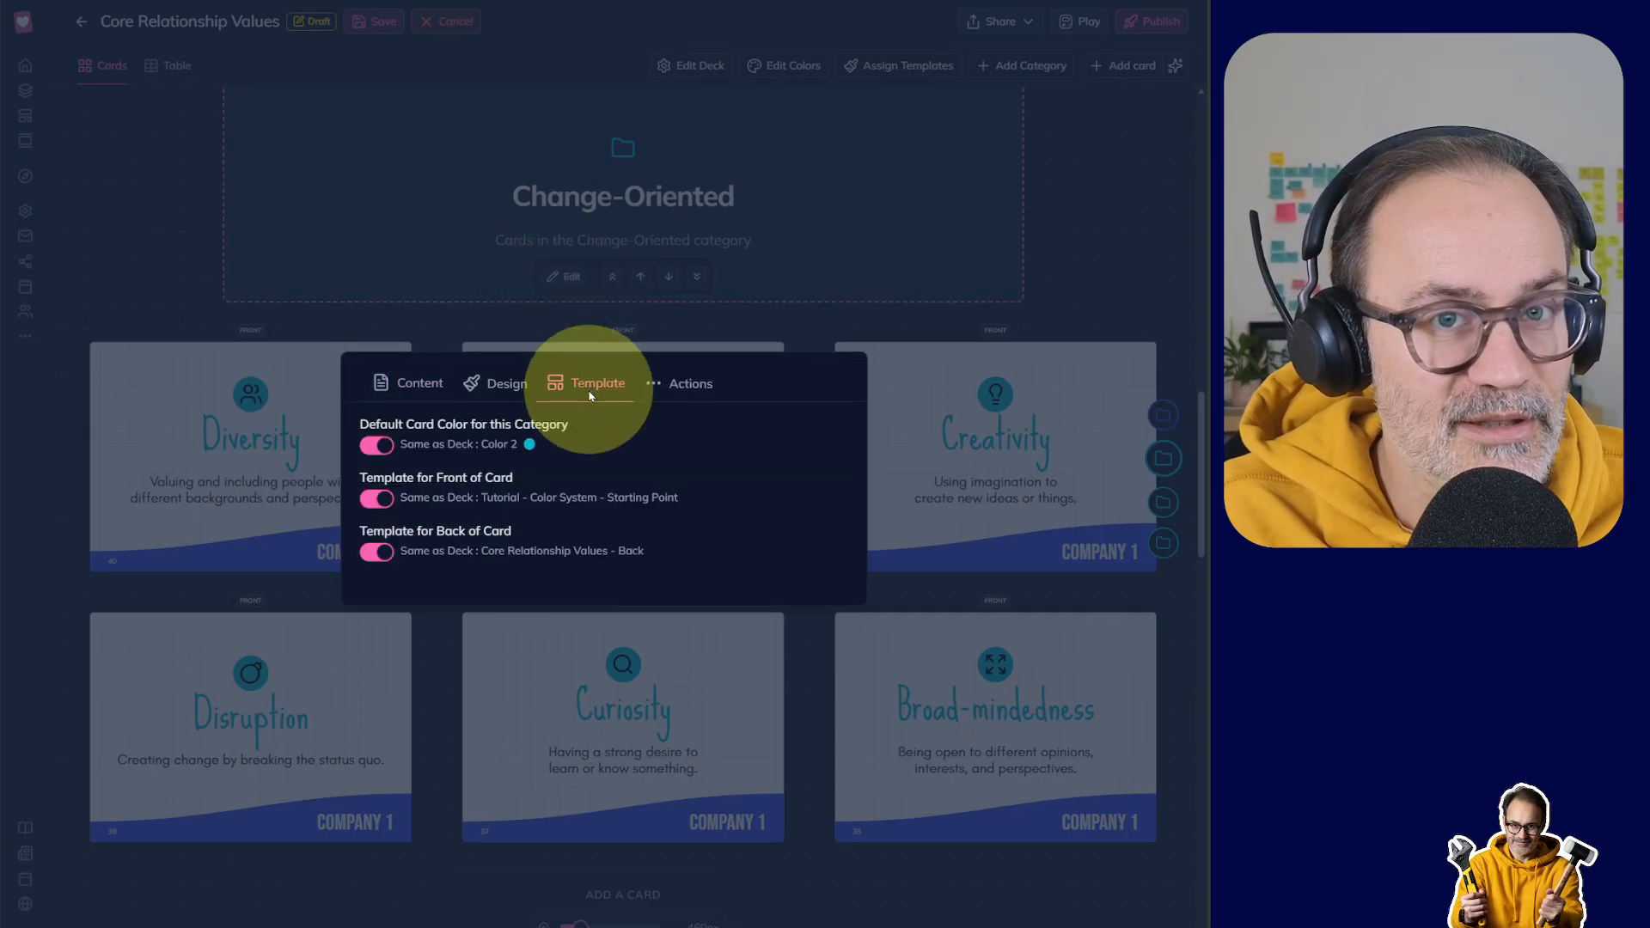
click(375, 446)
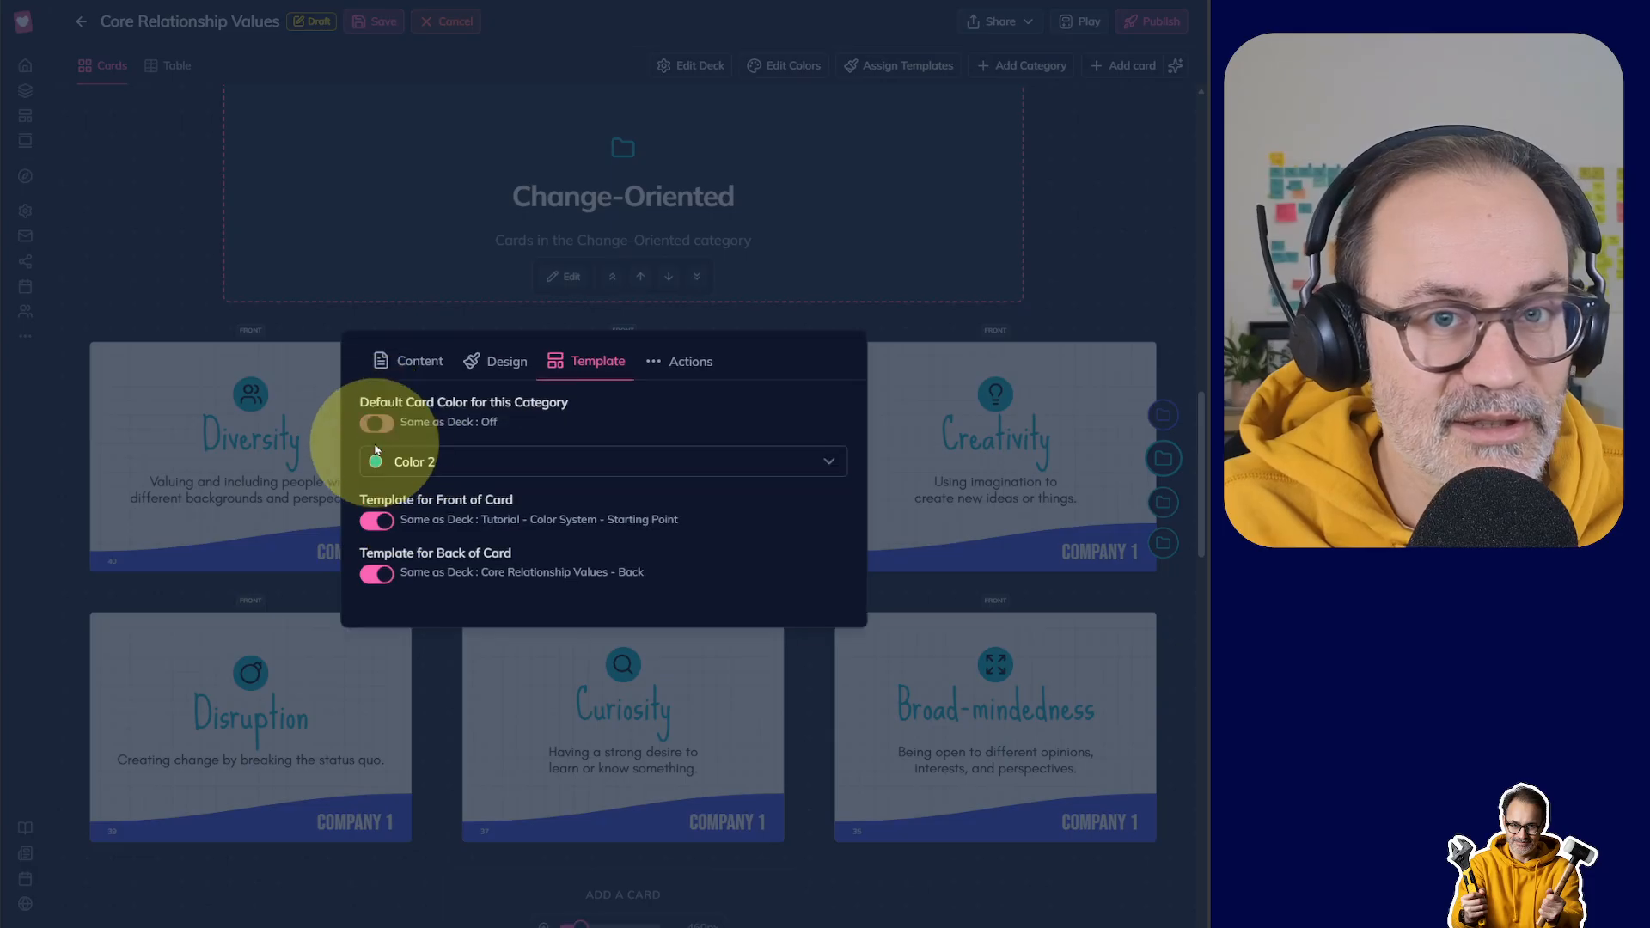
click(440, 465)
scroll(458, 617, down, 2)
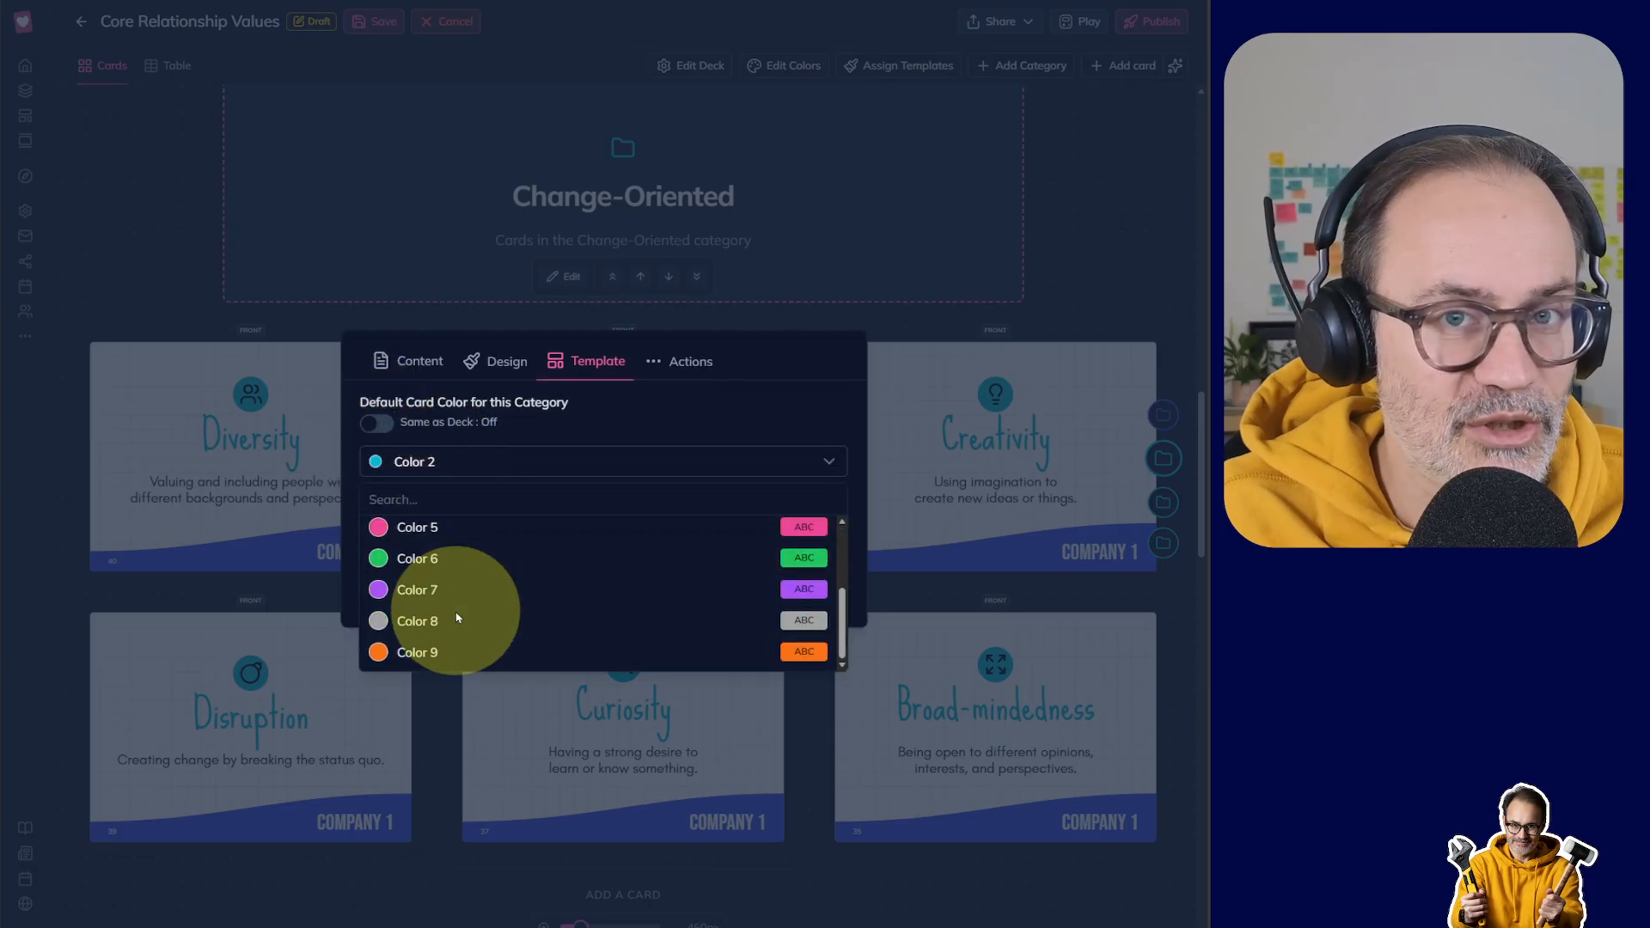
click(426, 654)
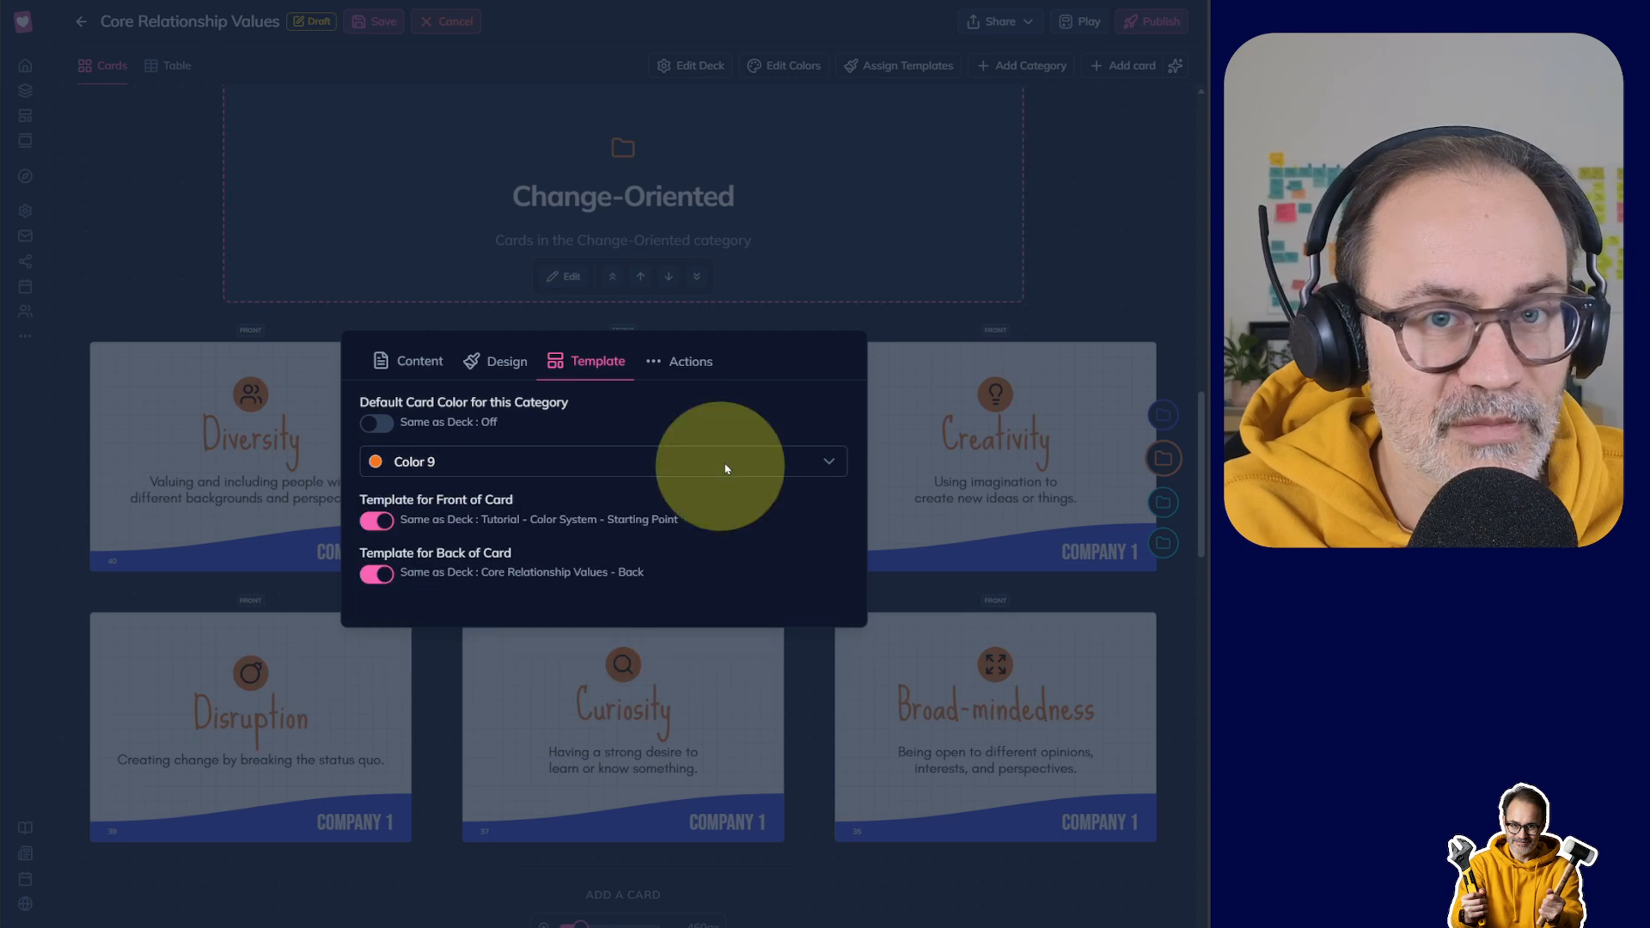
click(971, 303)
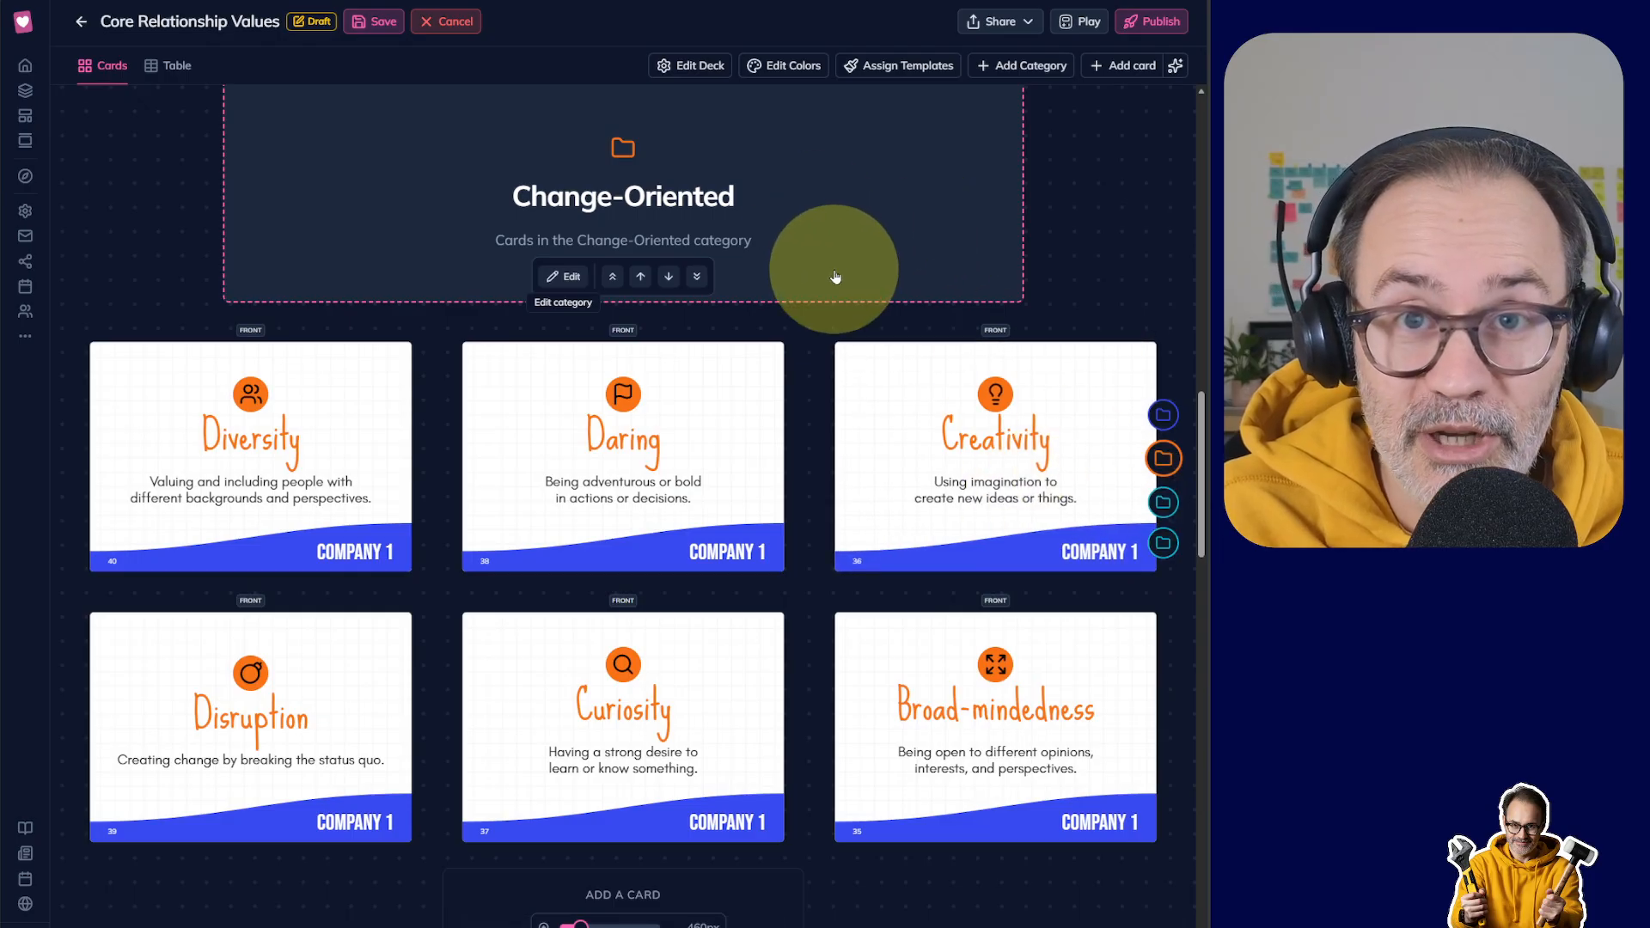
Step: In the deck's design overview, override the default card color for the Relationship-Oriented category with Color 5
click(905, 68)
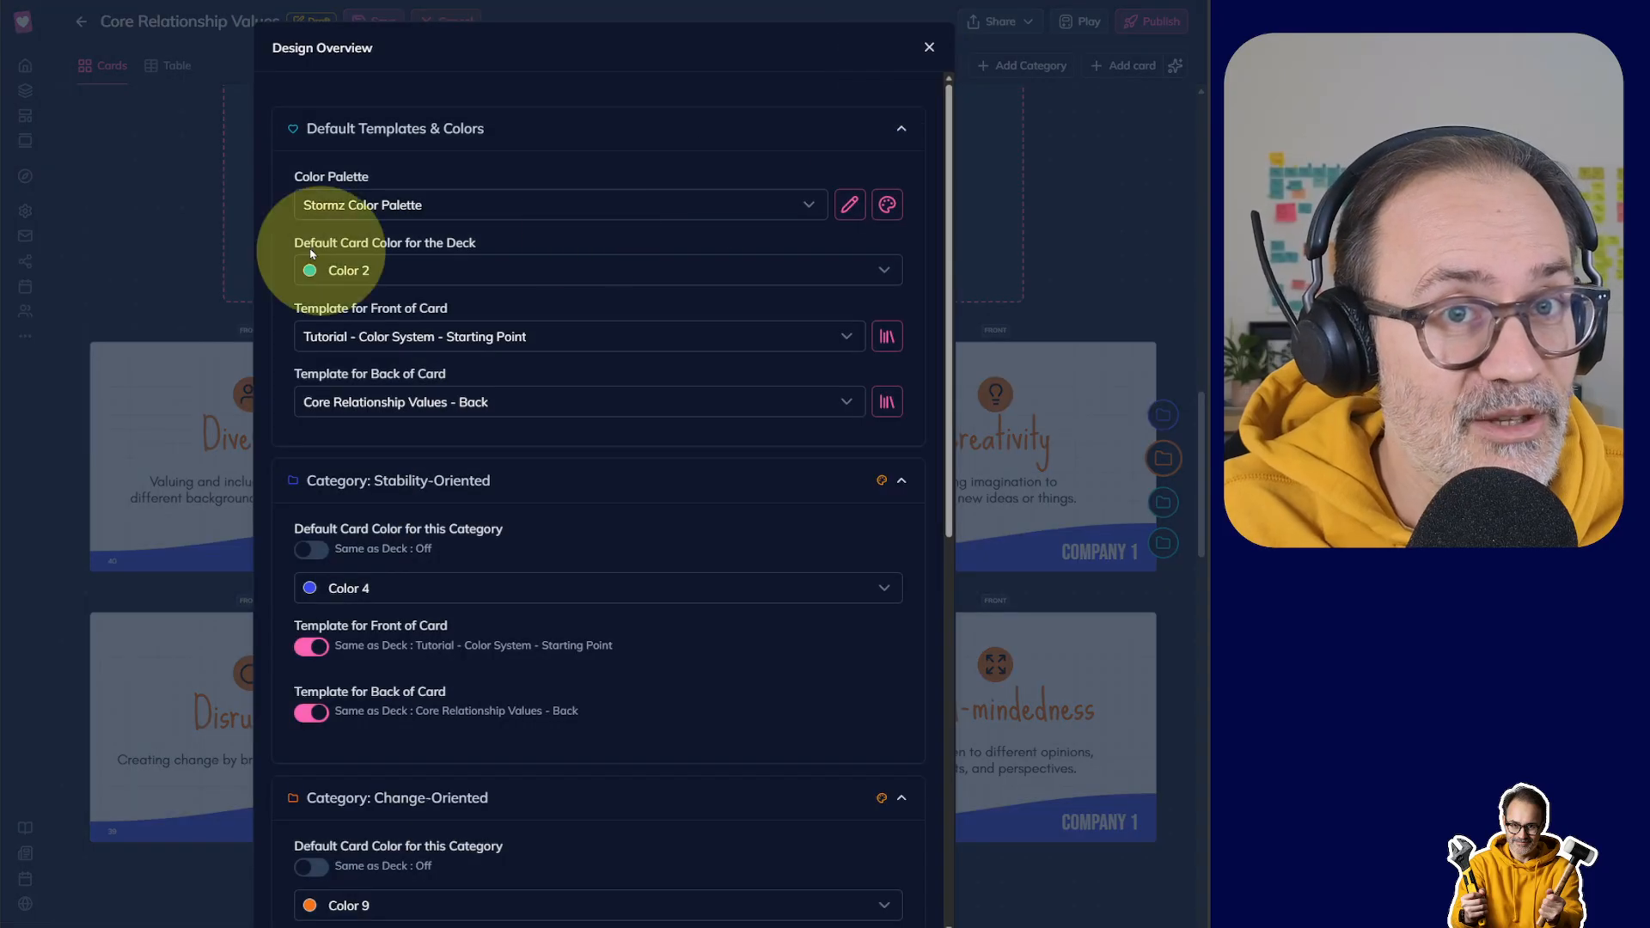
scroll(301, 293, down, 3)
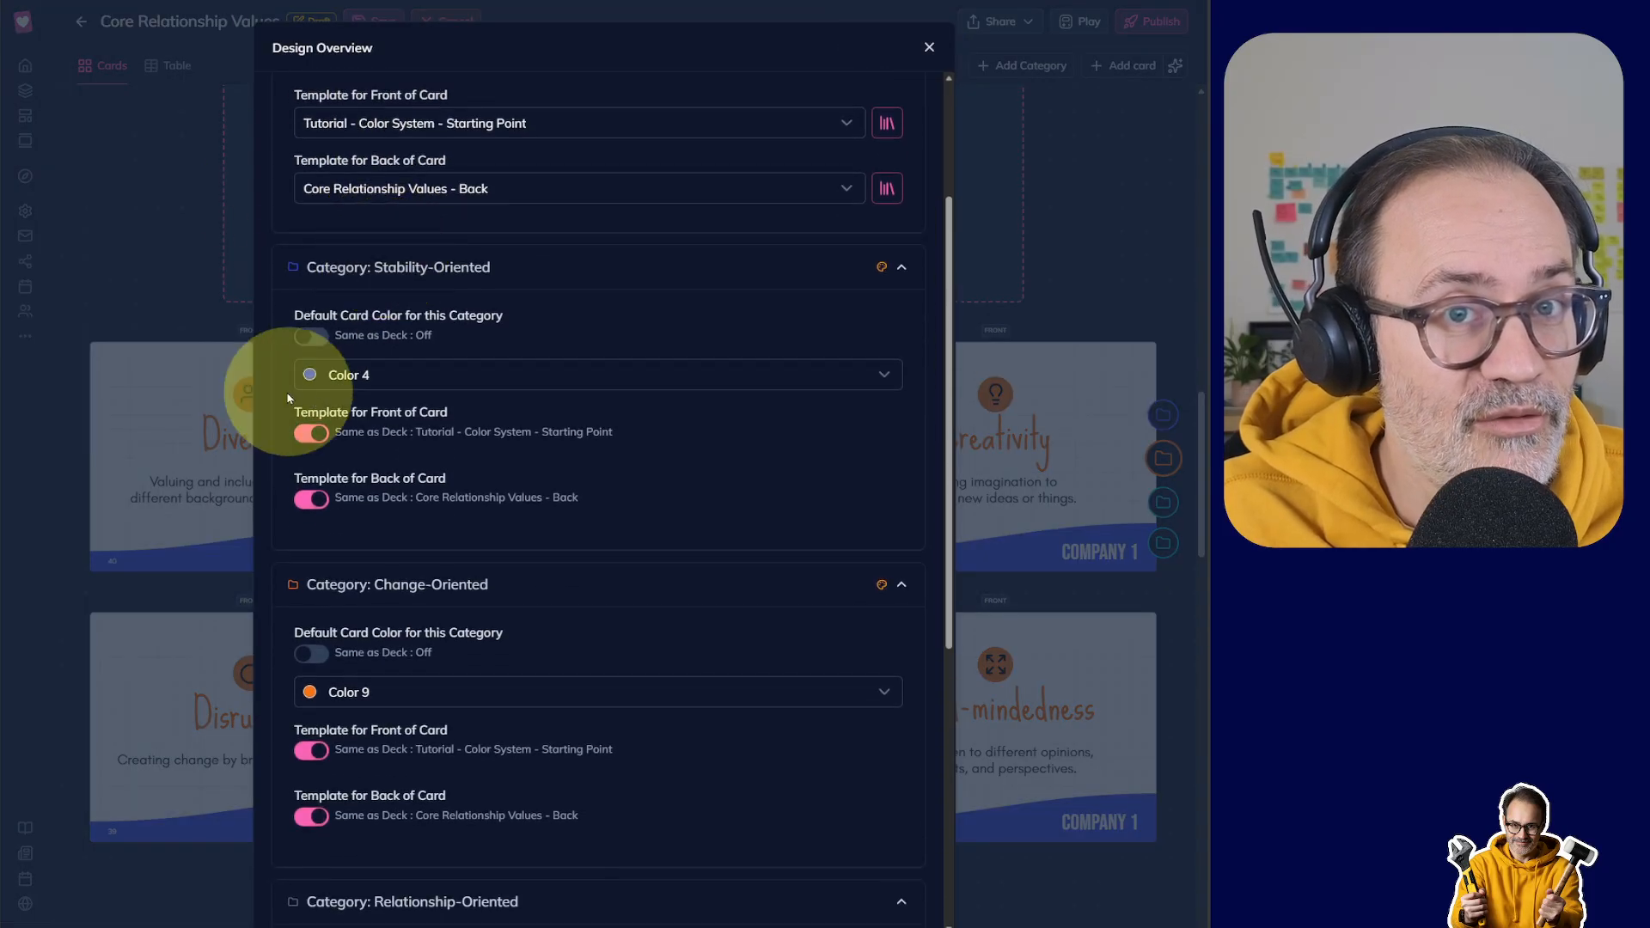
scroll(398, 379, down, 3)
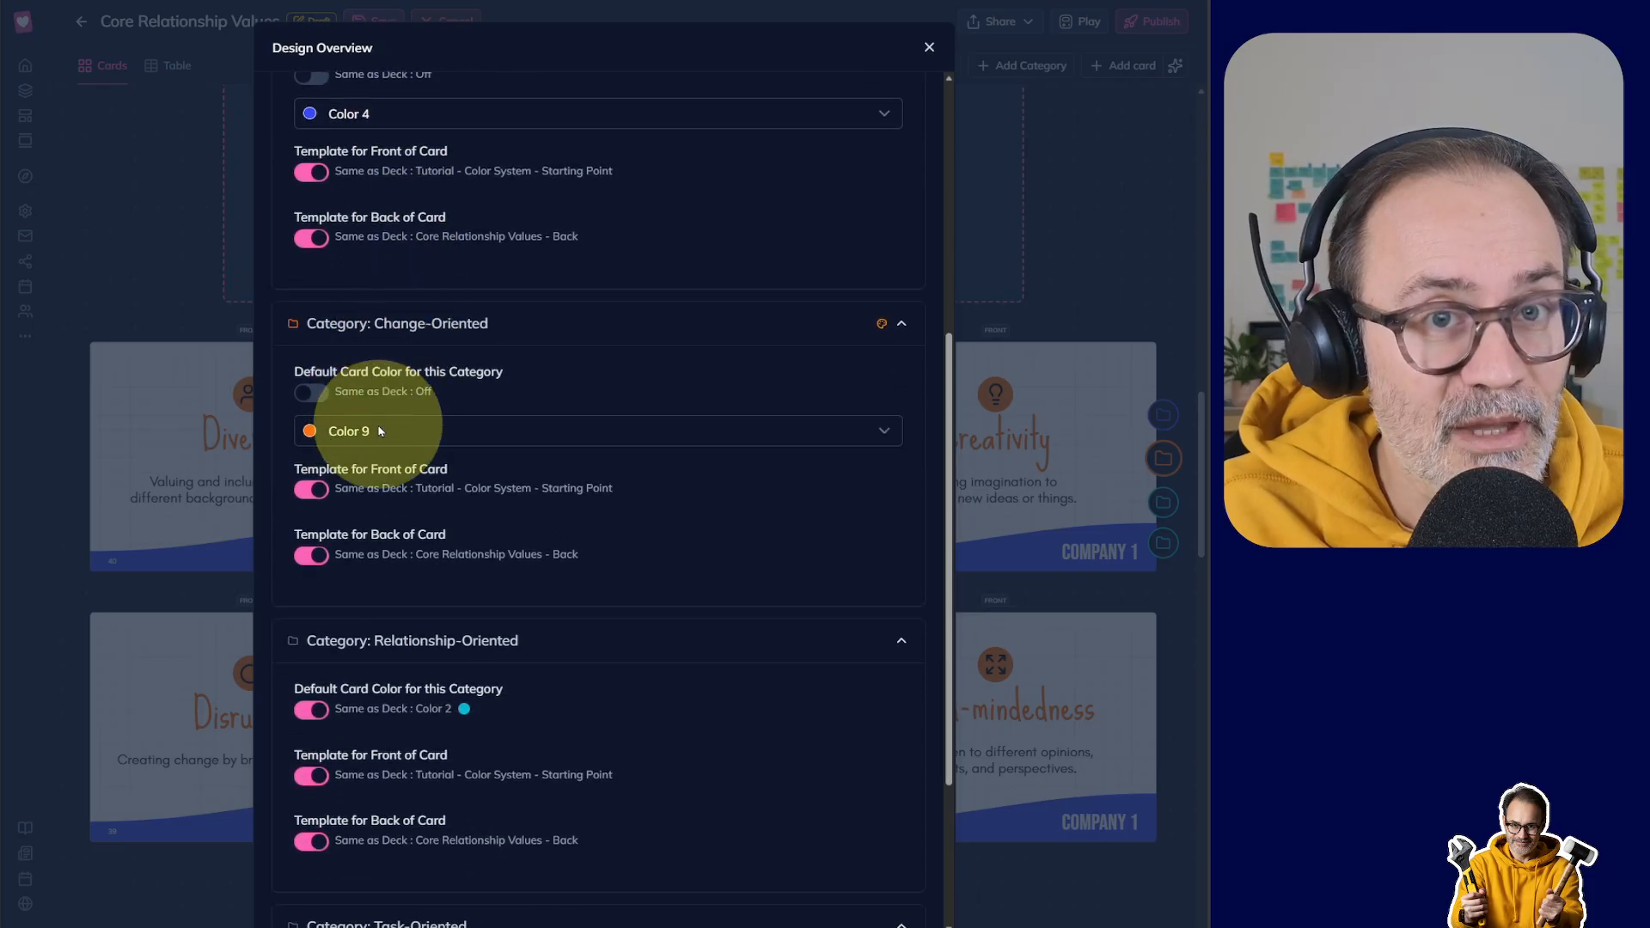
scroll(382, 432, down, 2)
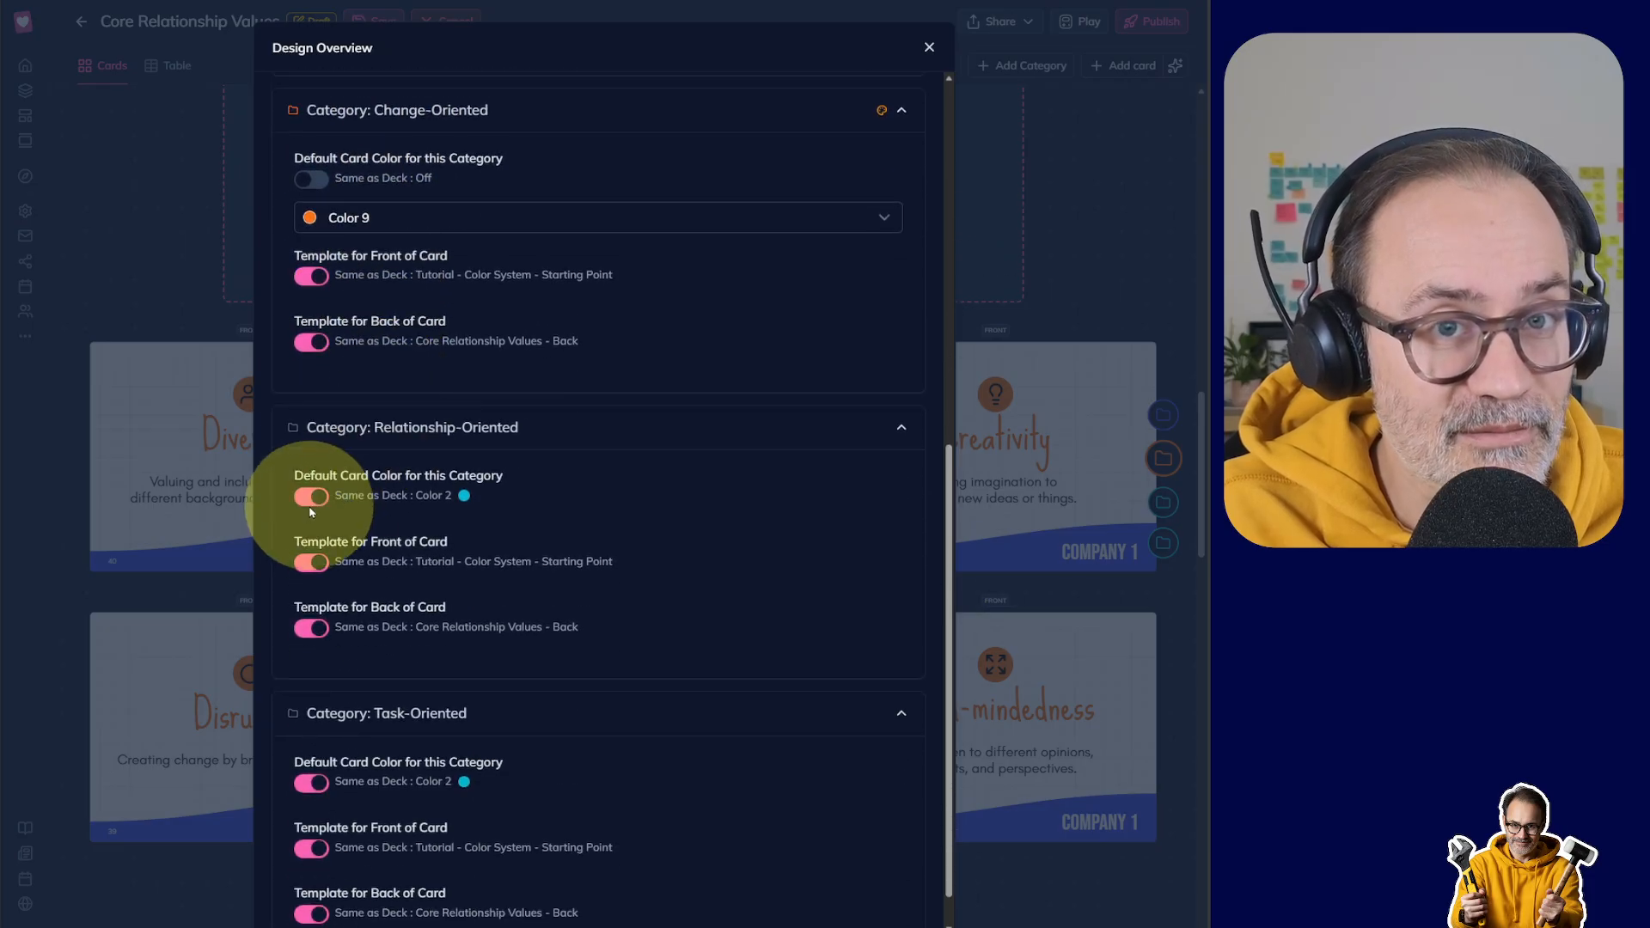
click(307, 499)
click(394, 535)
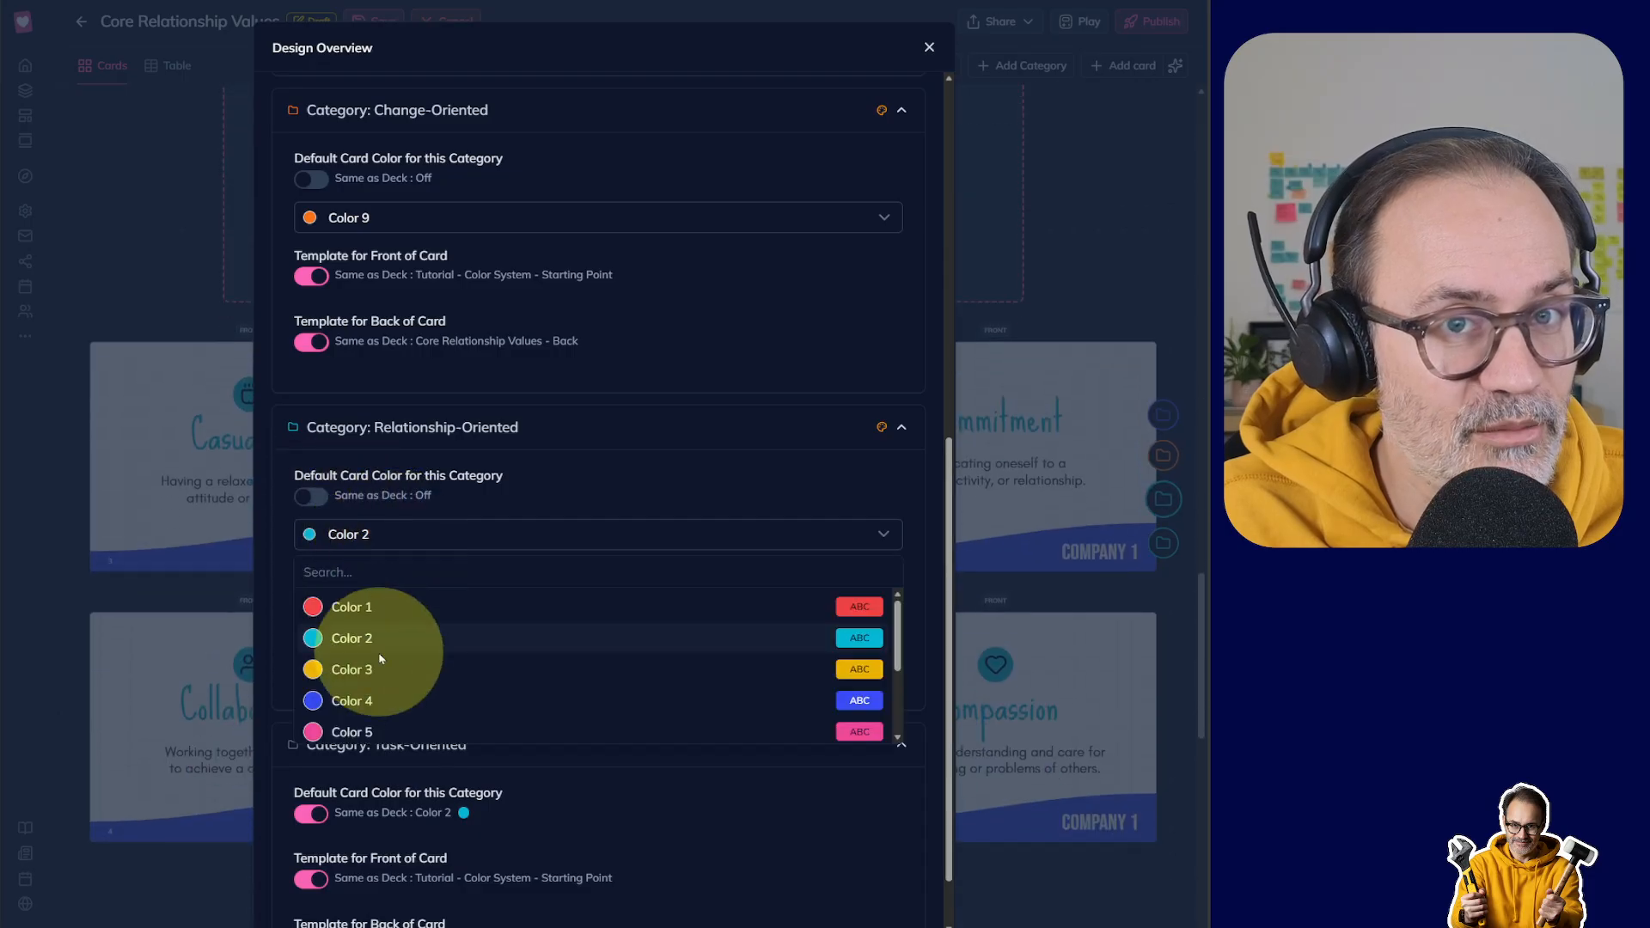
scroll(370, 659, down, 1)
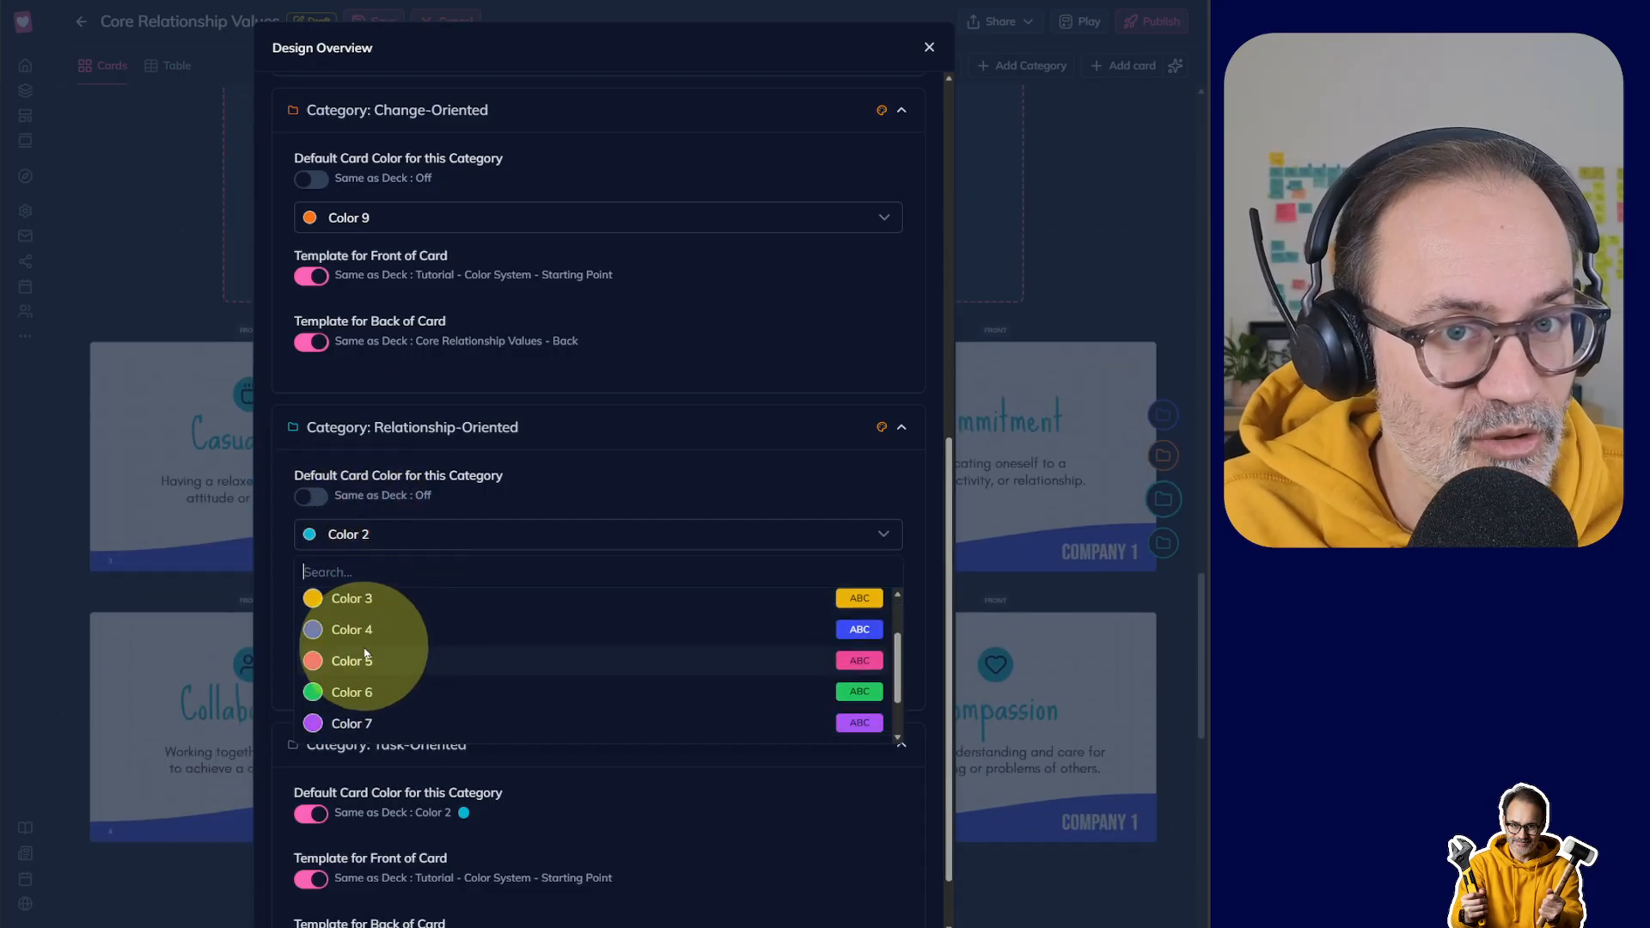
click(371, 662)
Step: Override the default card color for the Task-Oriented category with Color 7, then close the design overview
scroll(358, 671, down, 1)
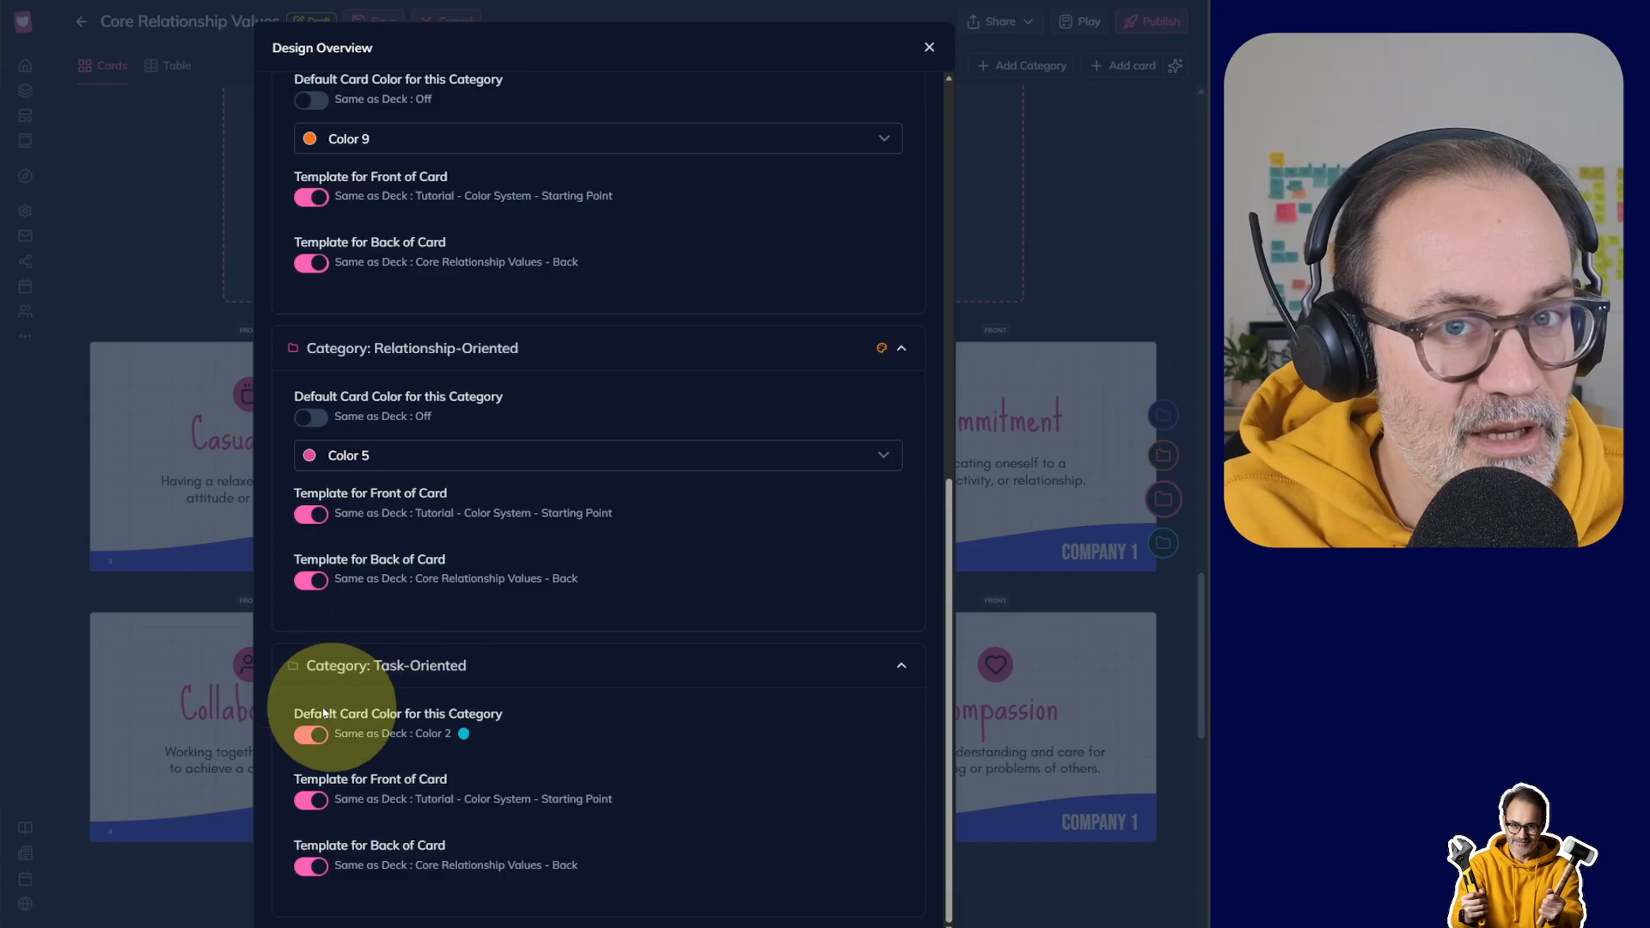
click(307, 734)
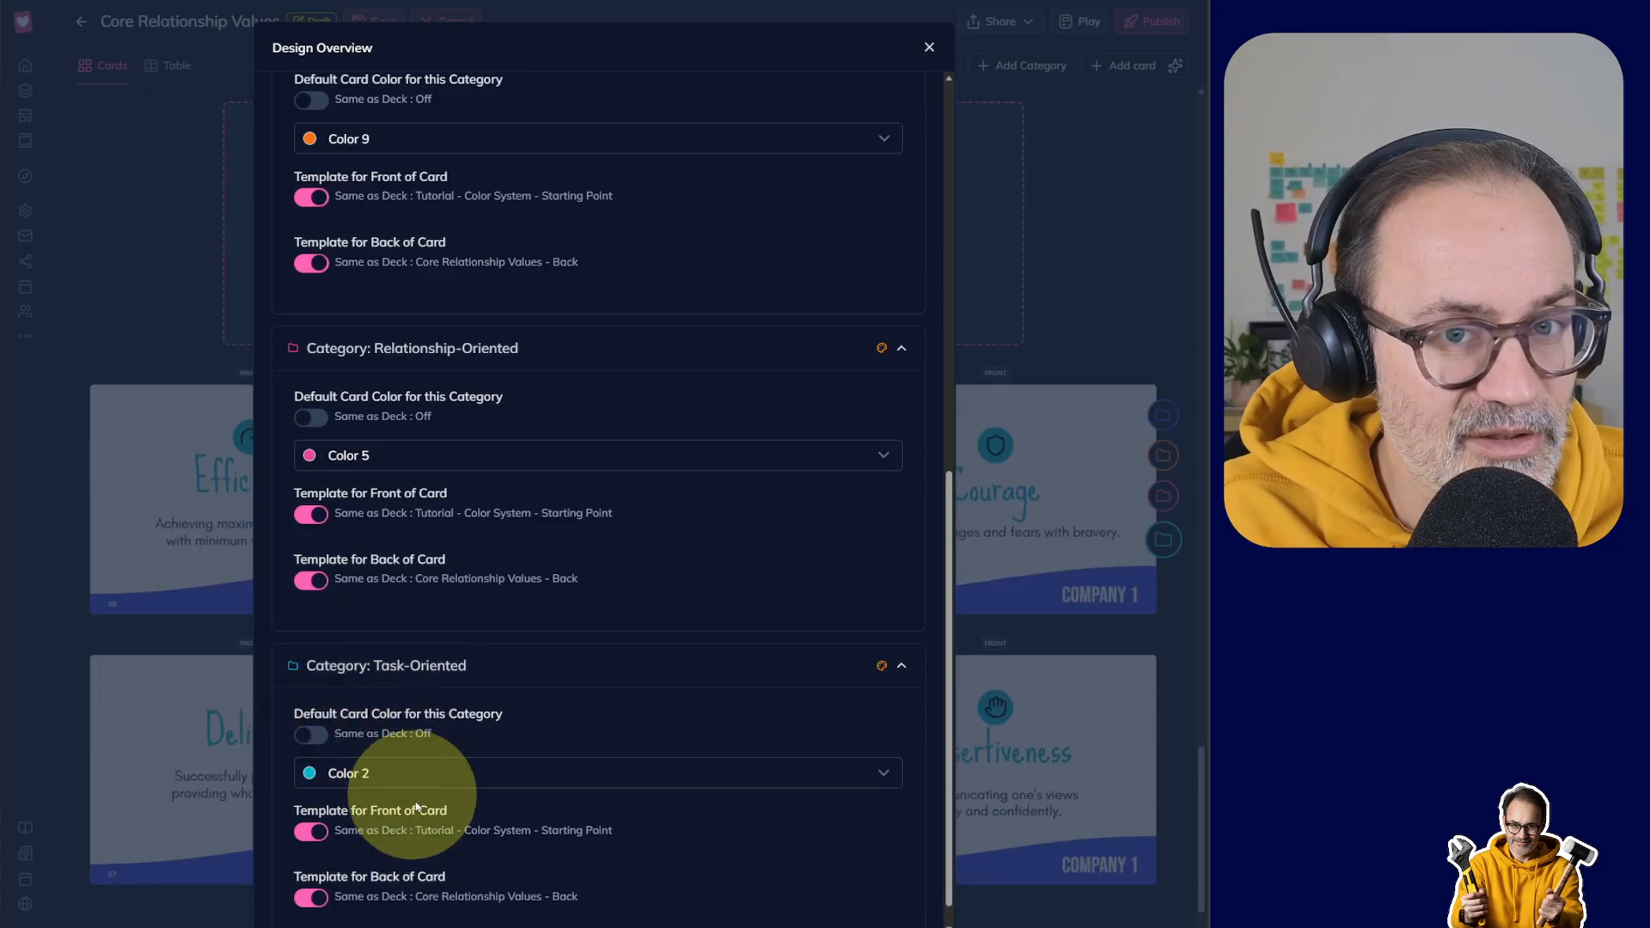
click(413, 784)
scroll(482, 674, down, 2)
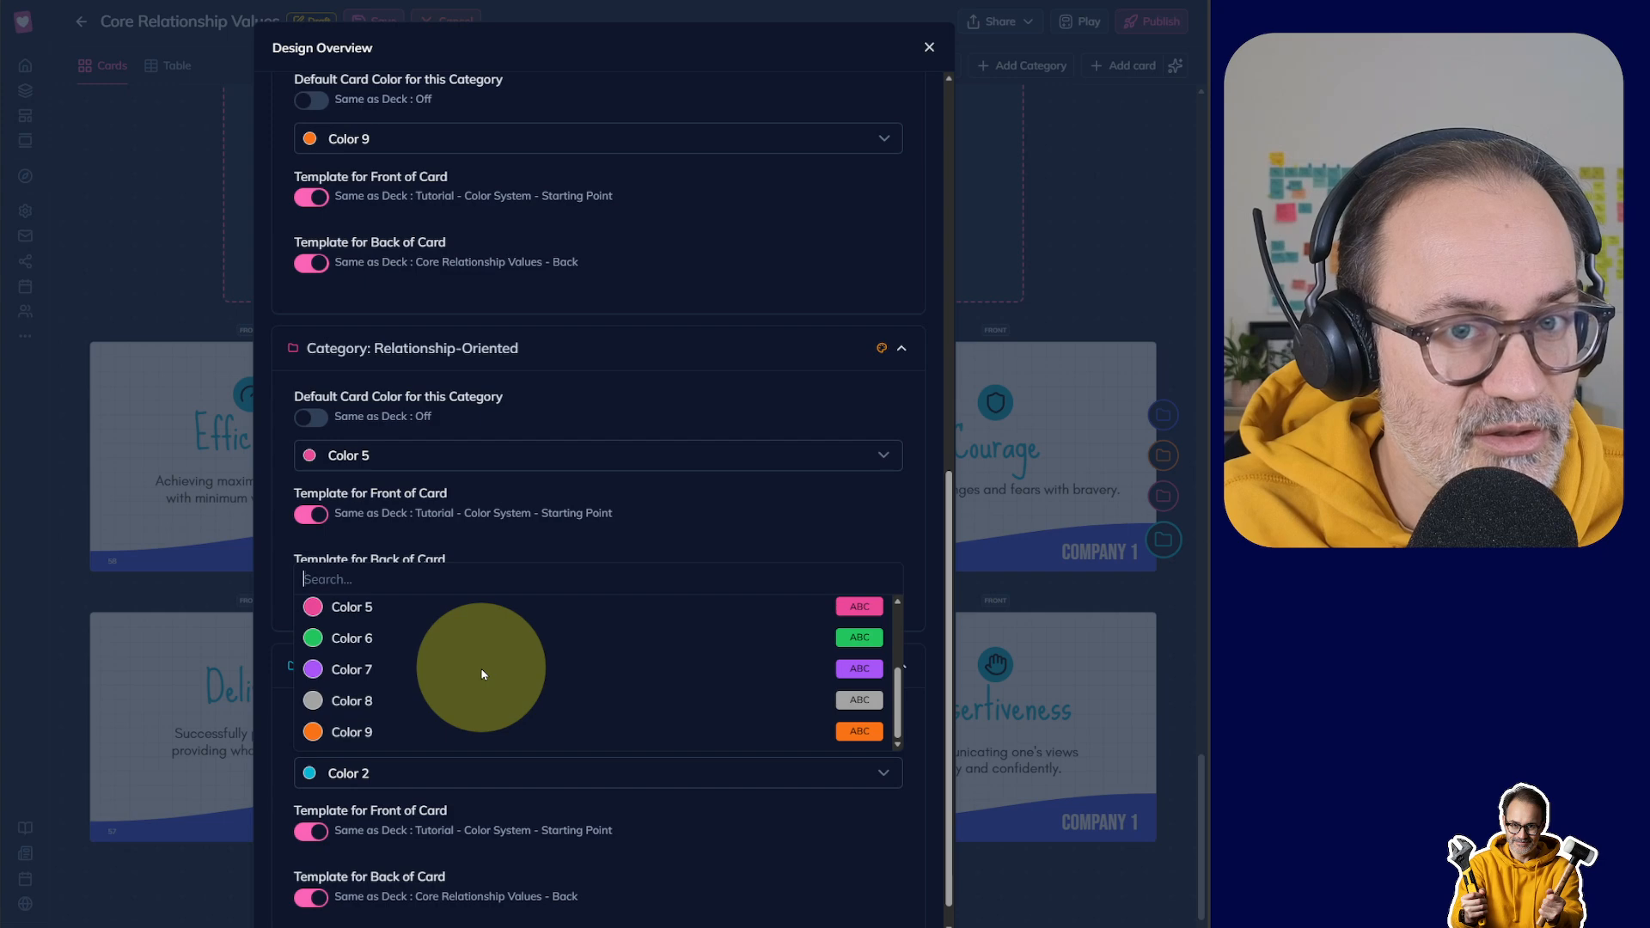
click(355, 670)
click(66, 600)
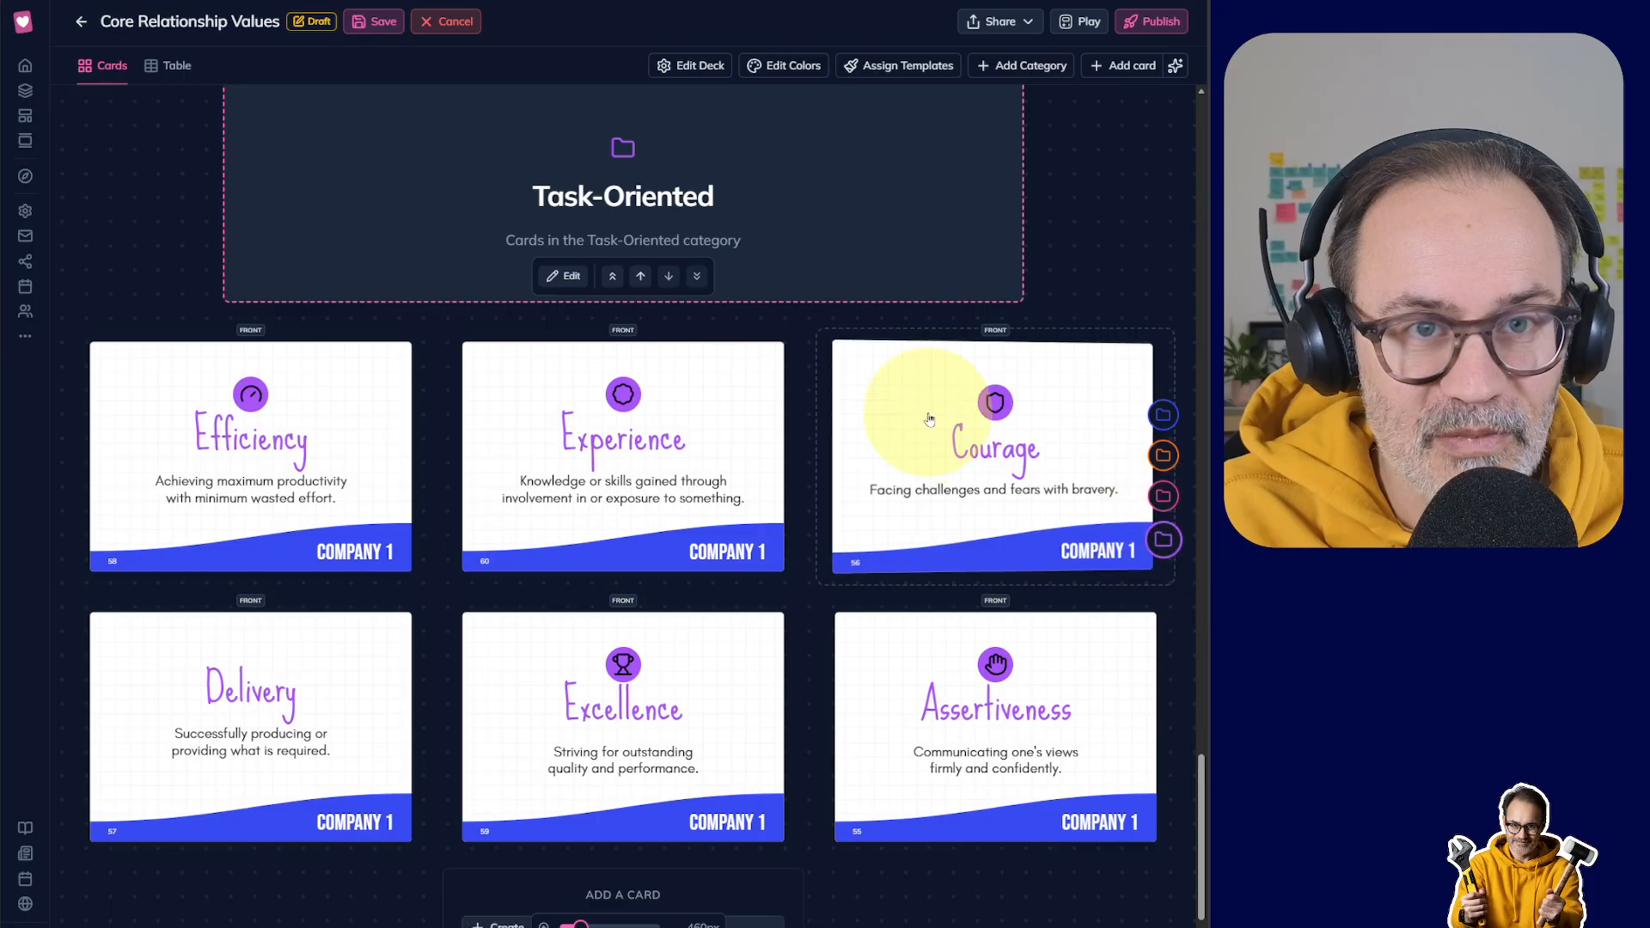
Step: Check the recolored cards in the Relationship-Oriented, Change-Oriented and Stability-Oriented categories
click(1163, 499)
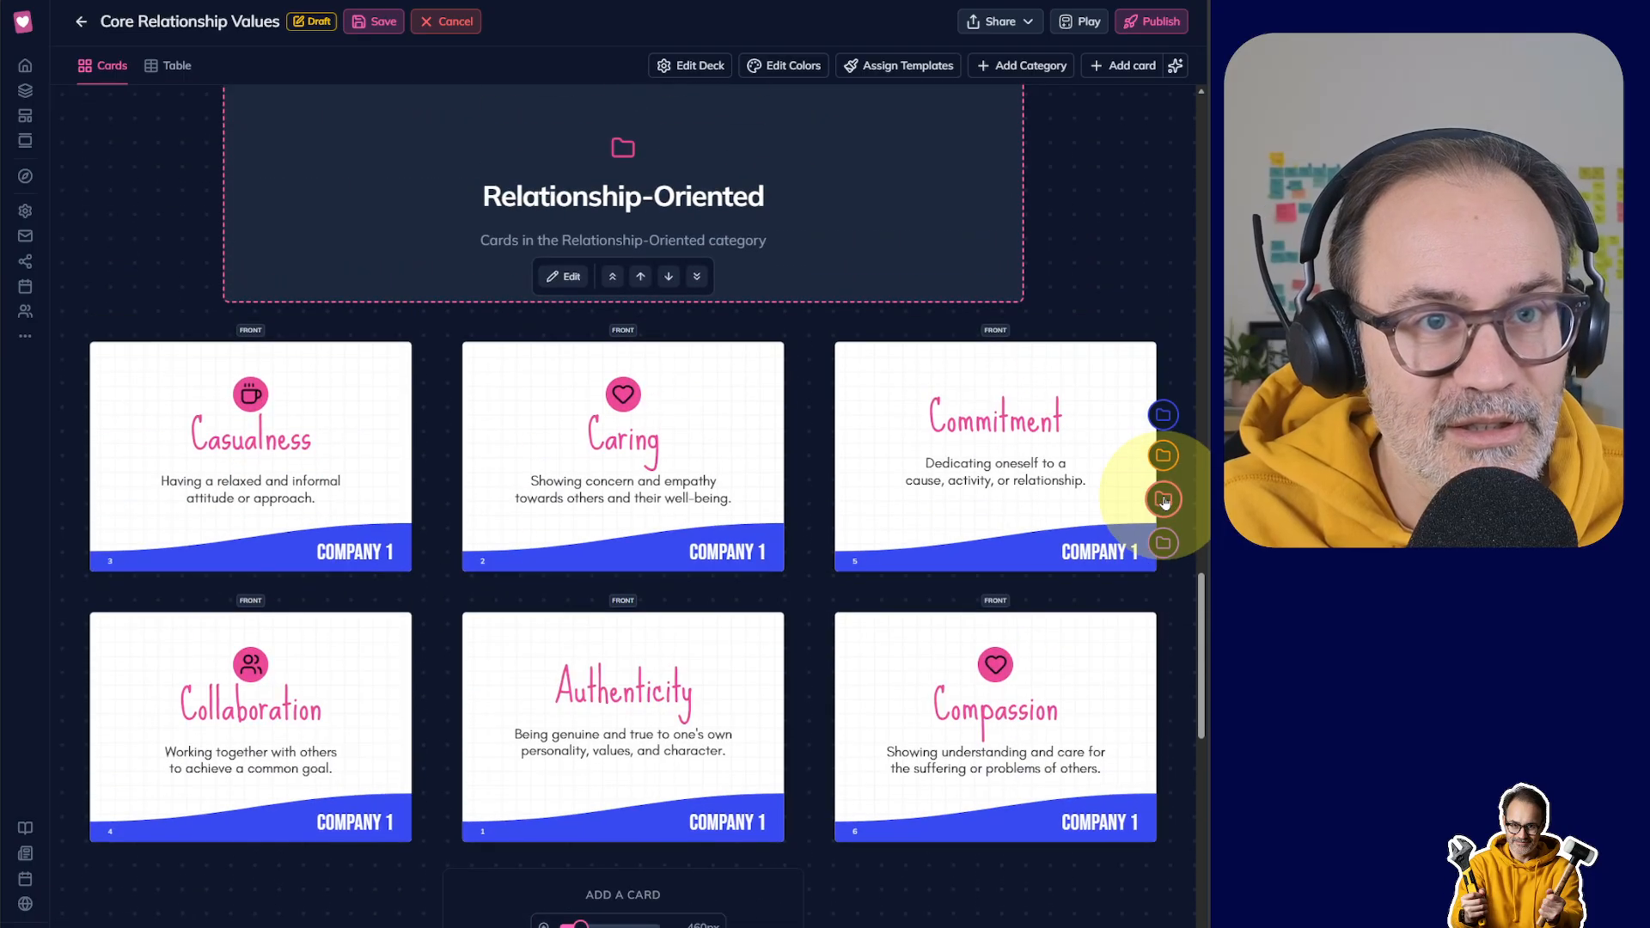
click(1161, 457)
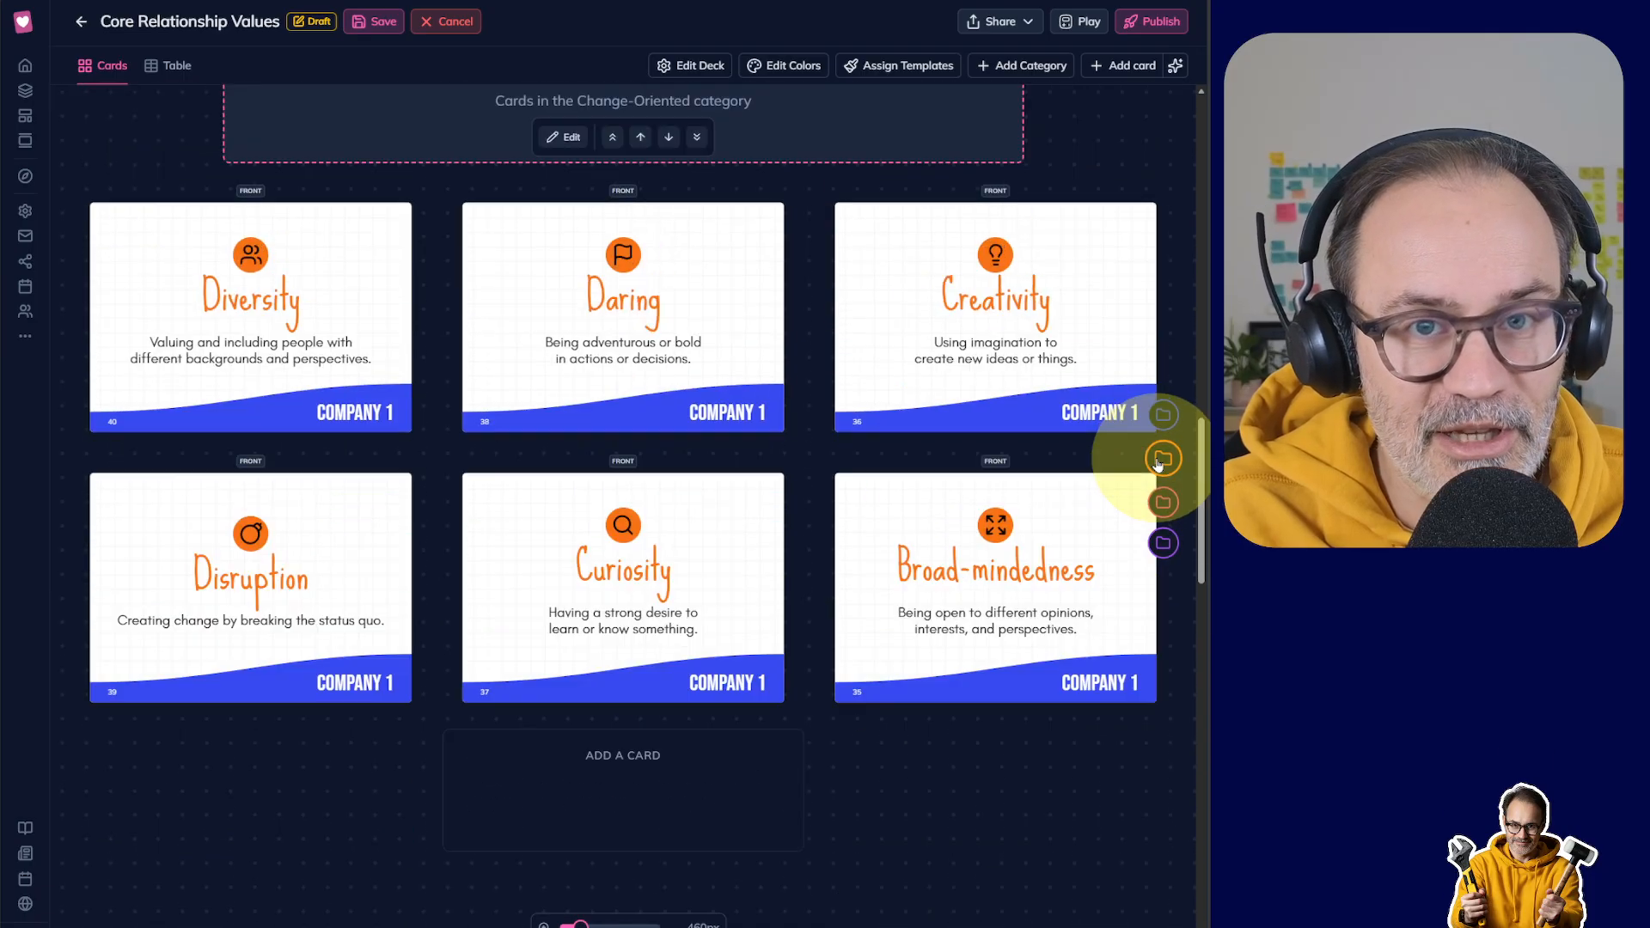
click(1162, 417)
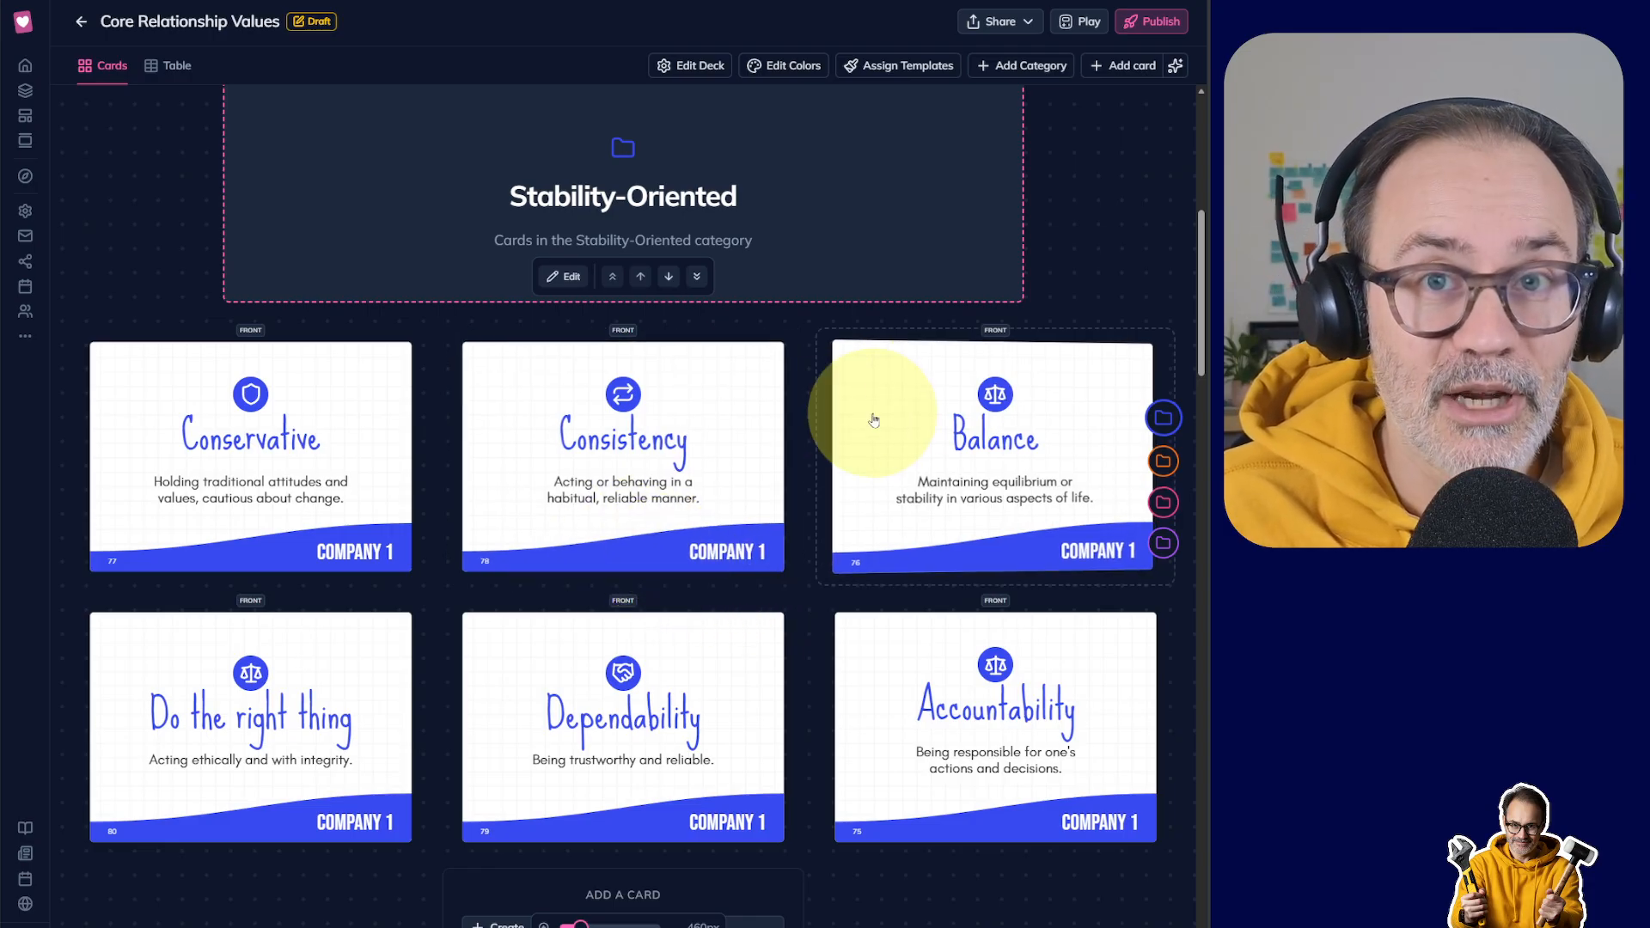
Step: Switch the deck to the AI Tinkerers Cards 2 color palette and set its copyright information to AI Tinkerers
click(788, 71)
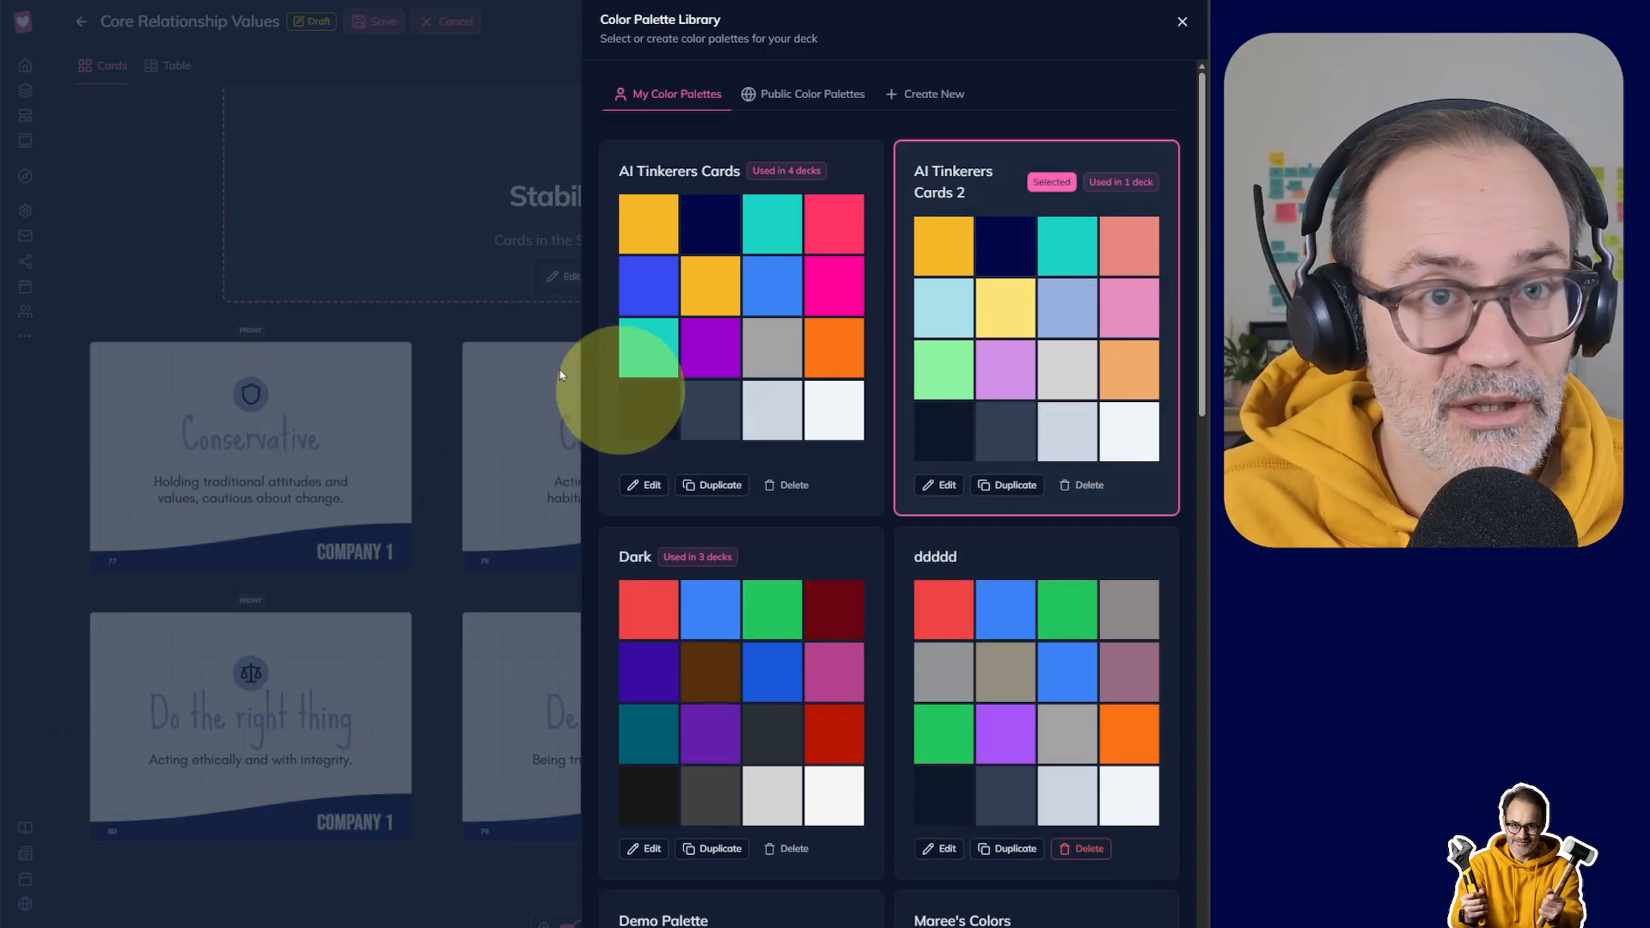
click(81, 242)
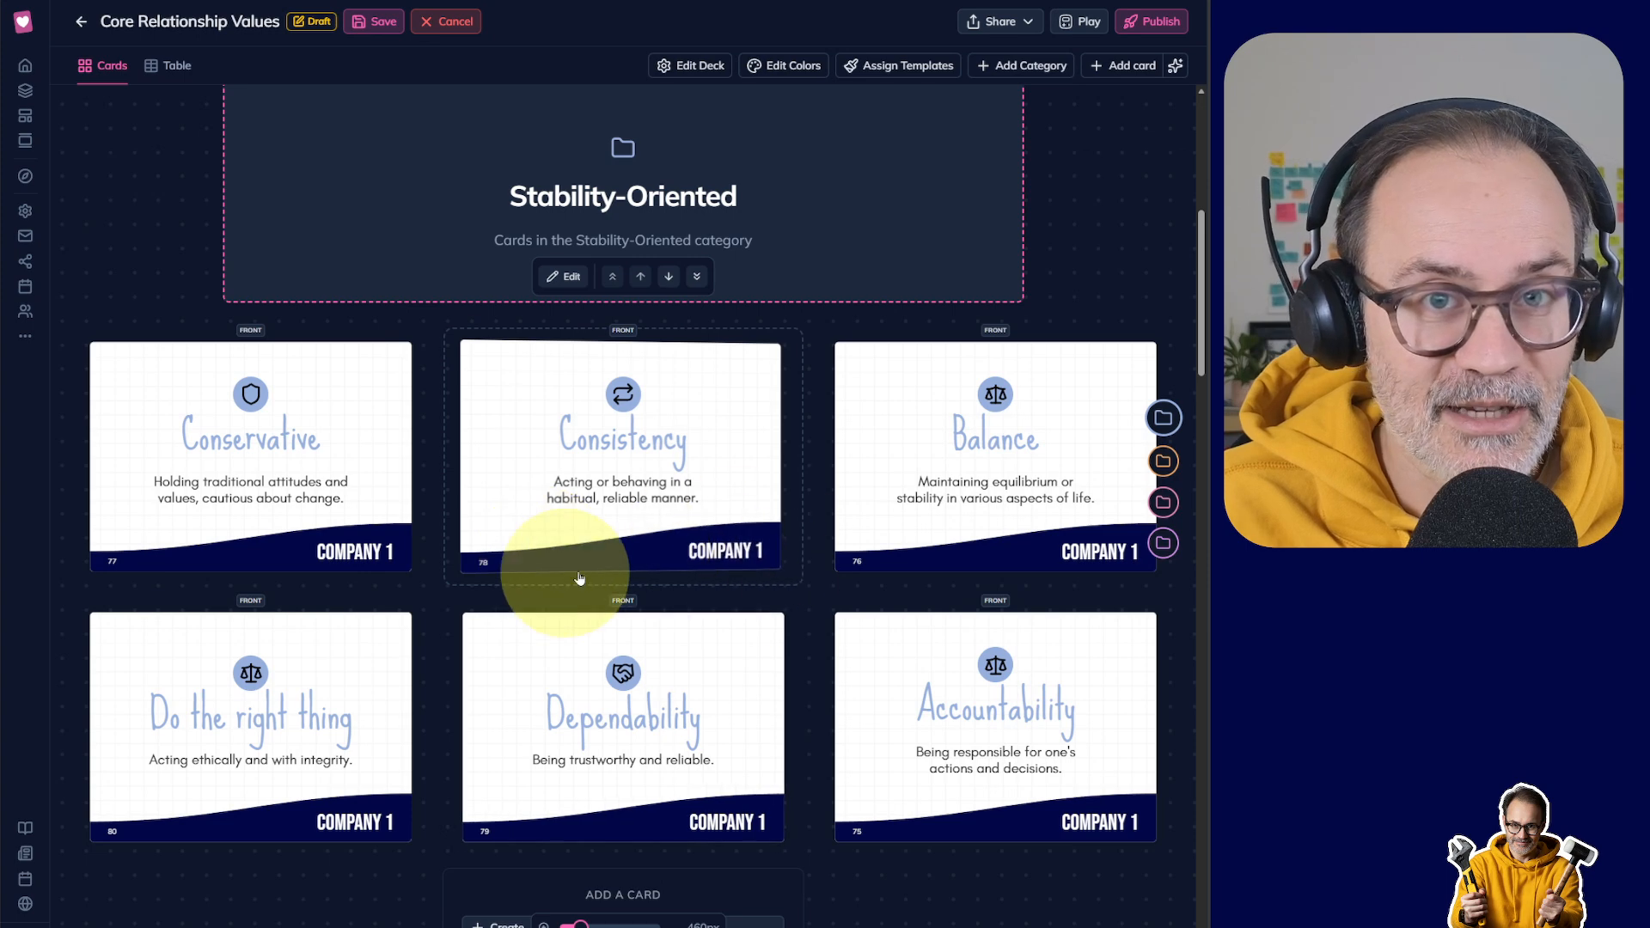
click(701, 69)
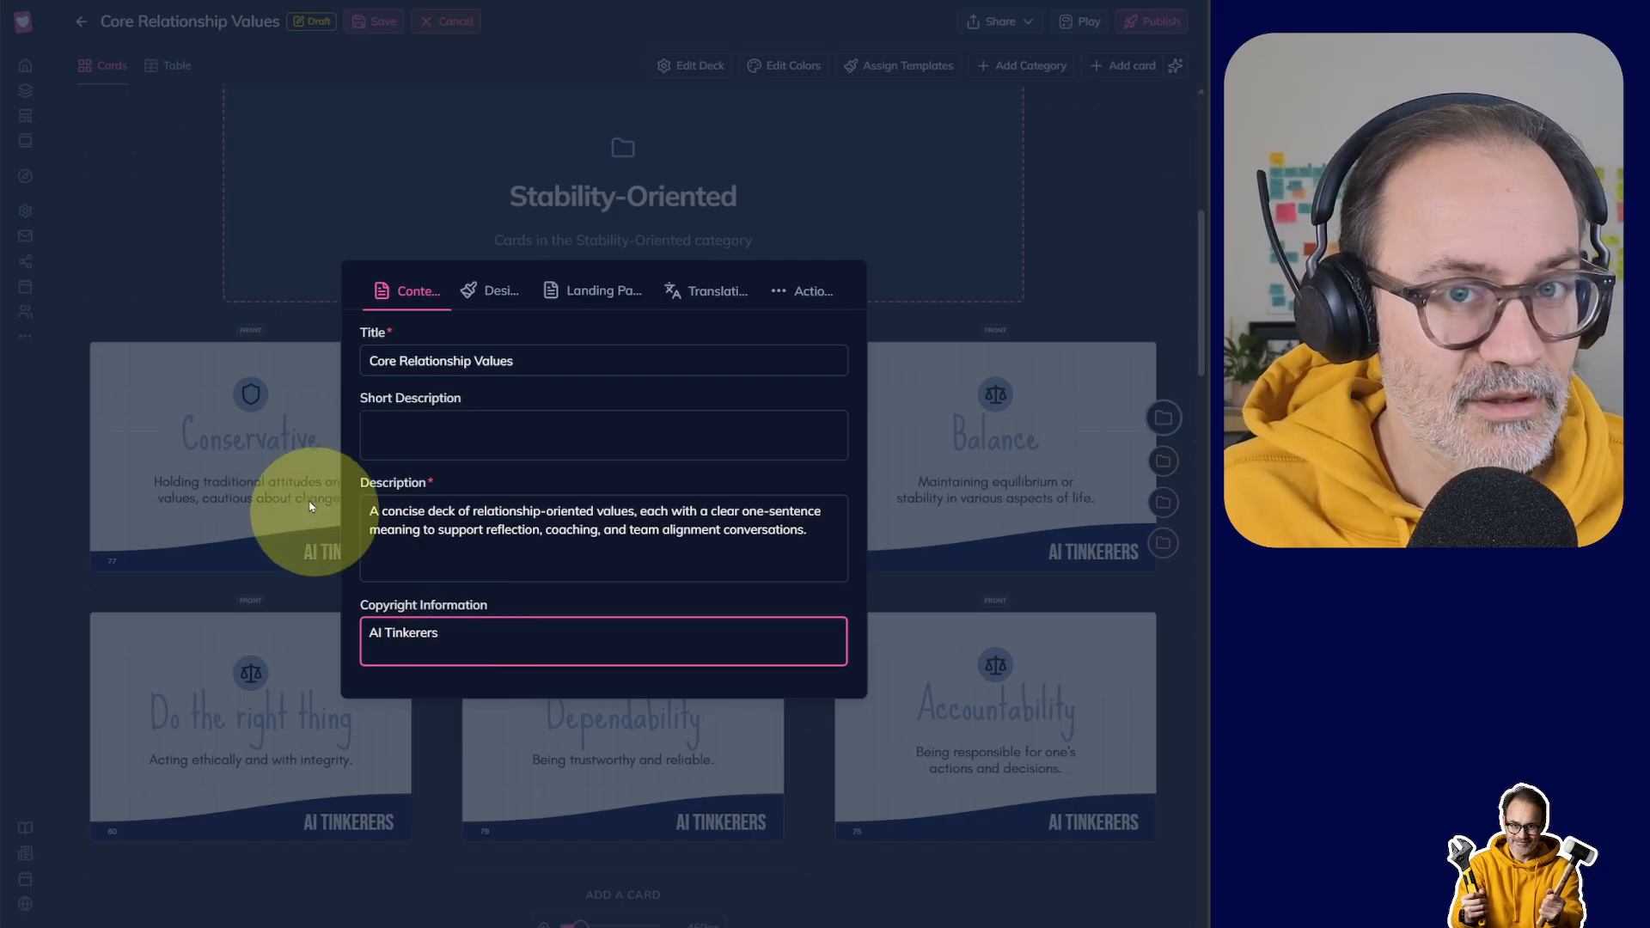
click(221, 368)
Step: Review the rebranded cards in the Stability-Oriented, Change-Oriented and Relationship-Oriented categories
scroll(907, 647, down, 2)
scroll(908, 647, down, 2)
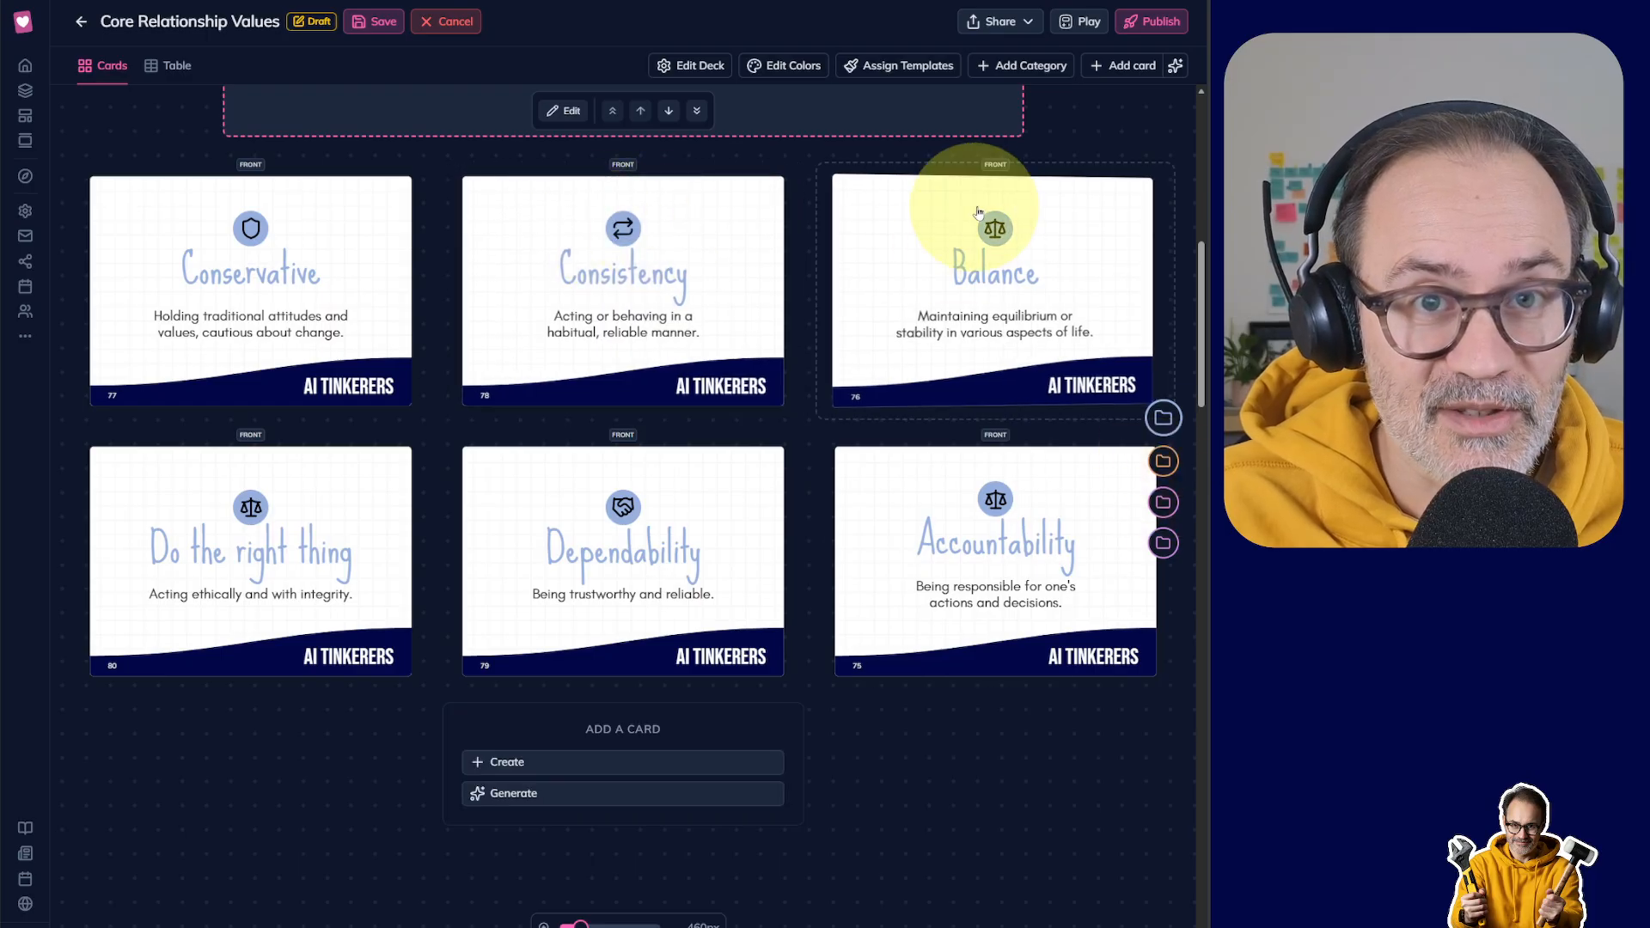
click(1165, 462)
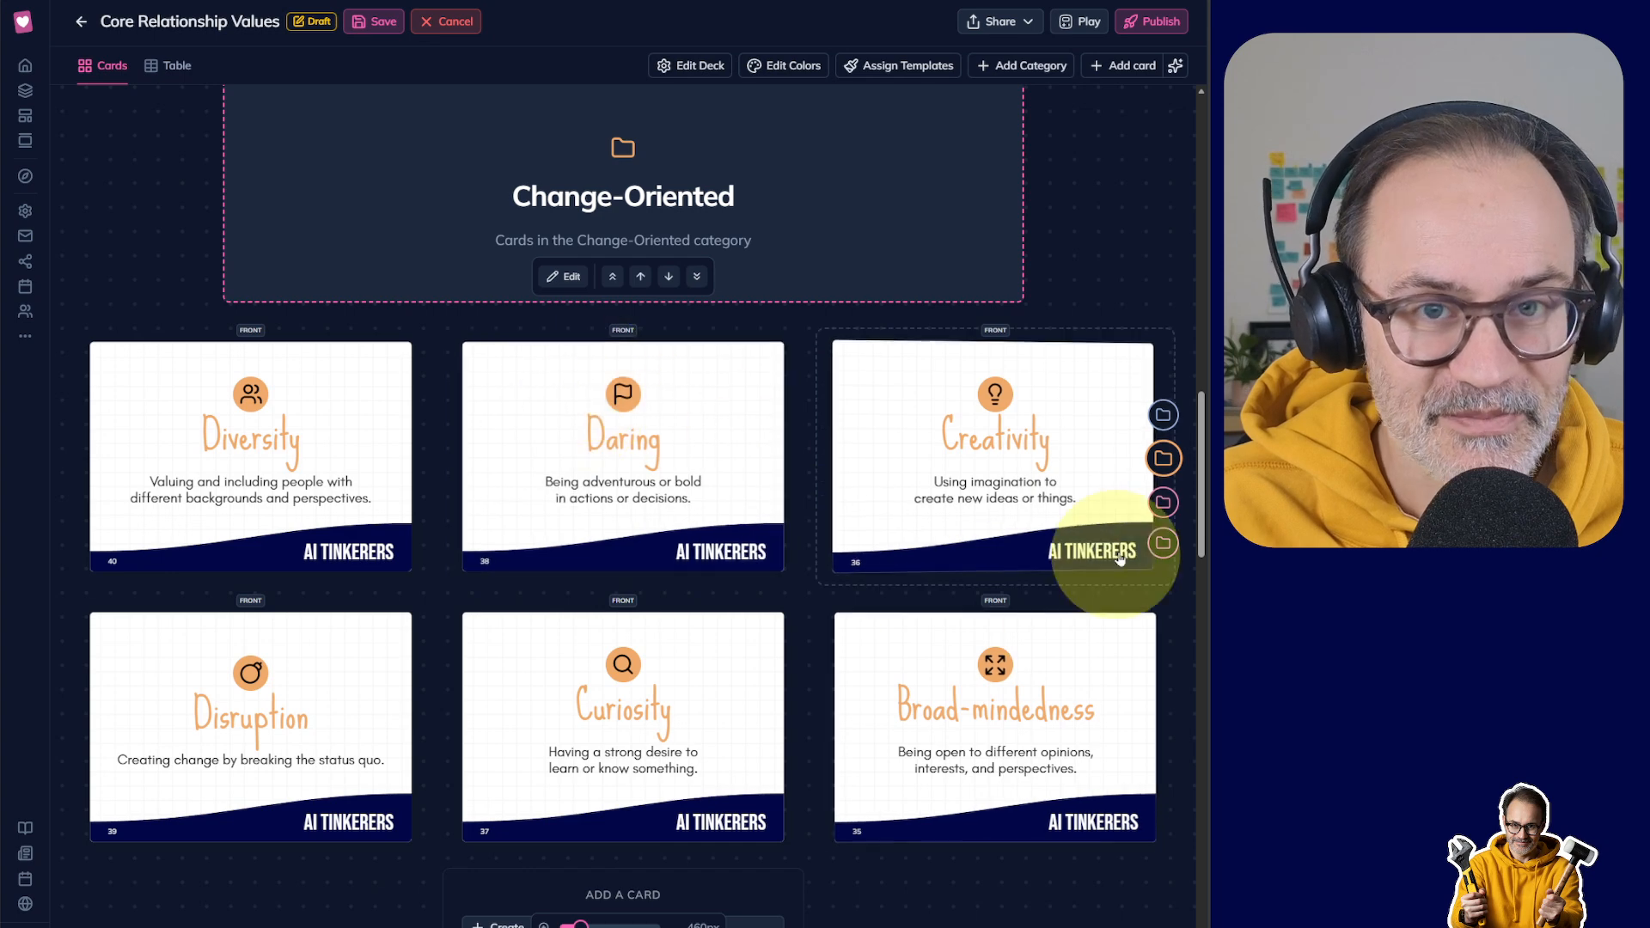
click(1165, 501)
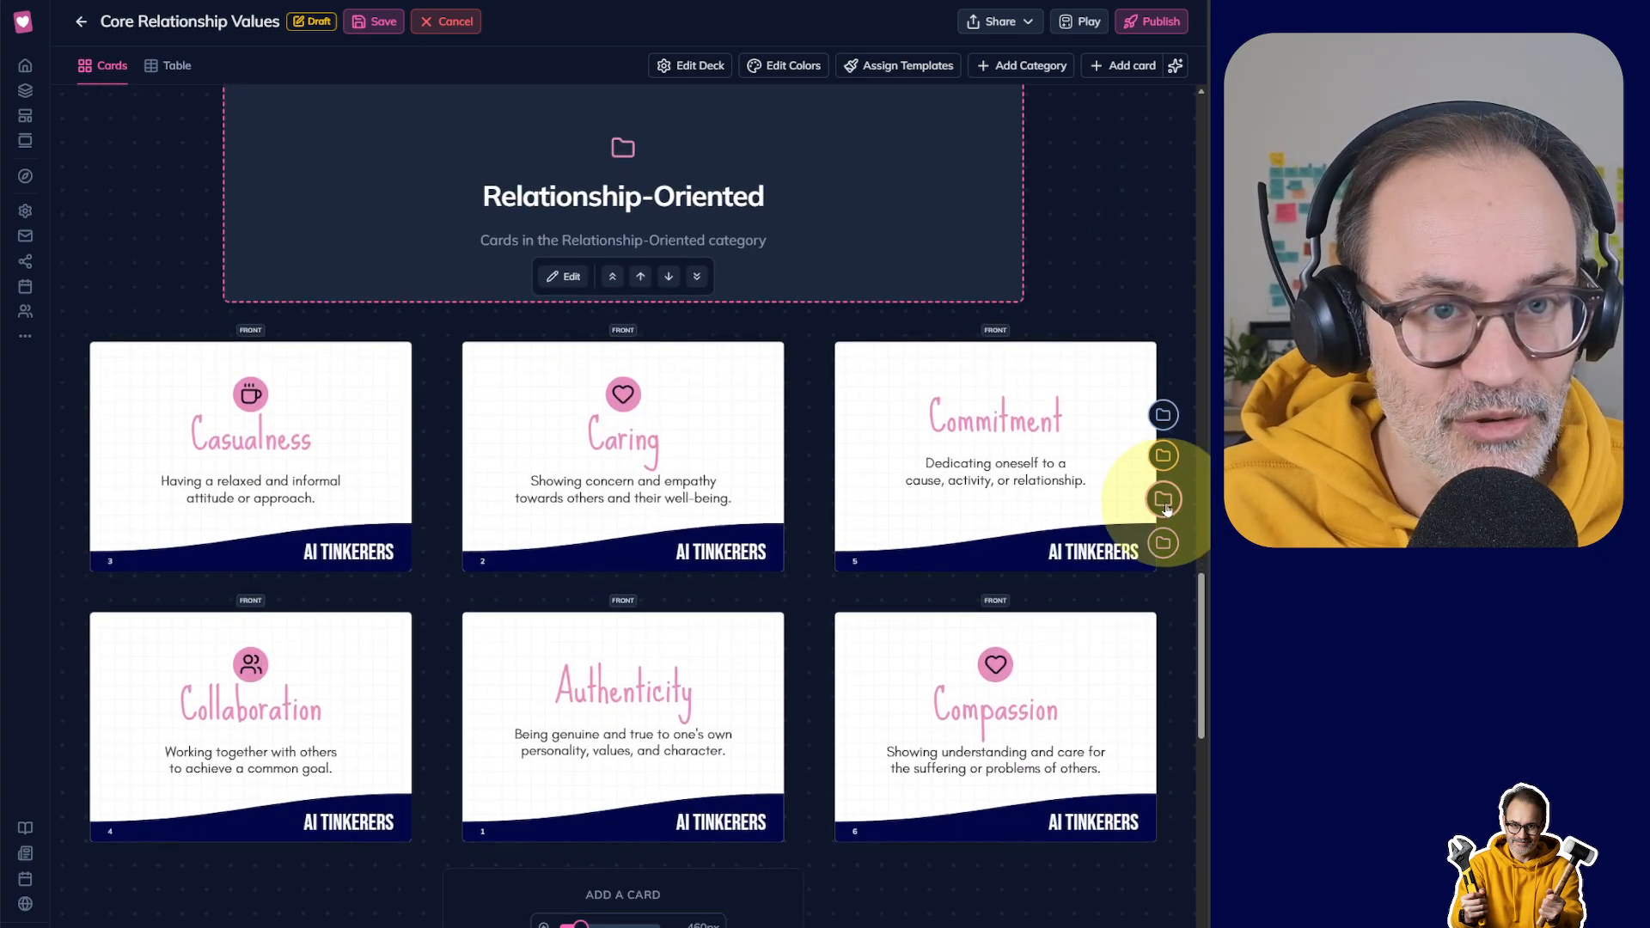
Step: Switch the deck to the Dark color palette and check the Conservative card in the Stability-Oriented category
click(1164, 416)
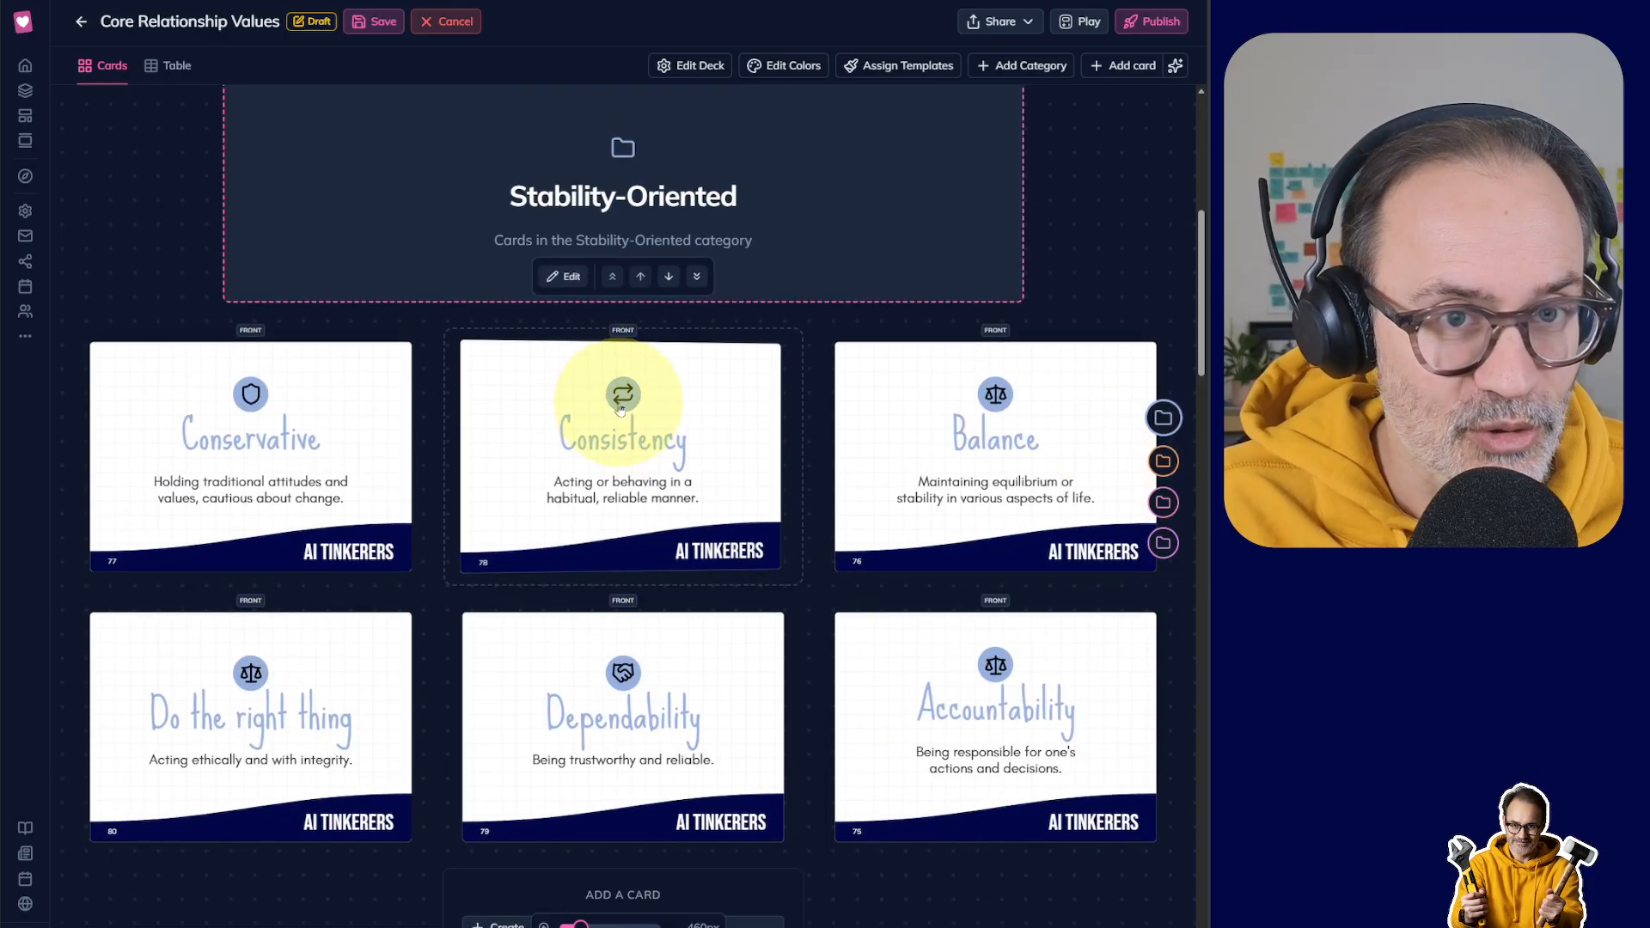
drag(580, 926, 606, 926)
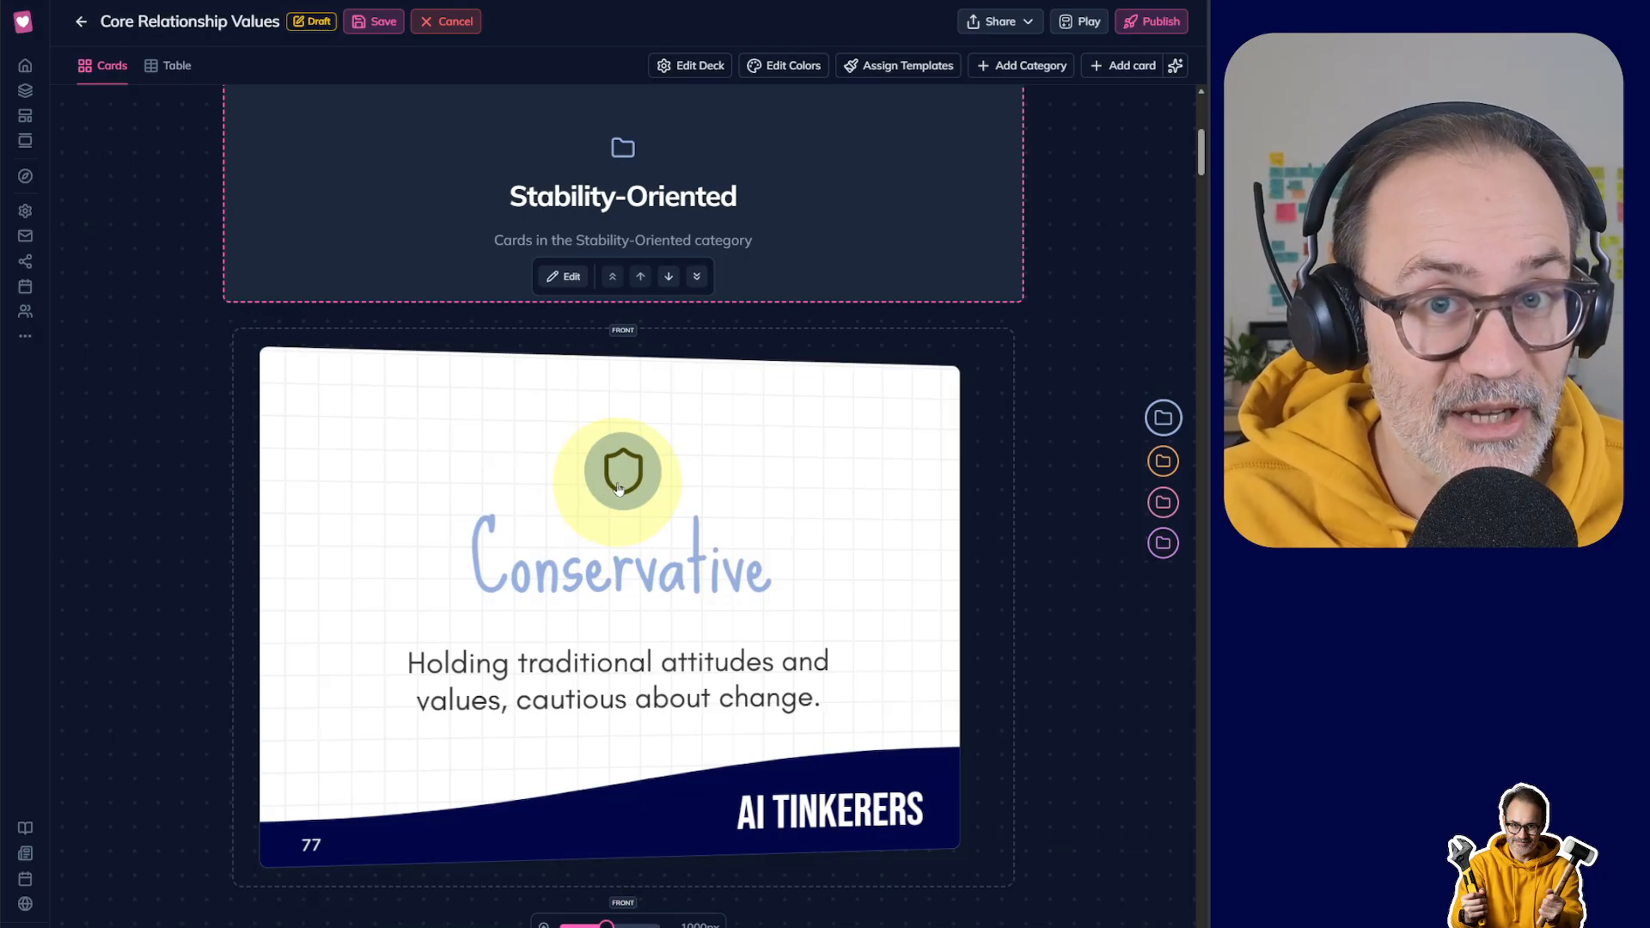
click(781, 69)
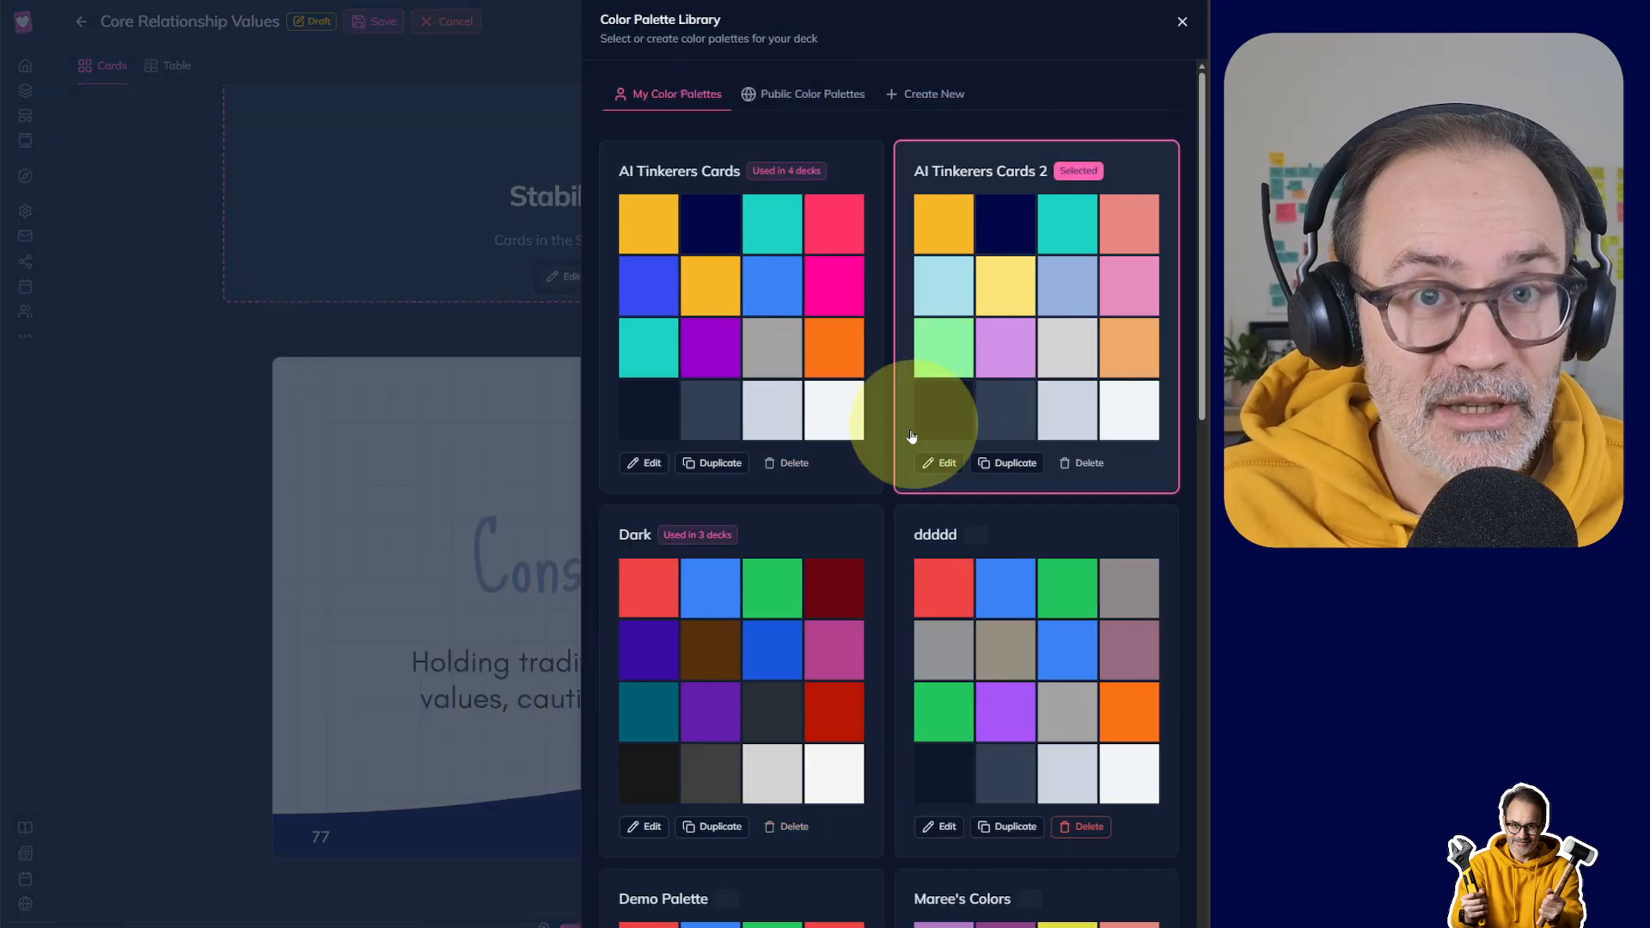
click(727, 636)
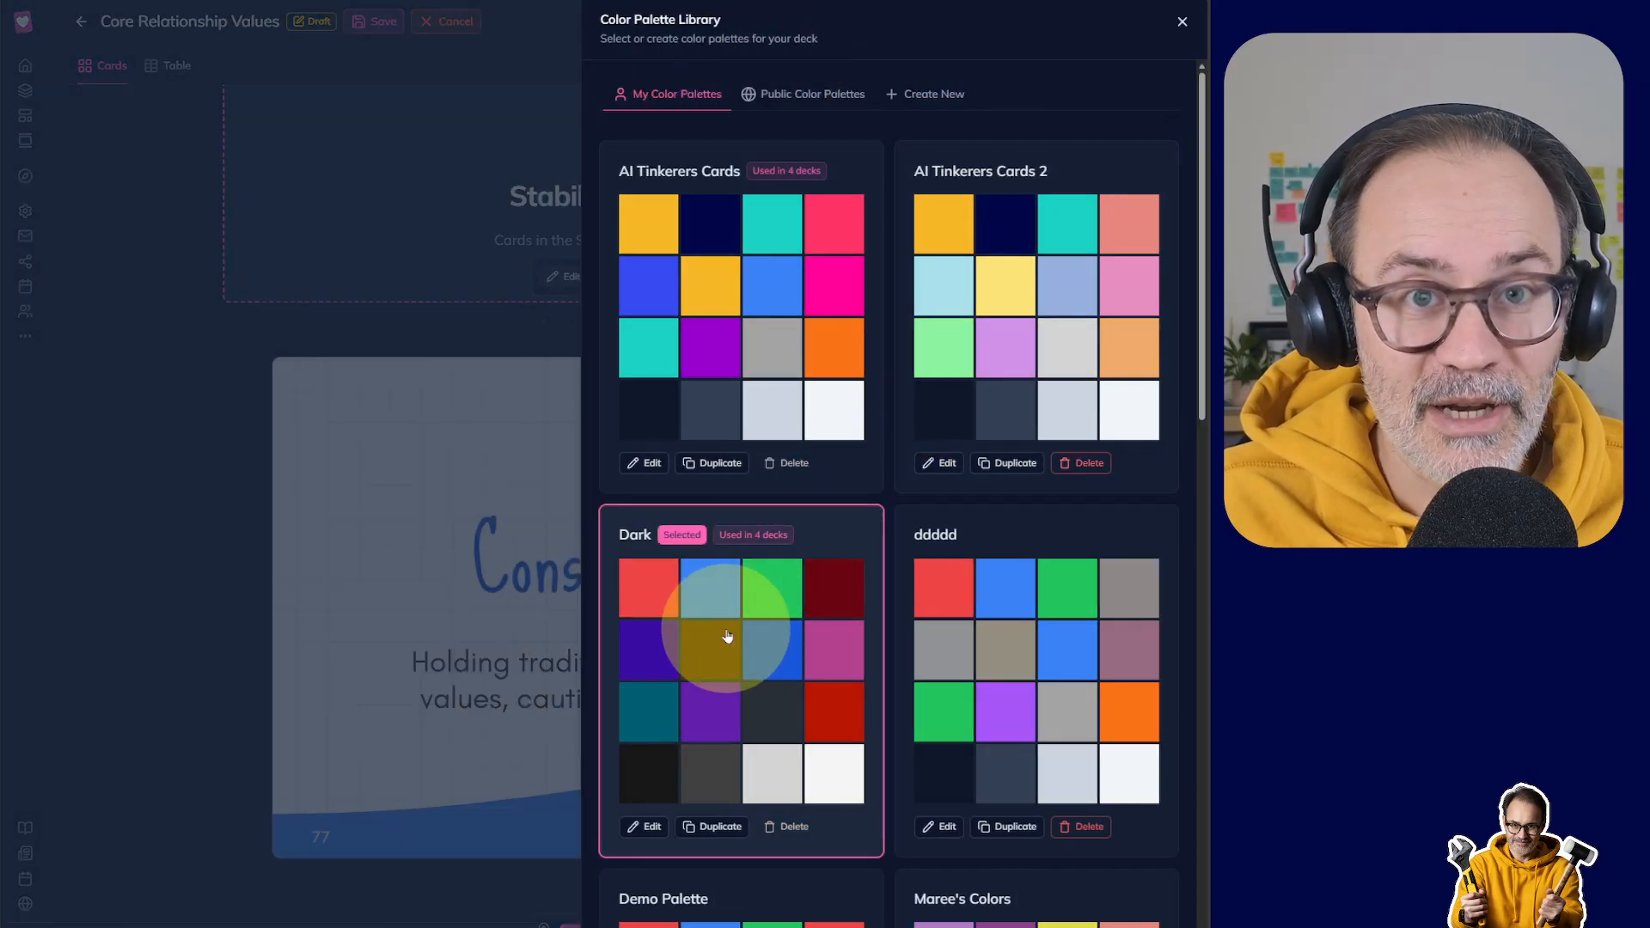
click(329, 561)
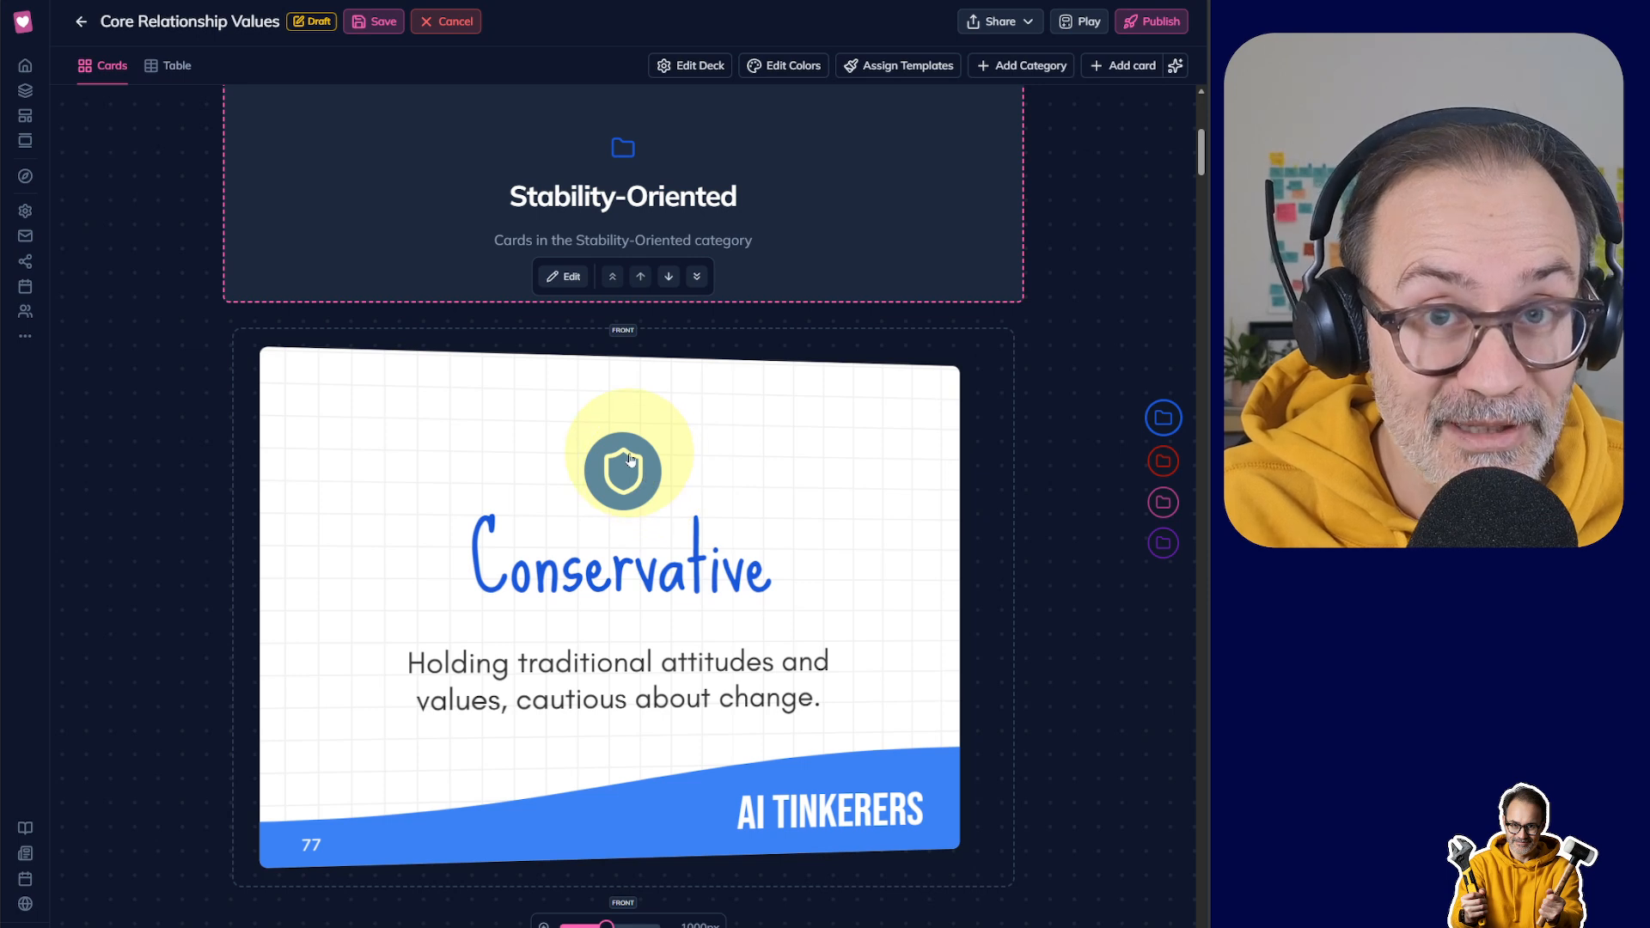
scroll(619, 487, down, 1)
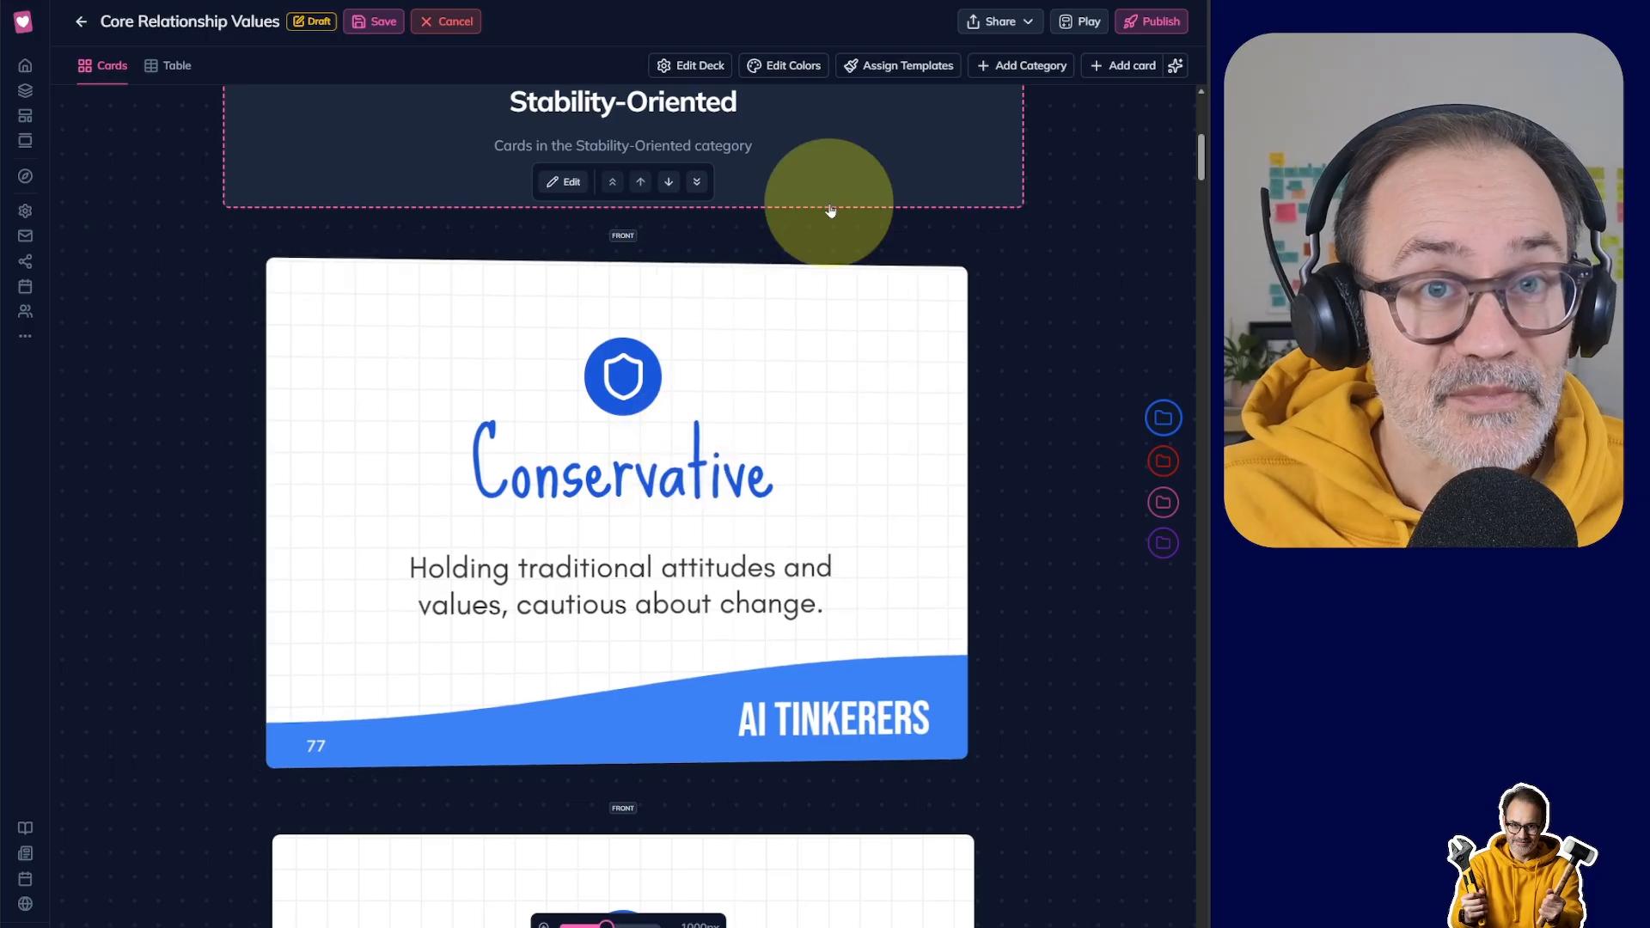
Step: Switch the deck's color palette to Stormz
click(786, 67)
scroll(904, 505, down, 15)
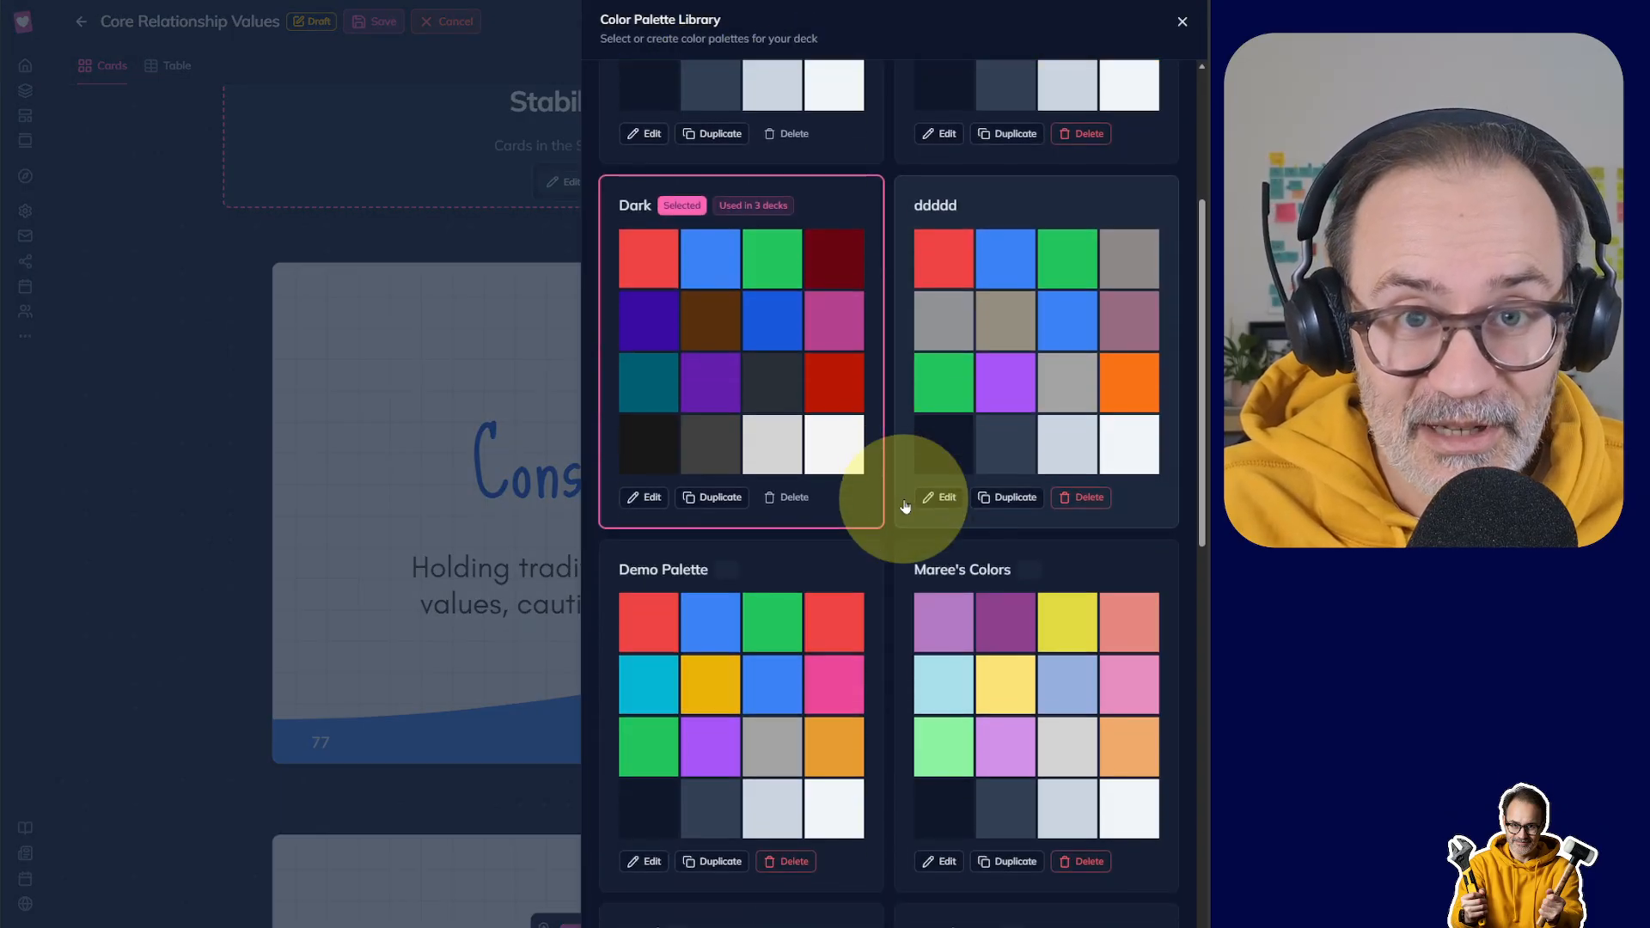
click(961, 503)
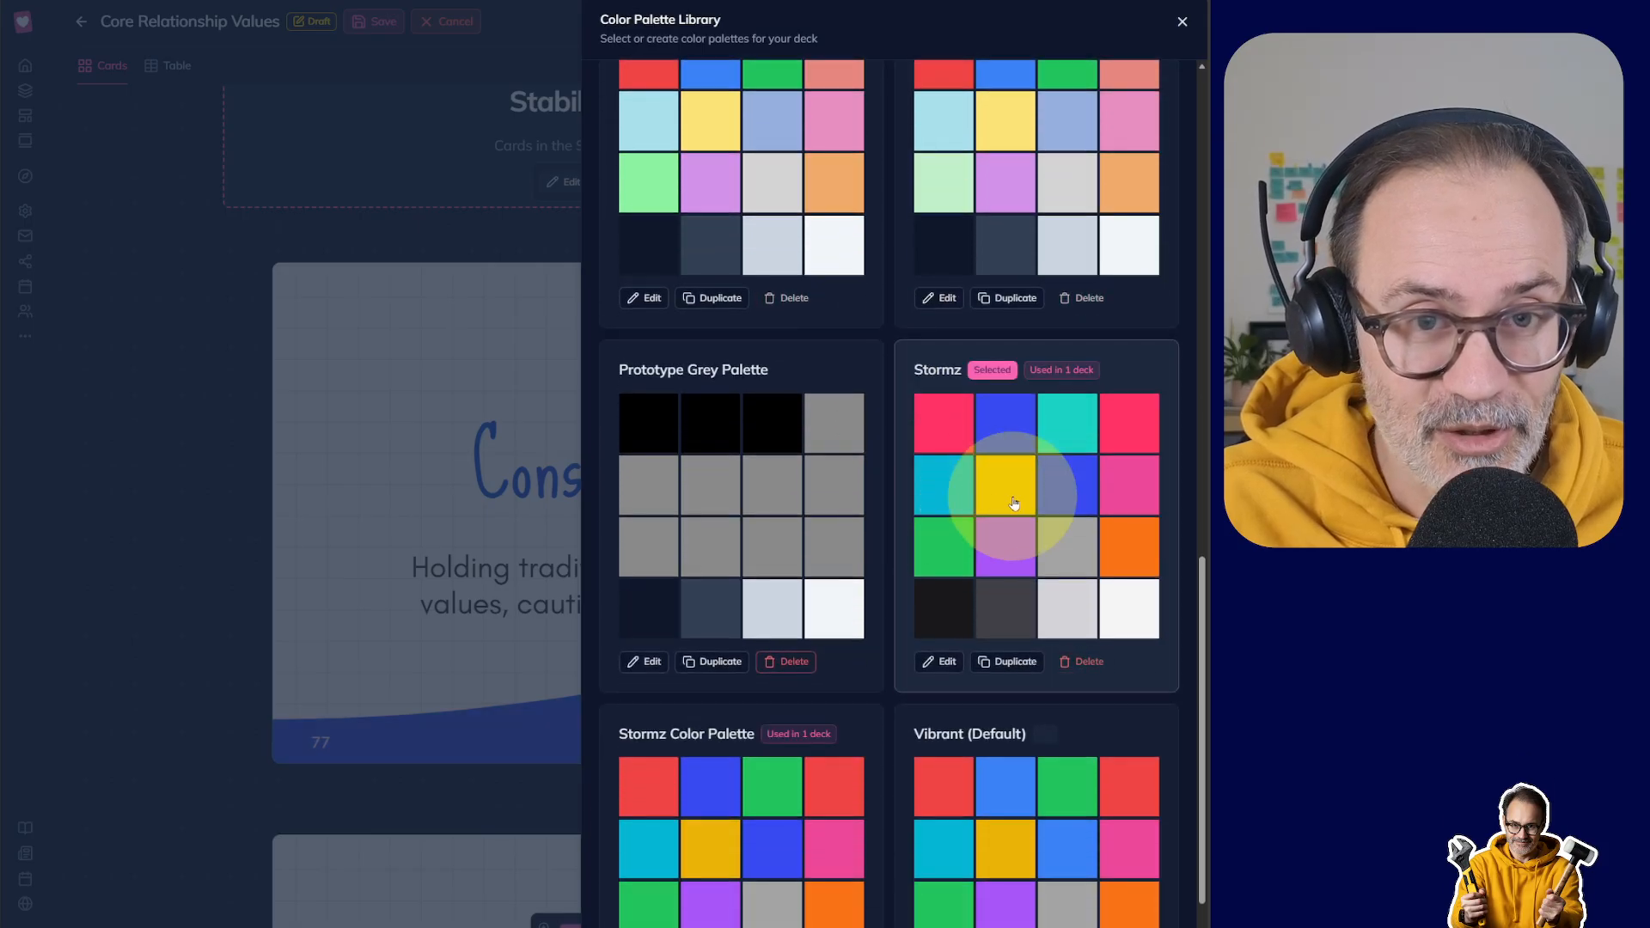
click(383, 539)
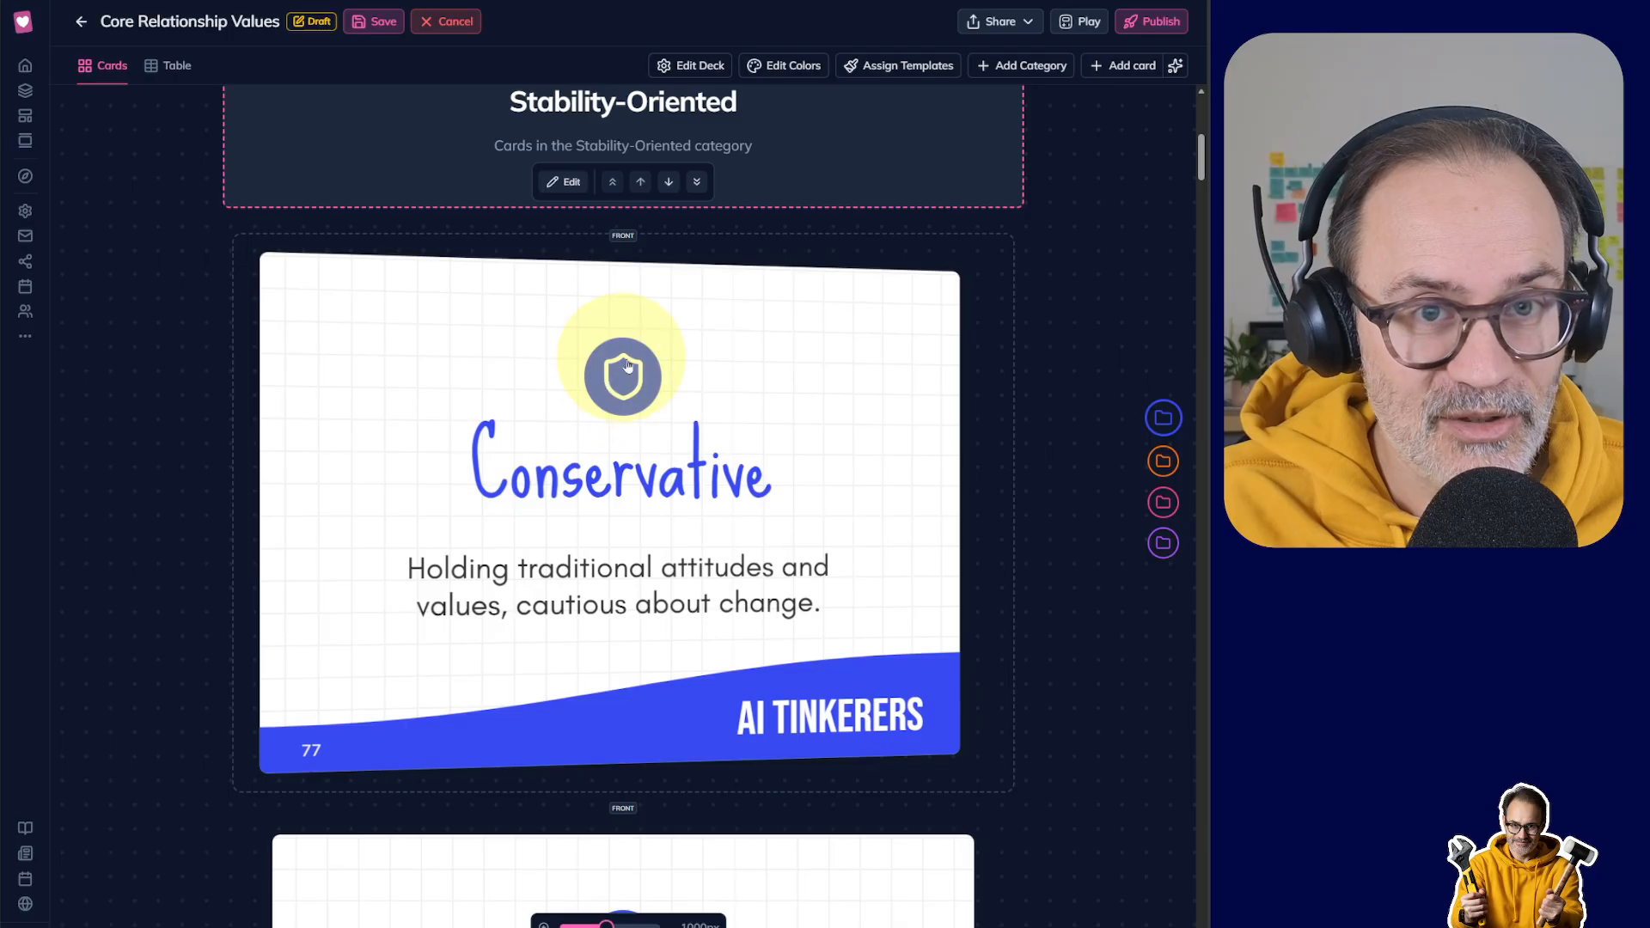
Step: Inspect the title's text color options in the front template of the Change-Oriented Diversity card, then save and exit the template
click(1164, 461)
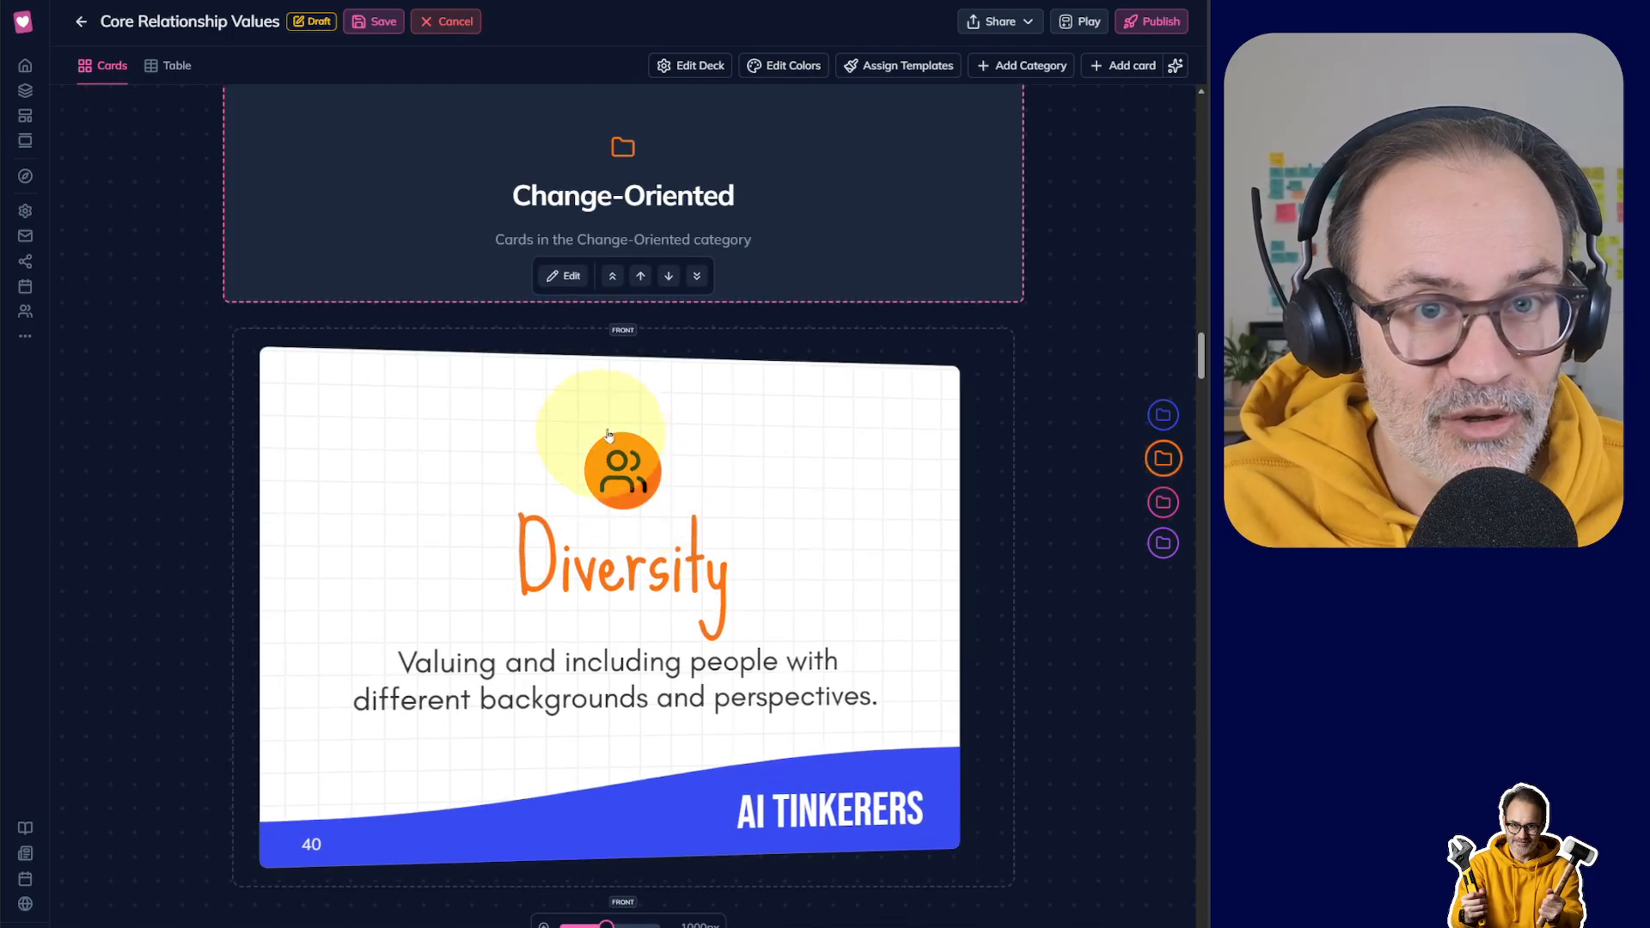
click(656, 486)
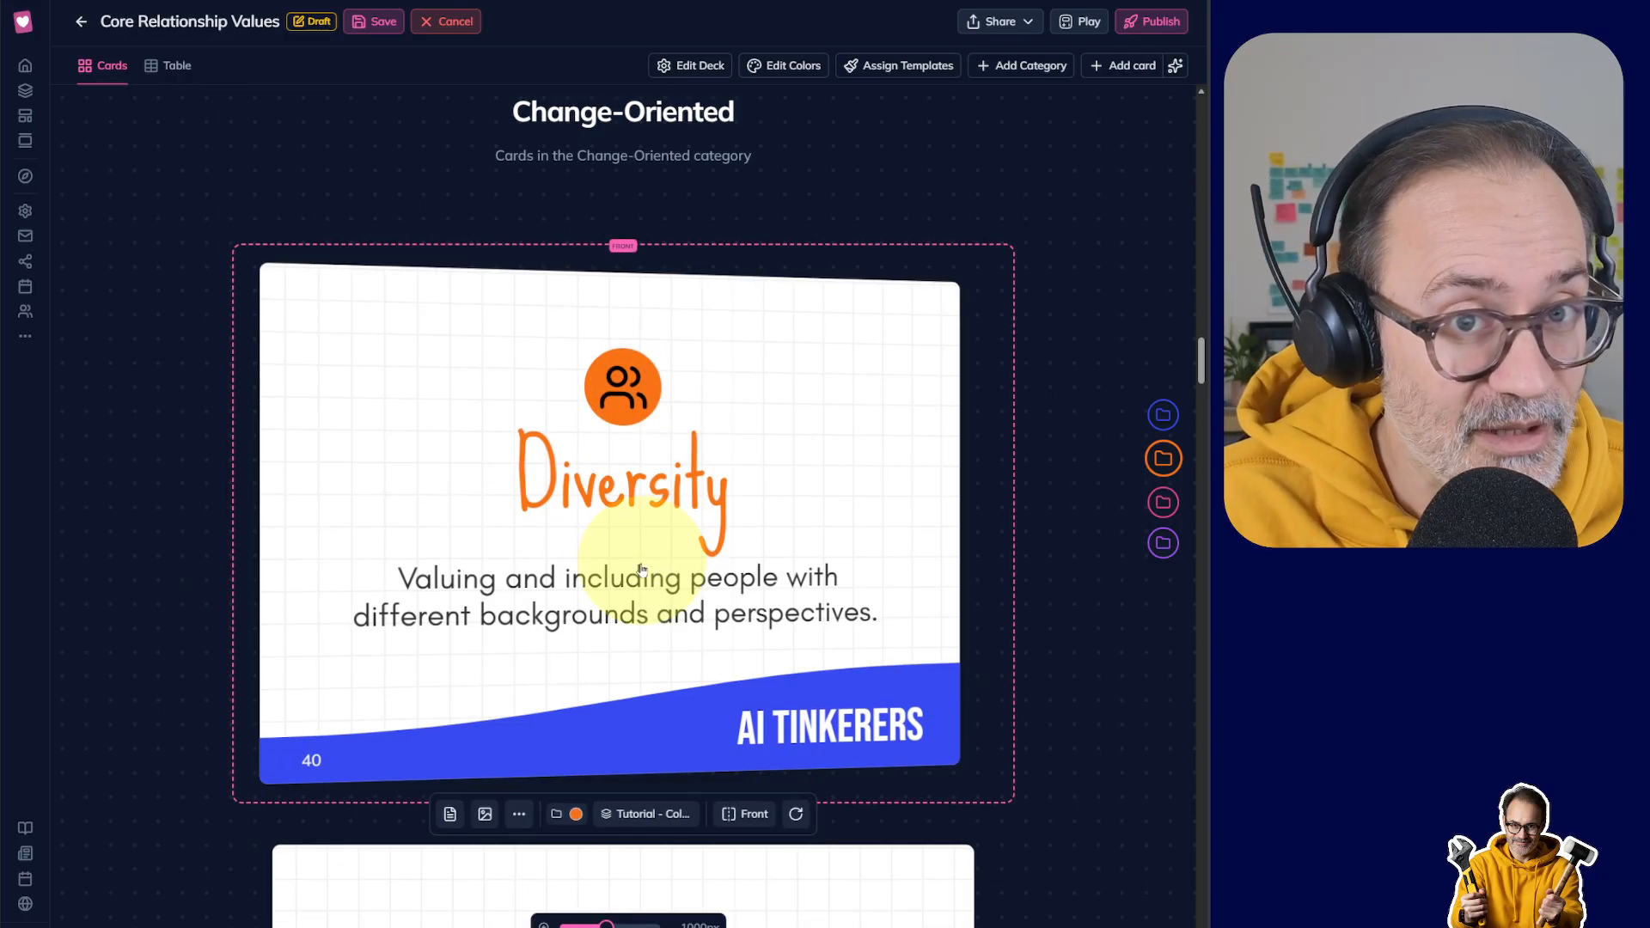
click(622, 815)
click(621, 716)
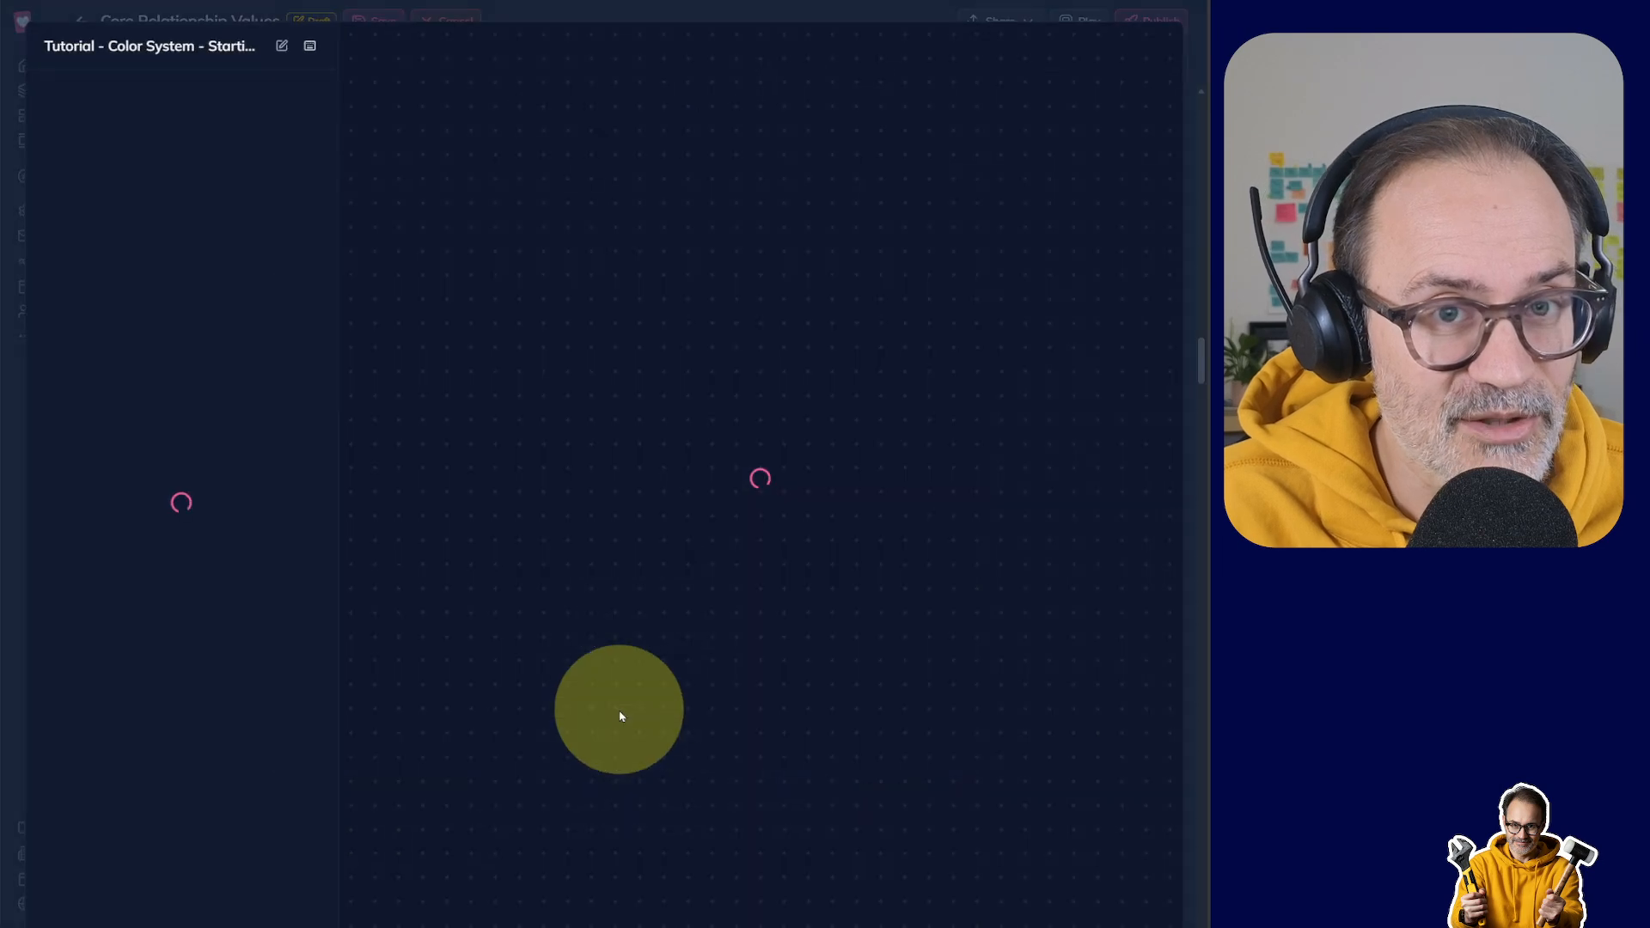
click(725, 467)
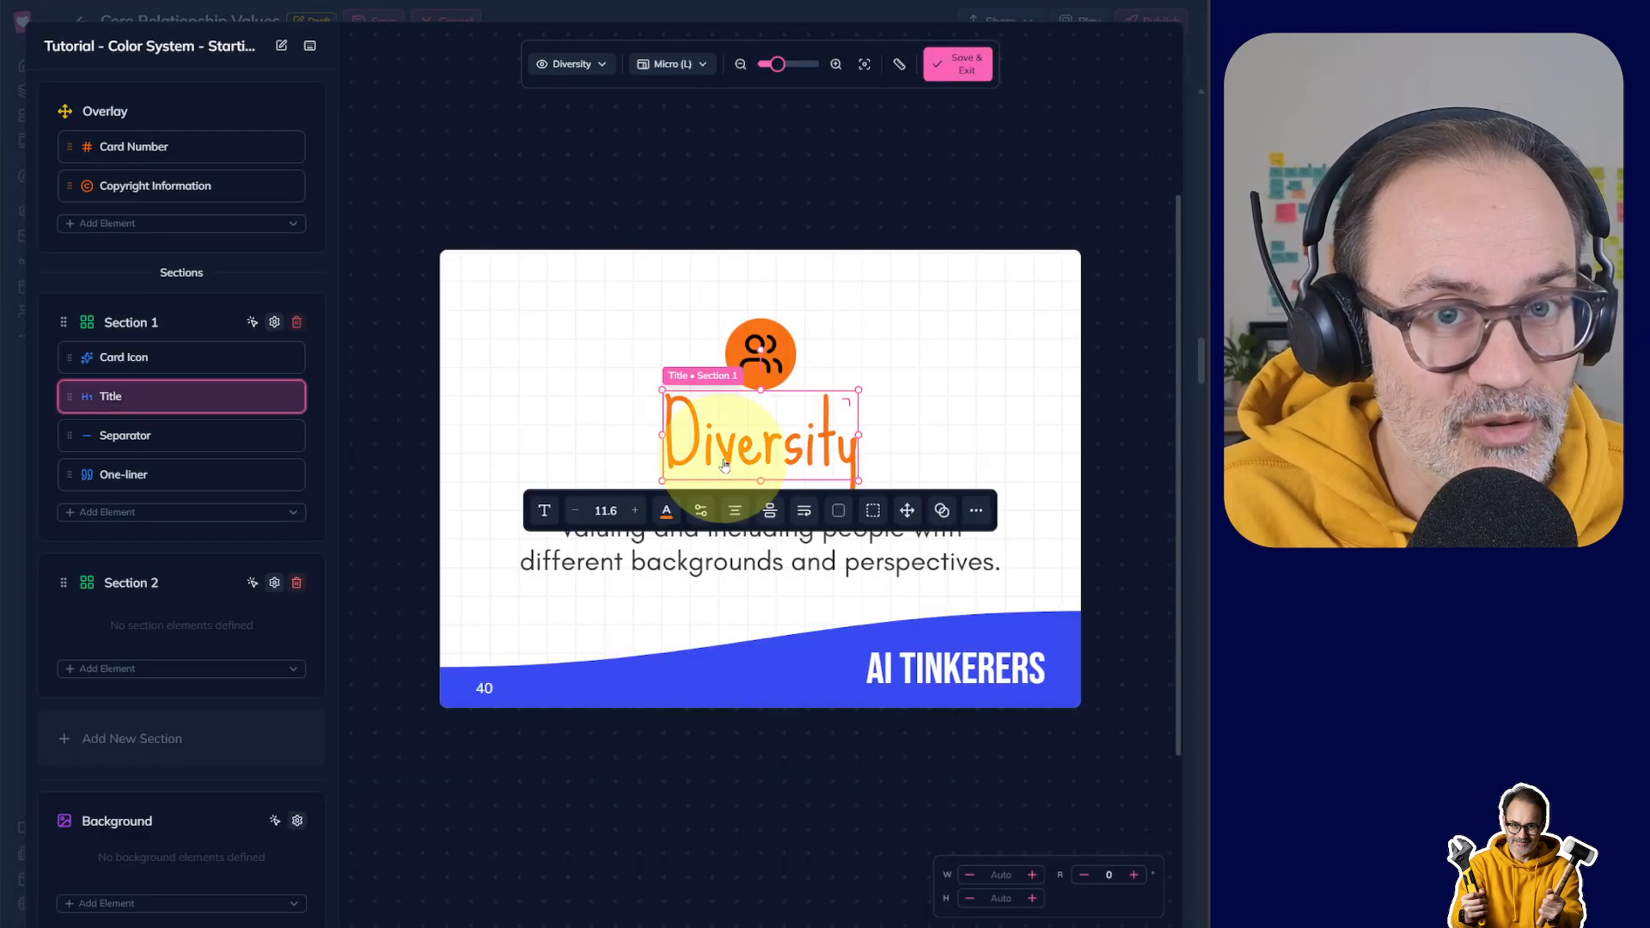
click(668, 512)
click(653, 628)
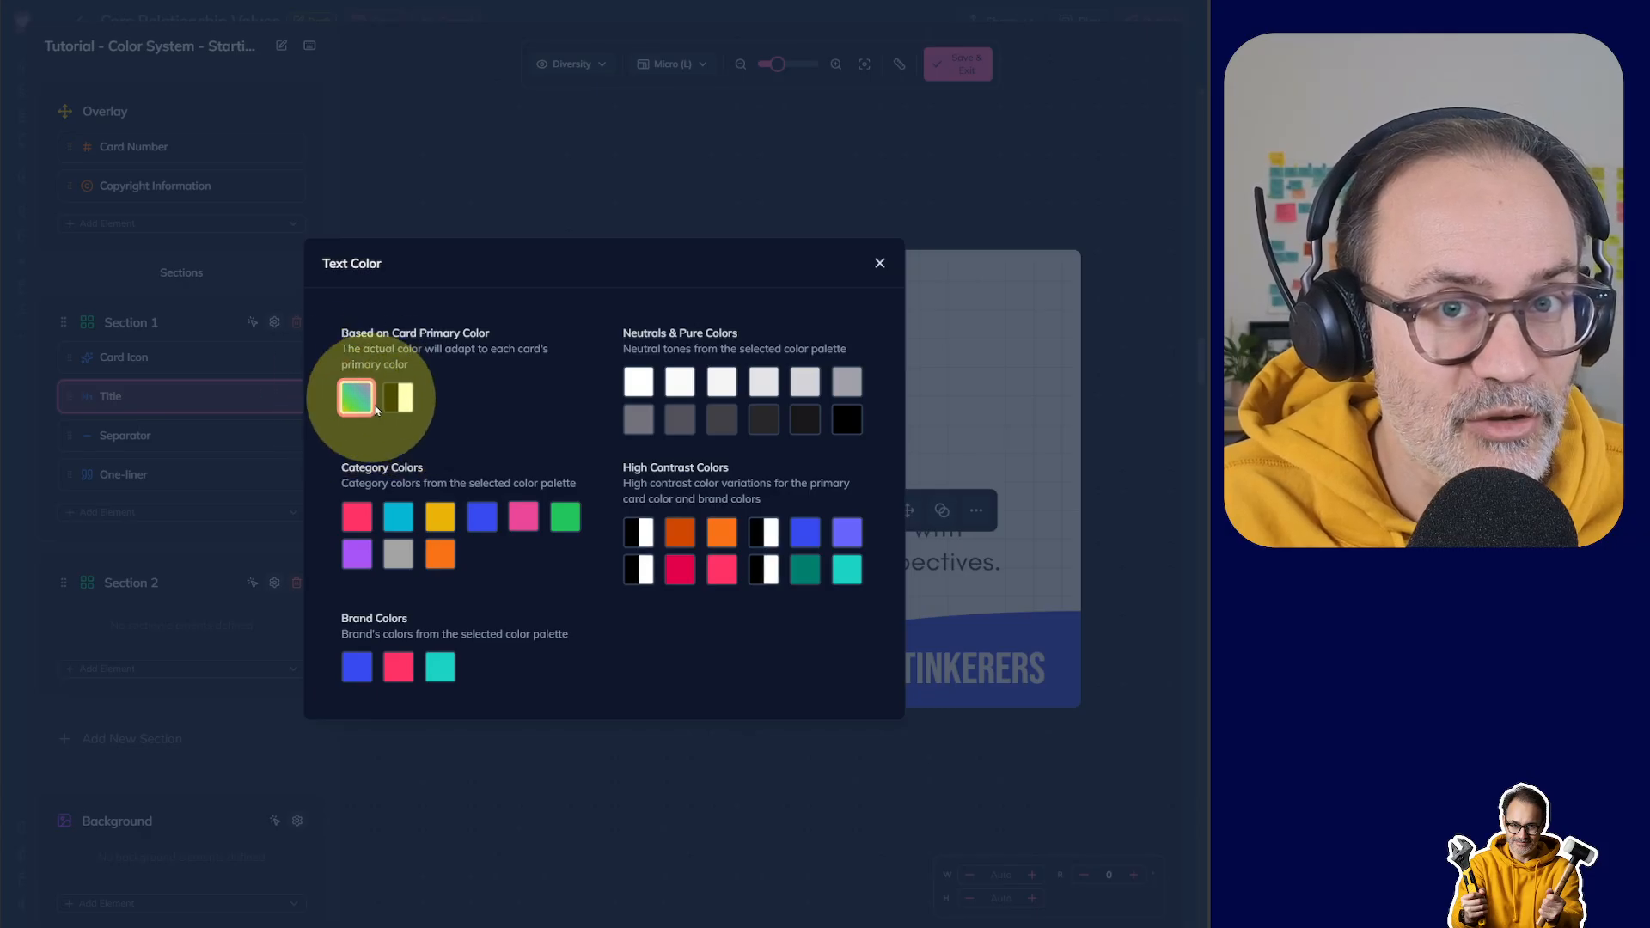
click(619, 182)
click(956, 74)
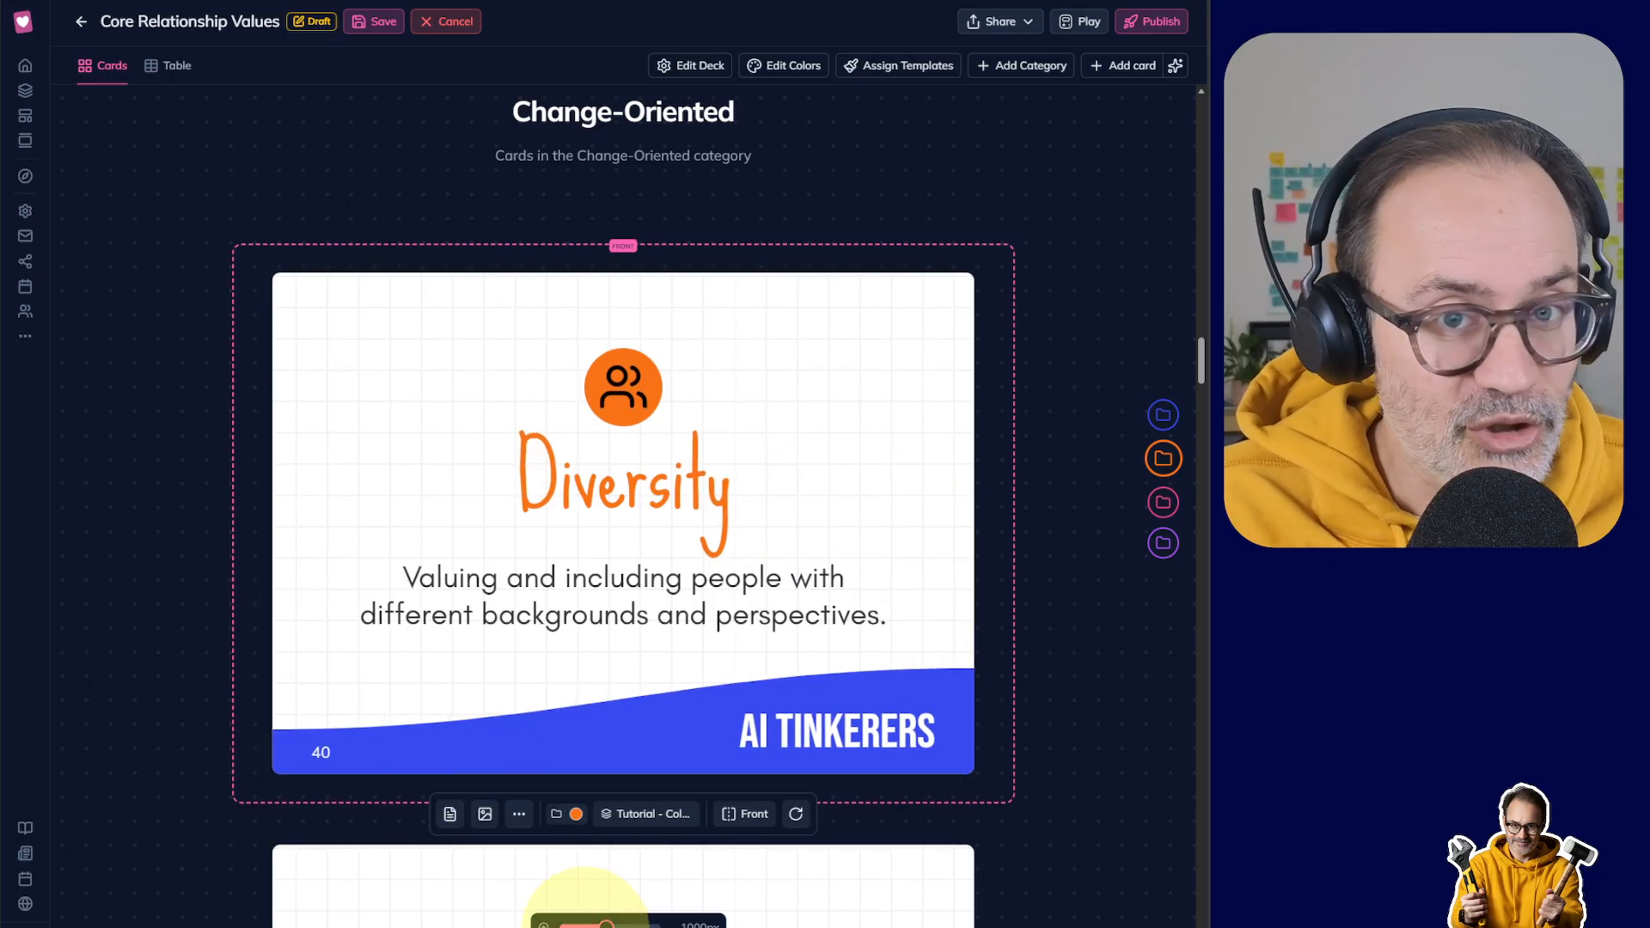
Step: Override the category color of the Diversity card with a custom green for this card only
drag(606, 925, 587, 925)
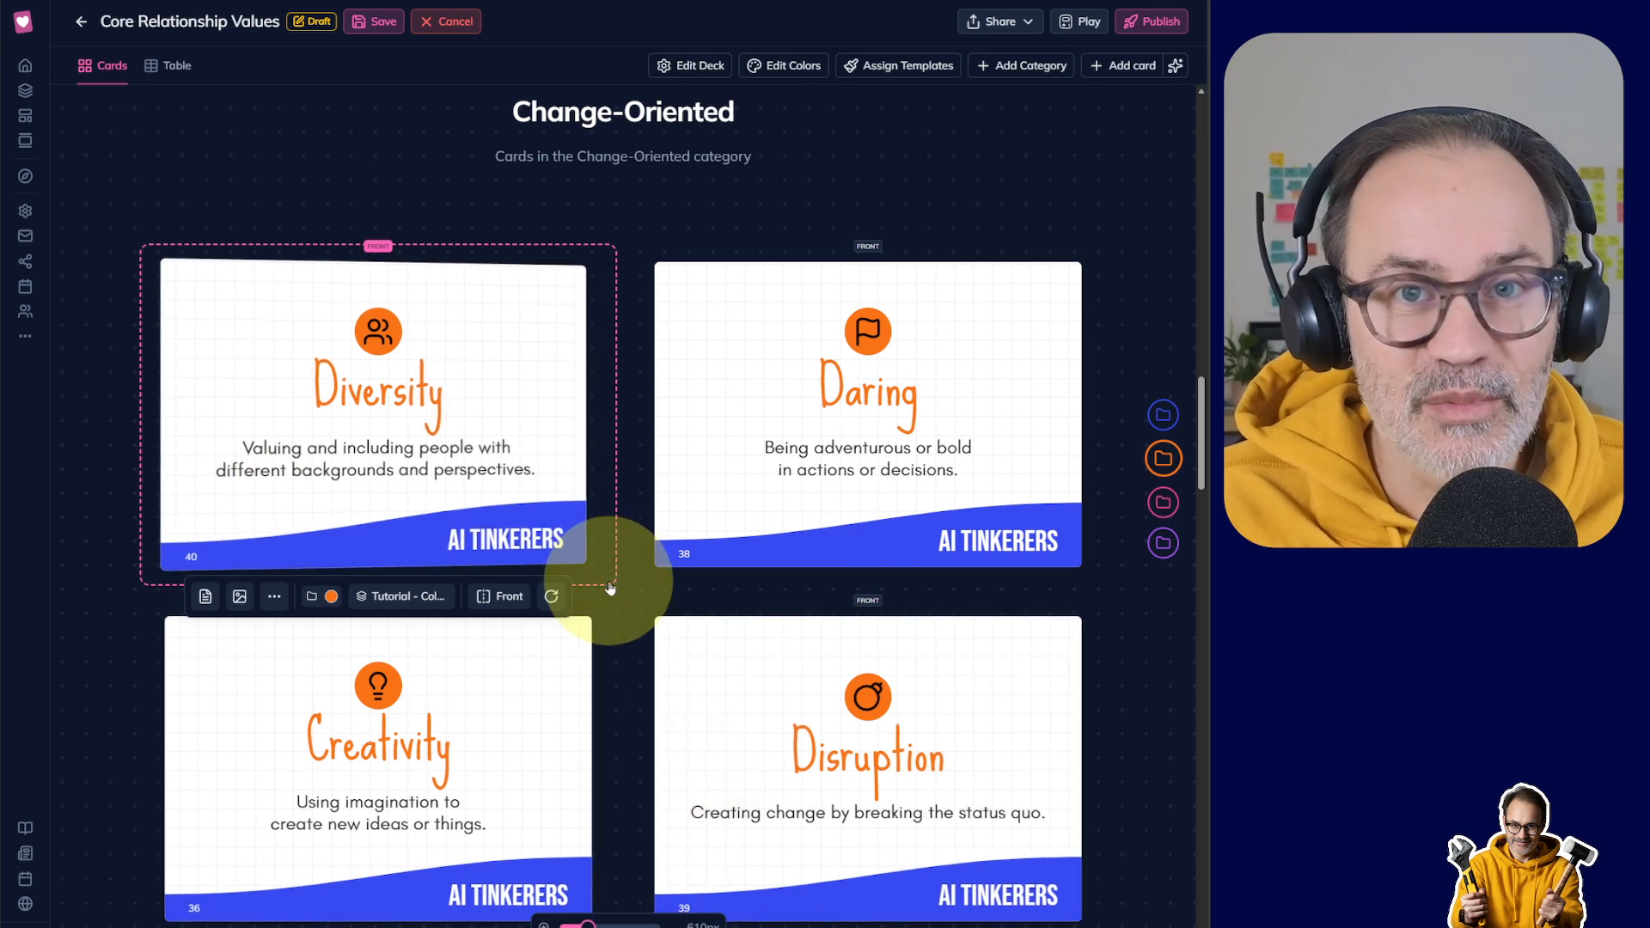
scroll(606, 584, up, 1)
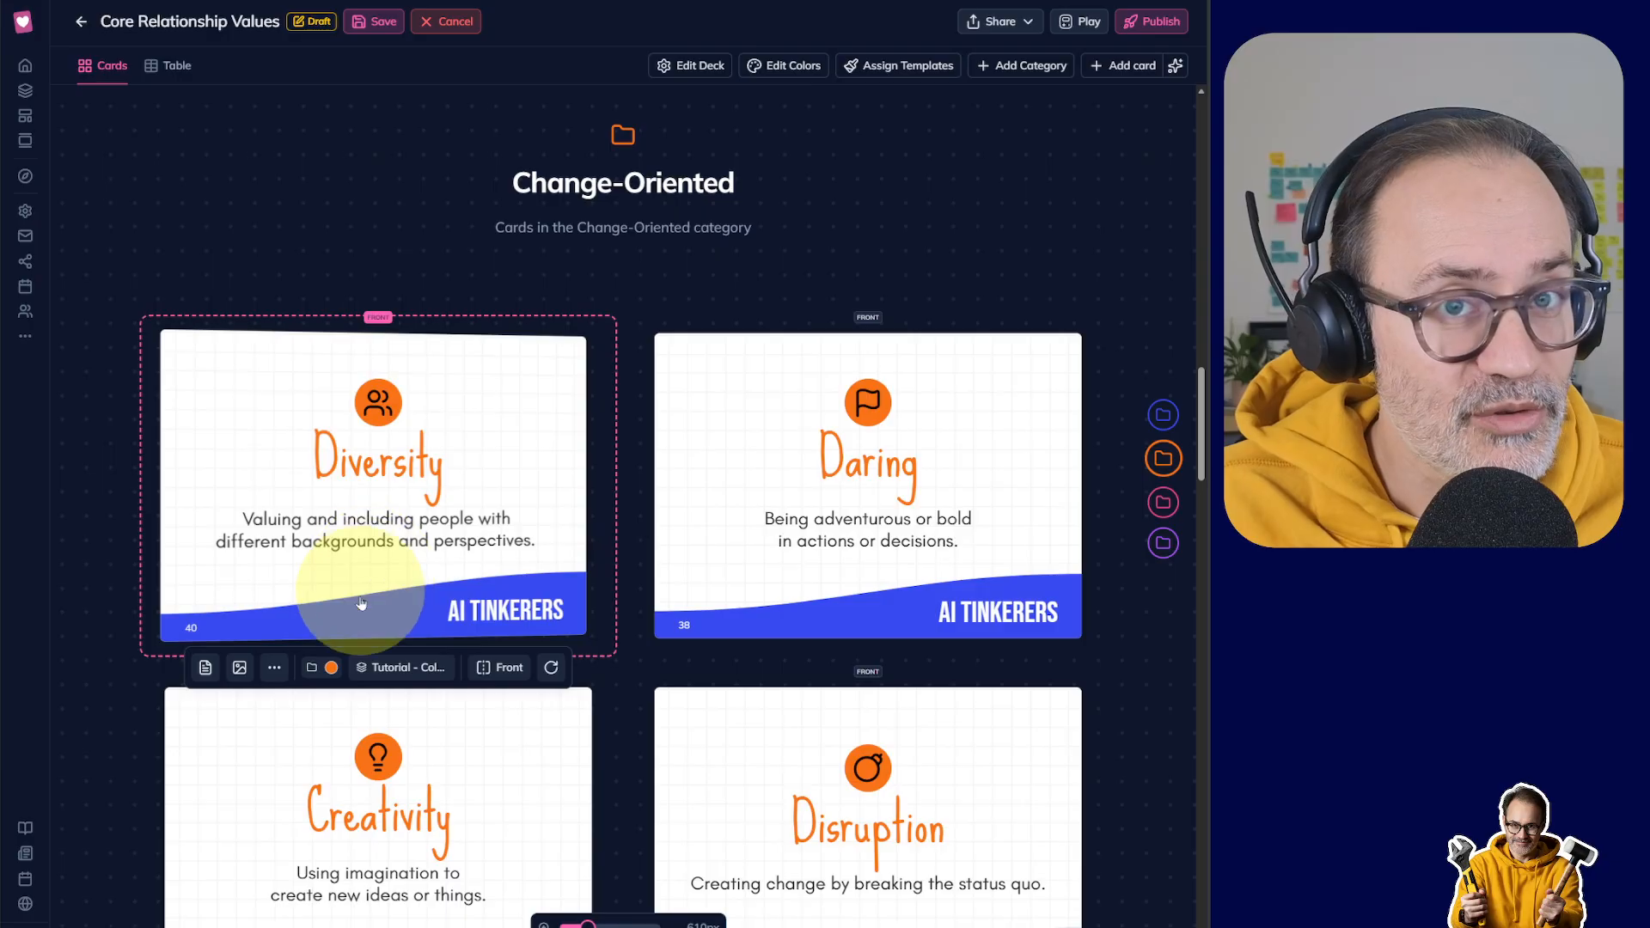
click(330, 669)
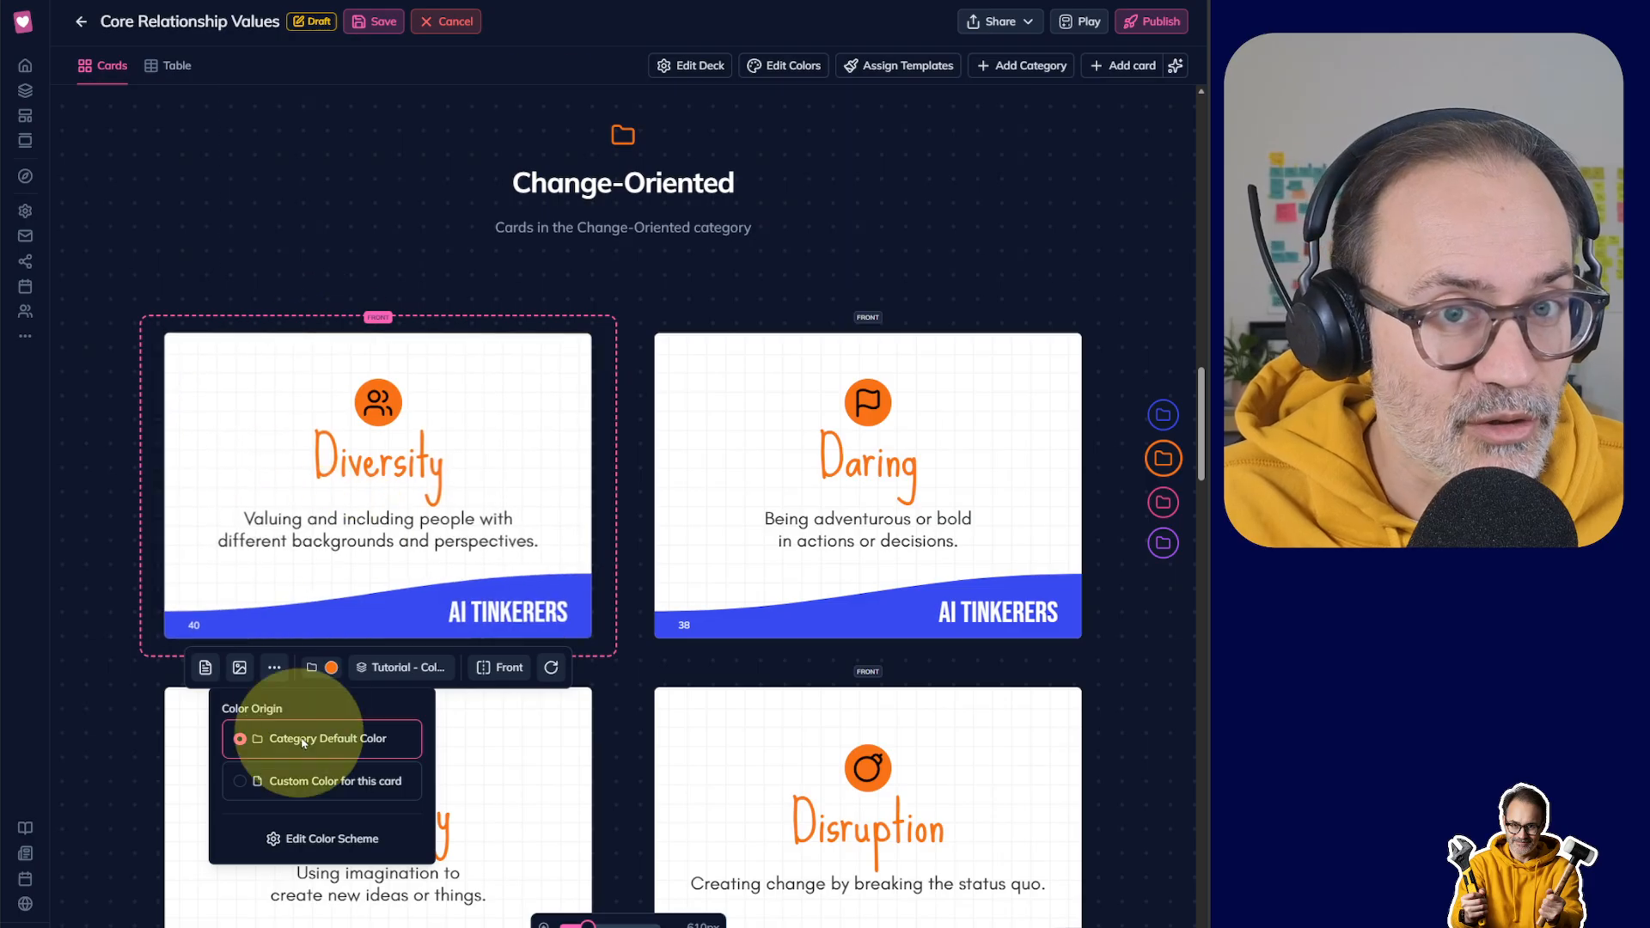
click(327, 783)
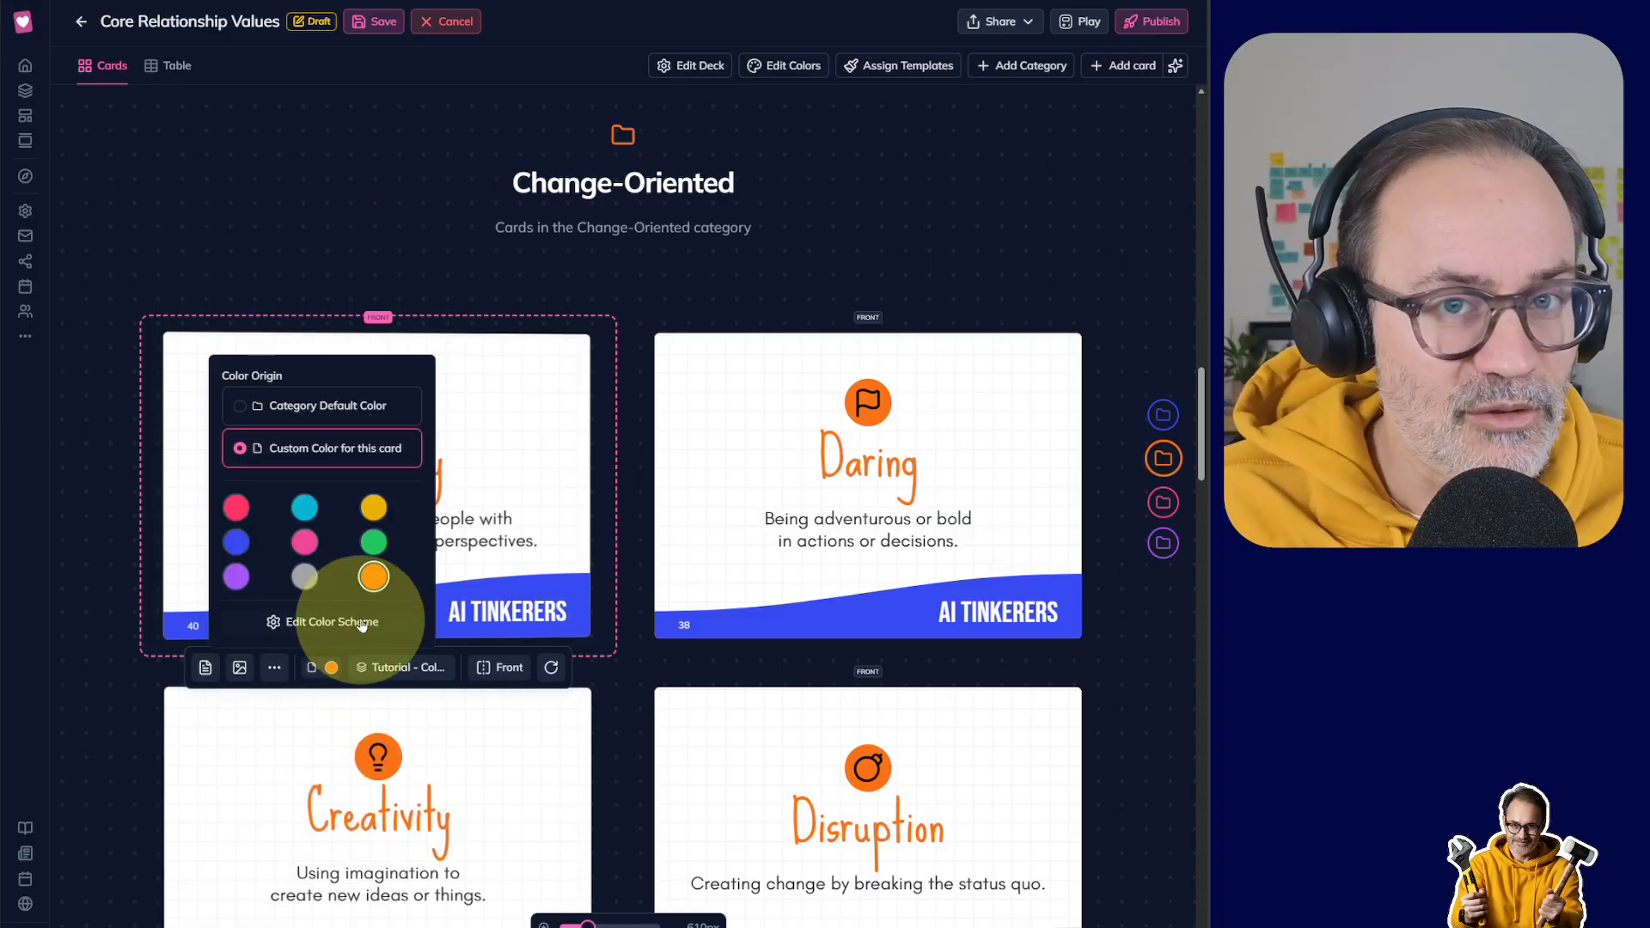
click(172, 436)
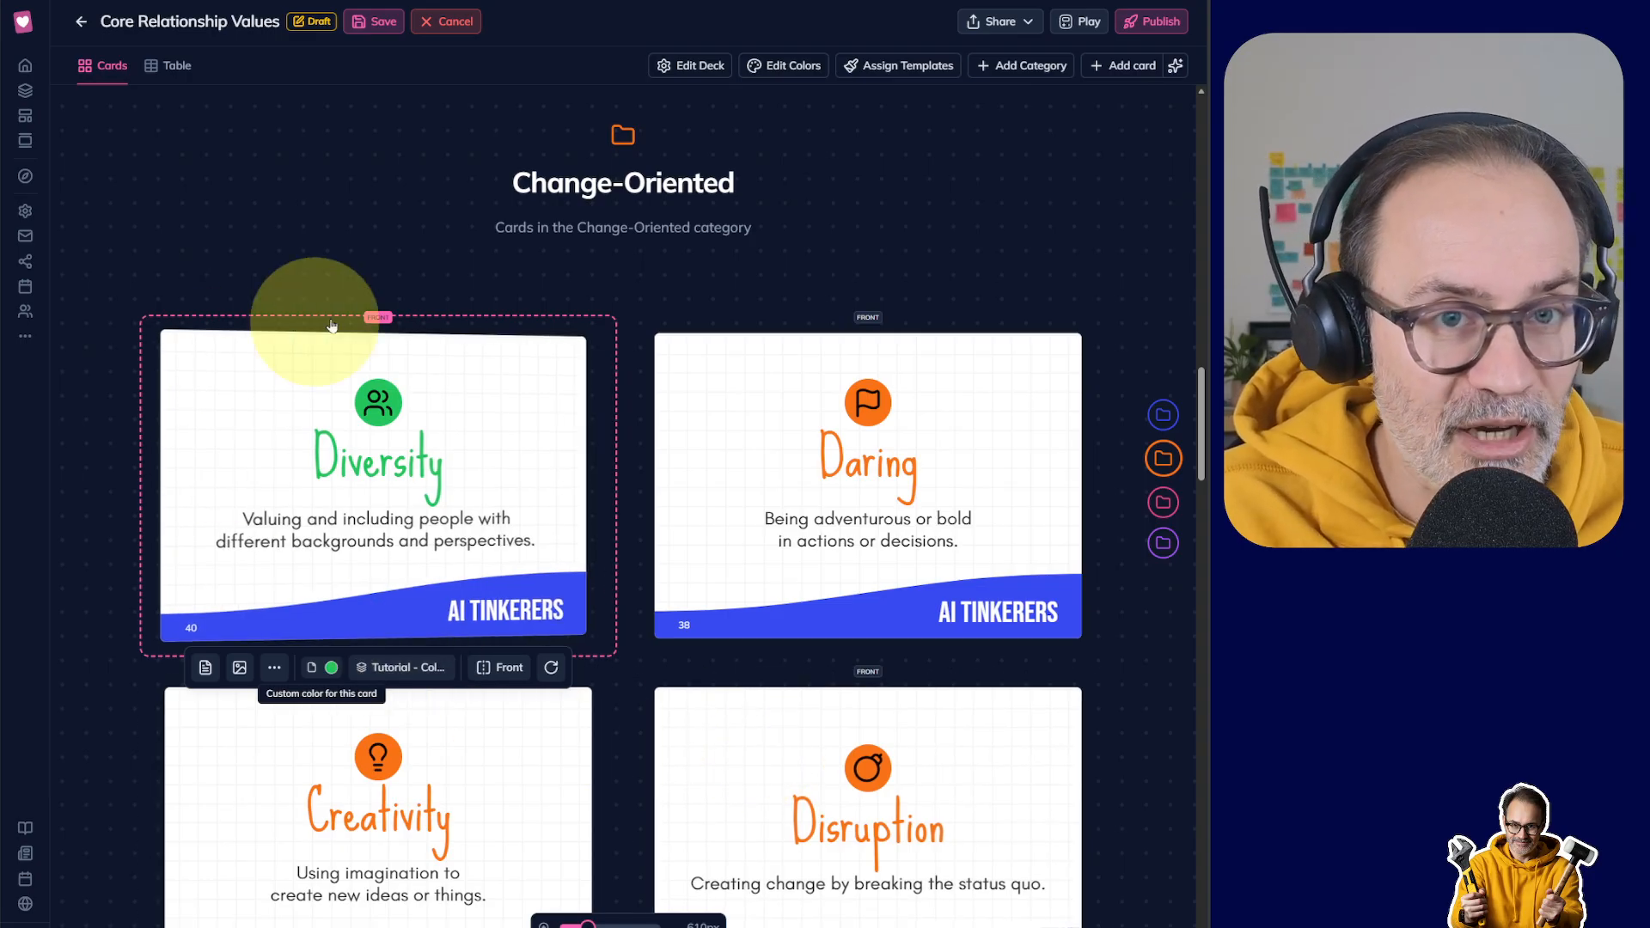
Step: Compare the color origin settings of the Diversity and Daring cards
click(331, 667)
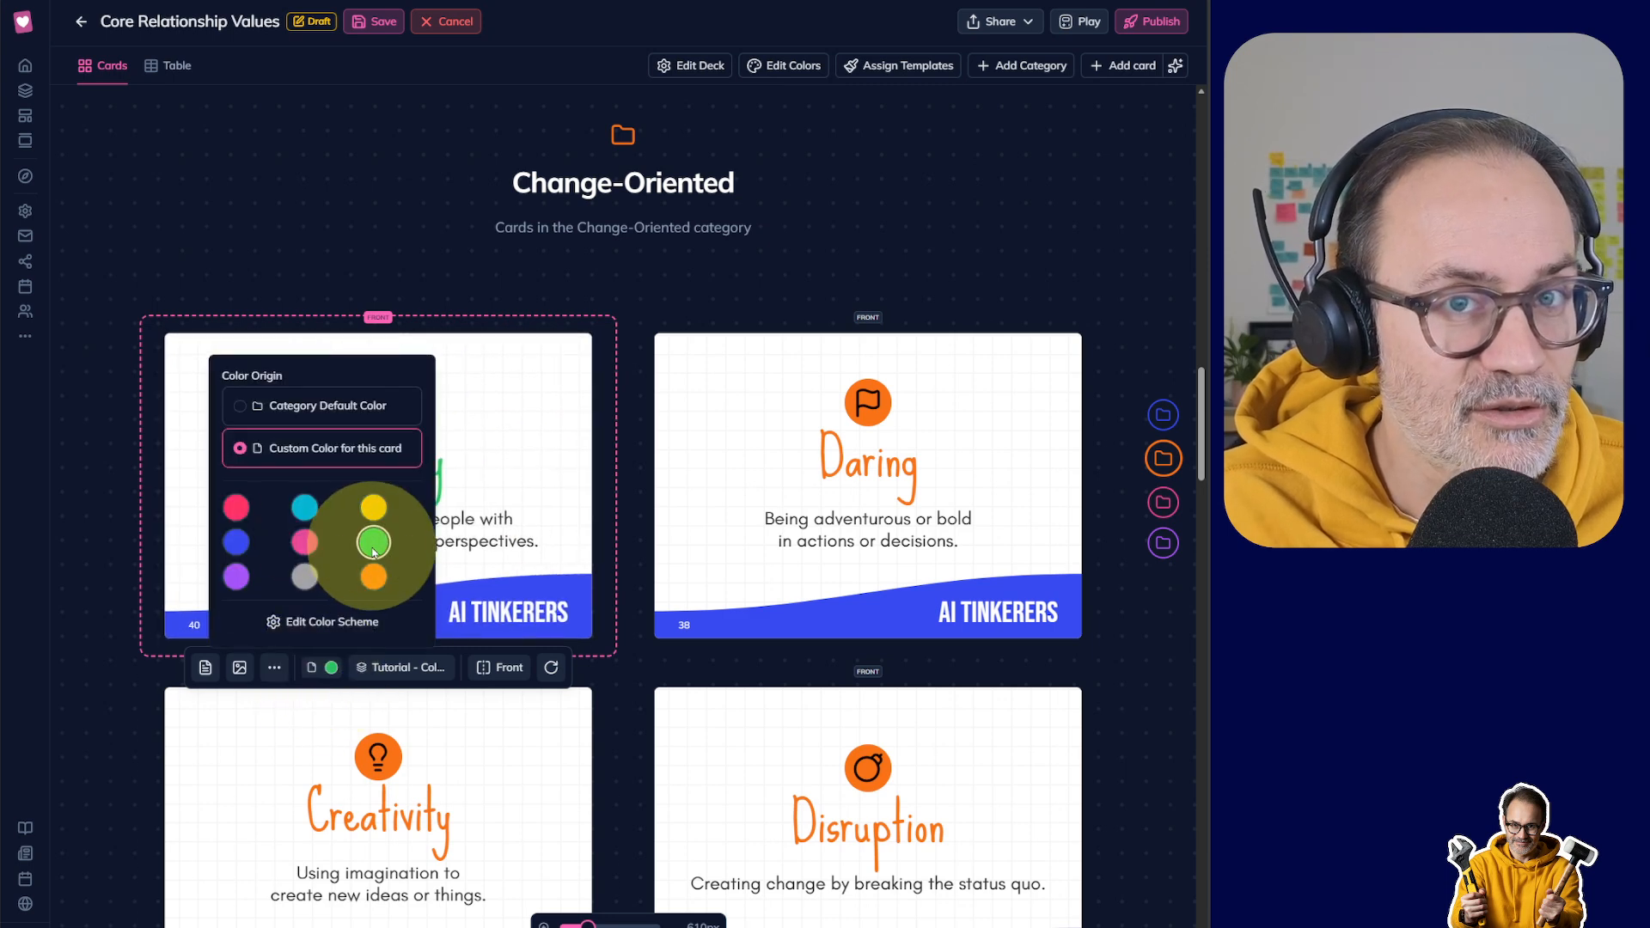
click(719, 601)
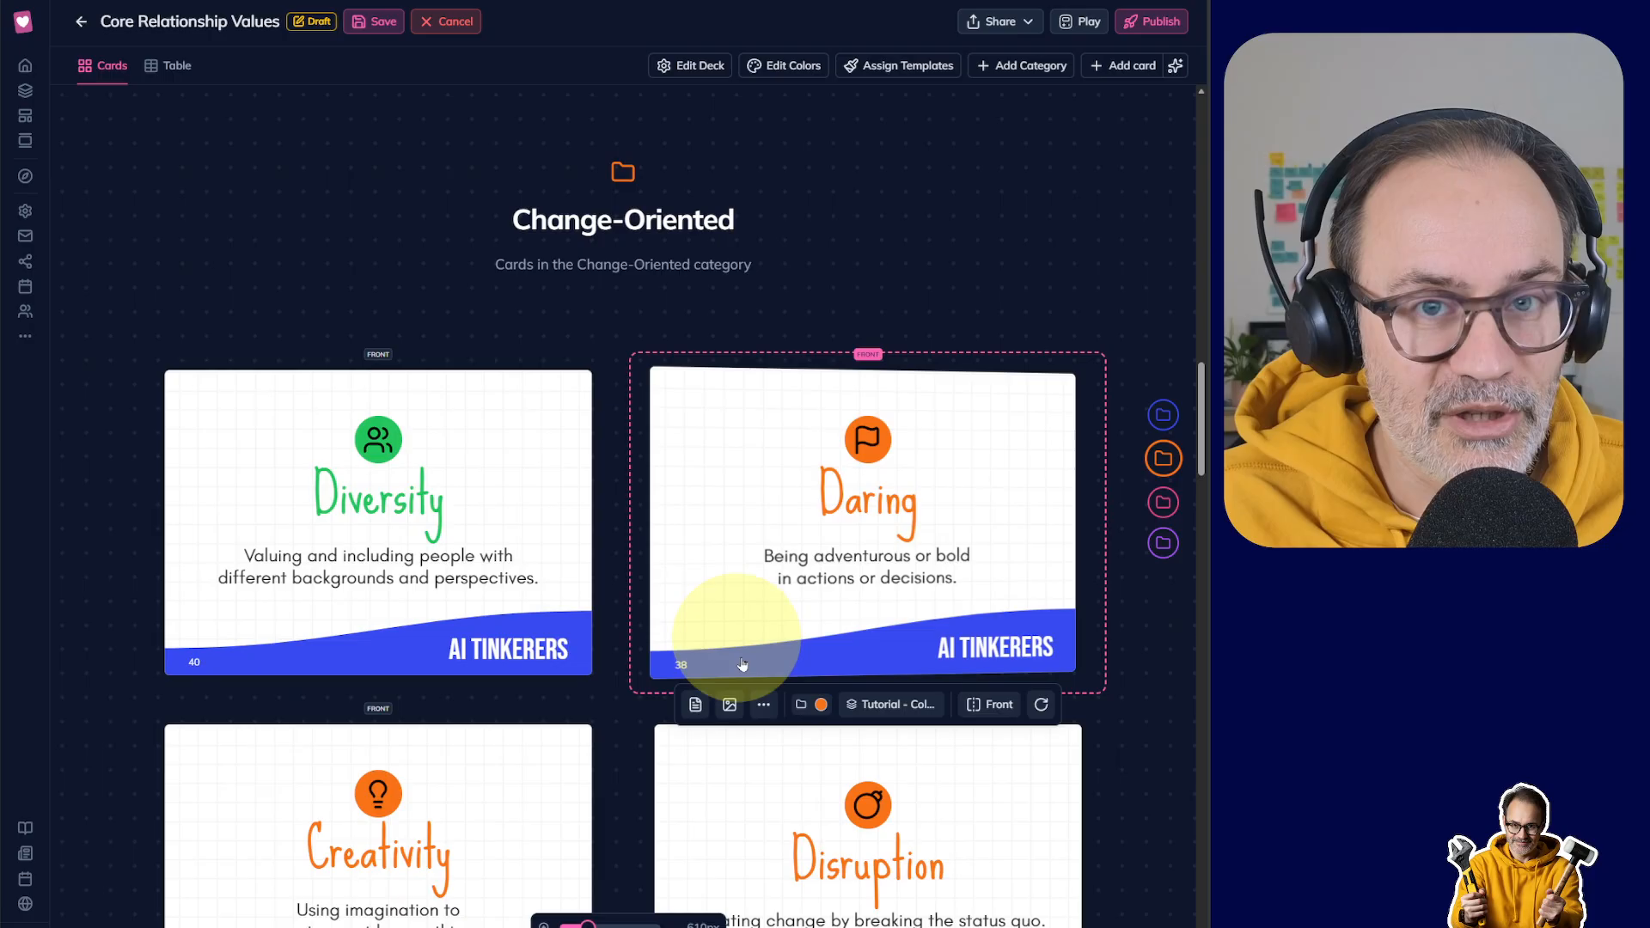
click(823, 705)
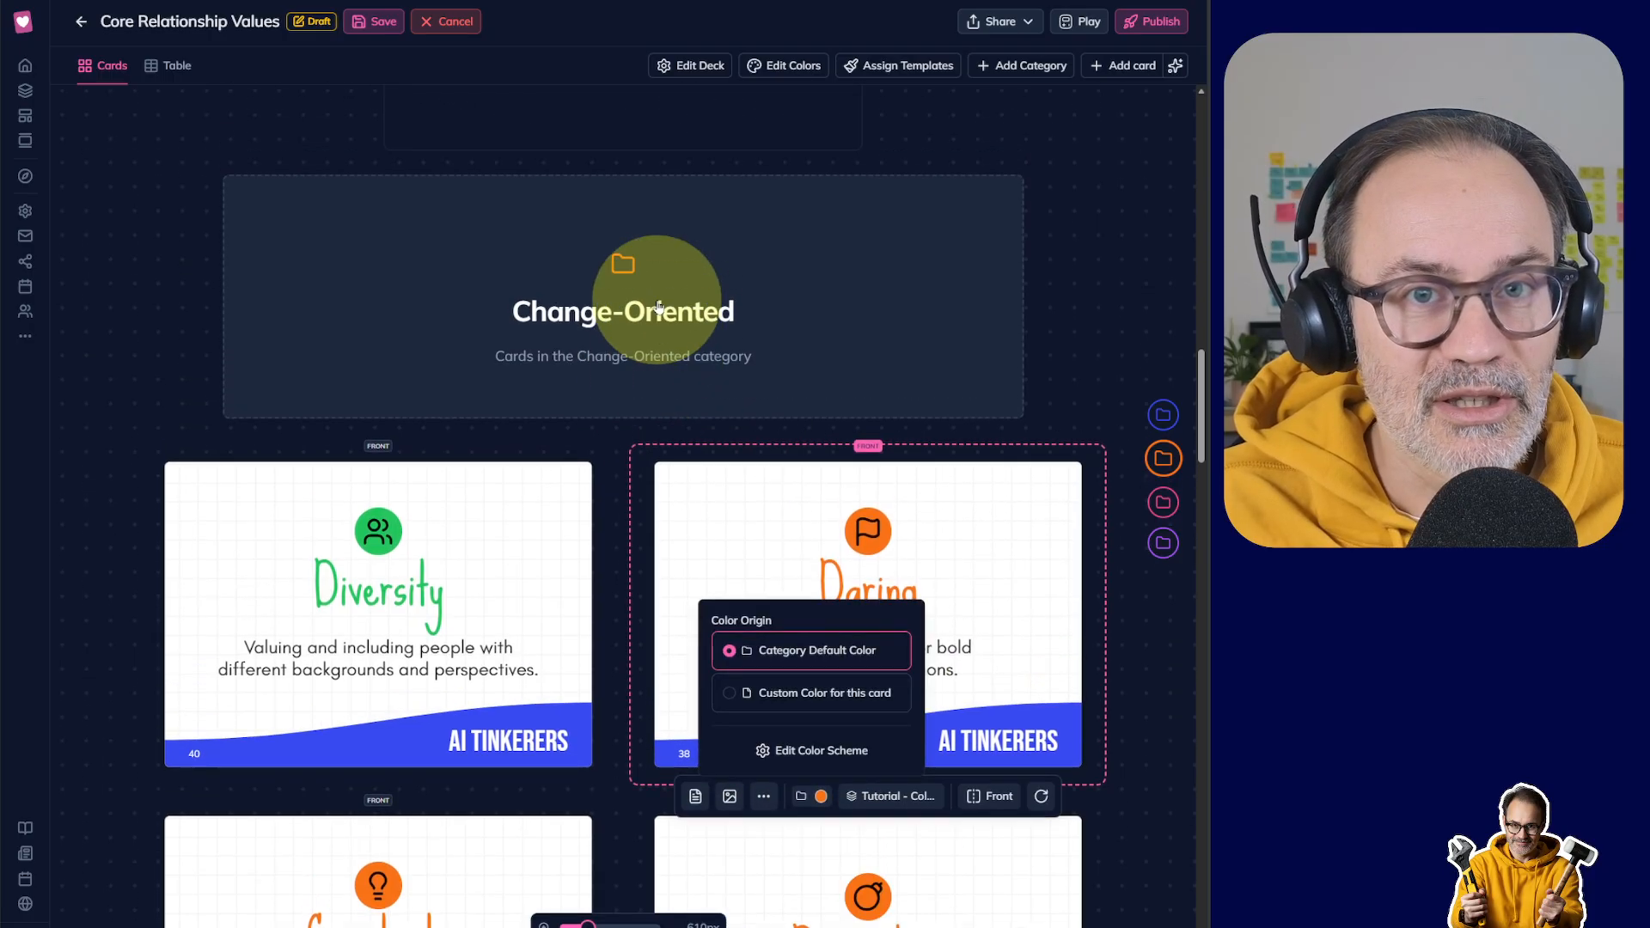
Step: Set the Change-Oriented category's default card color to be the same as the deck's
click(697, 391)
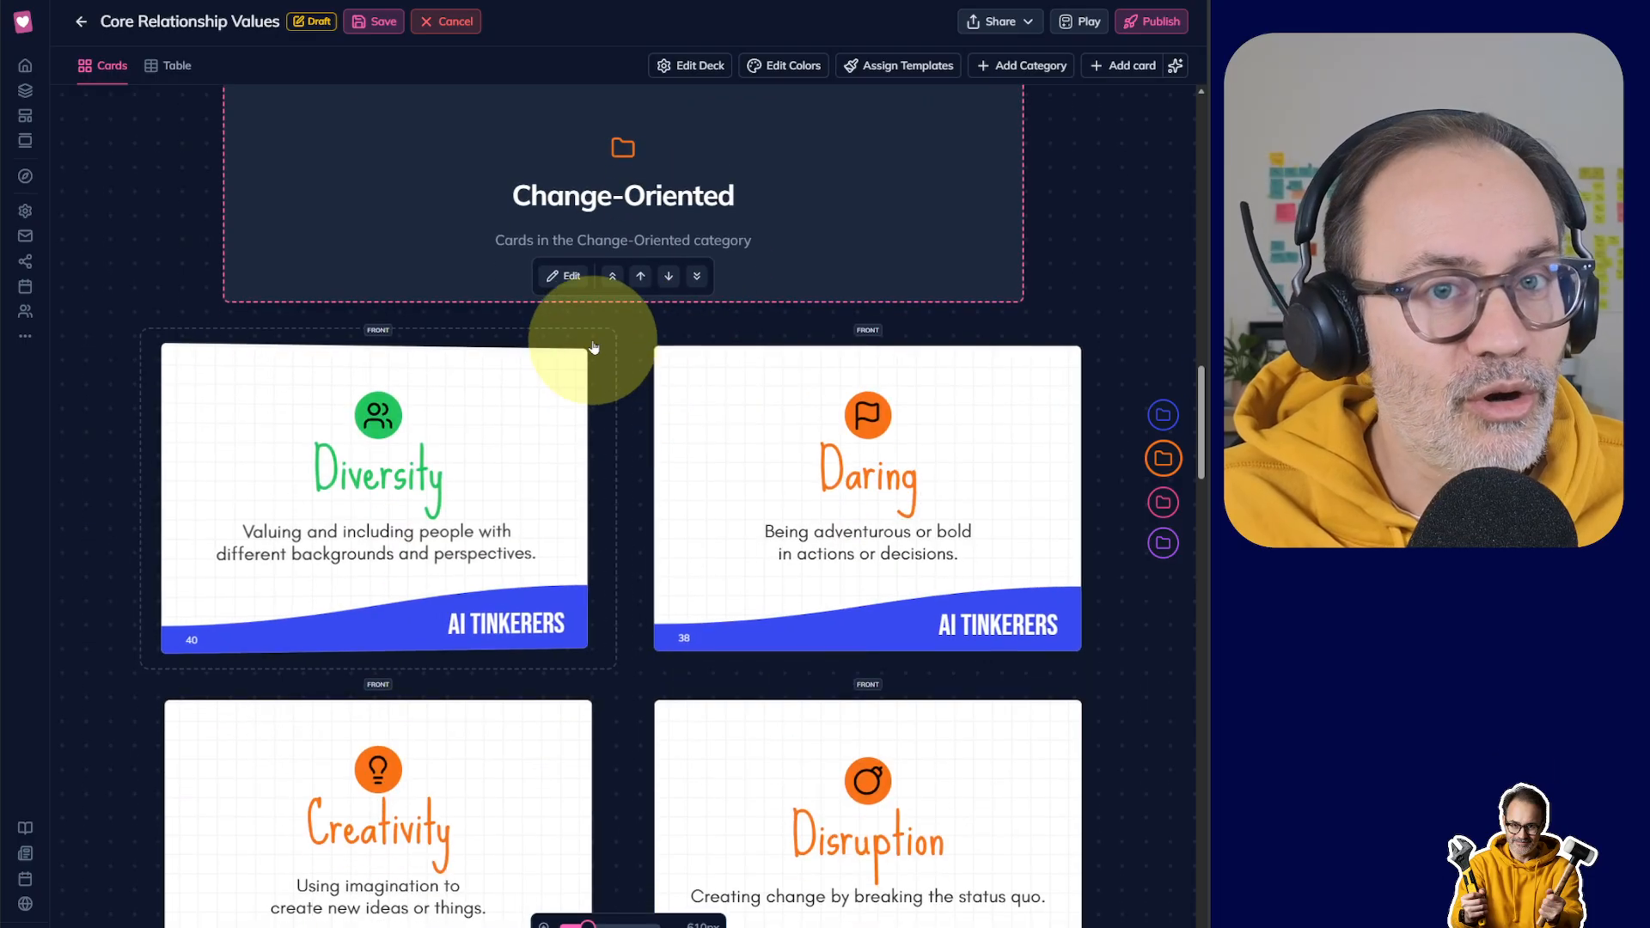
click(567, 276)
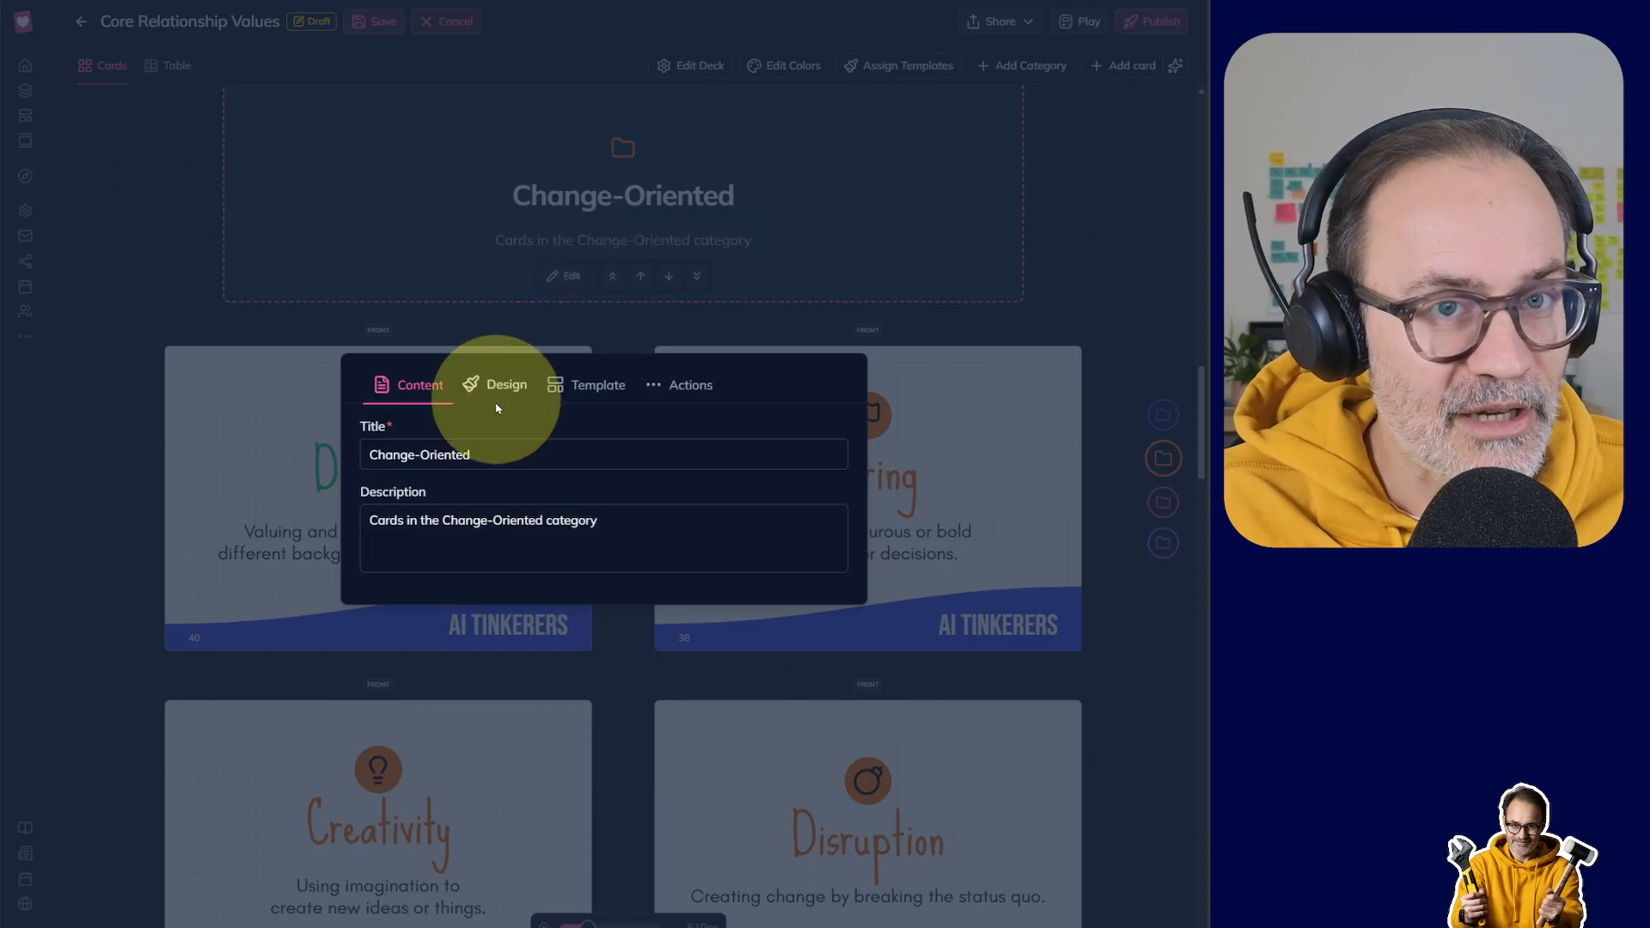
click(574, 384)
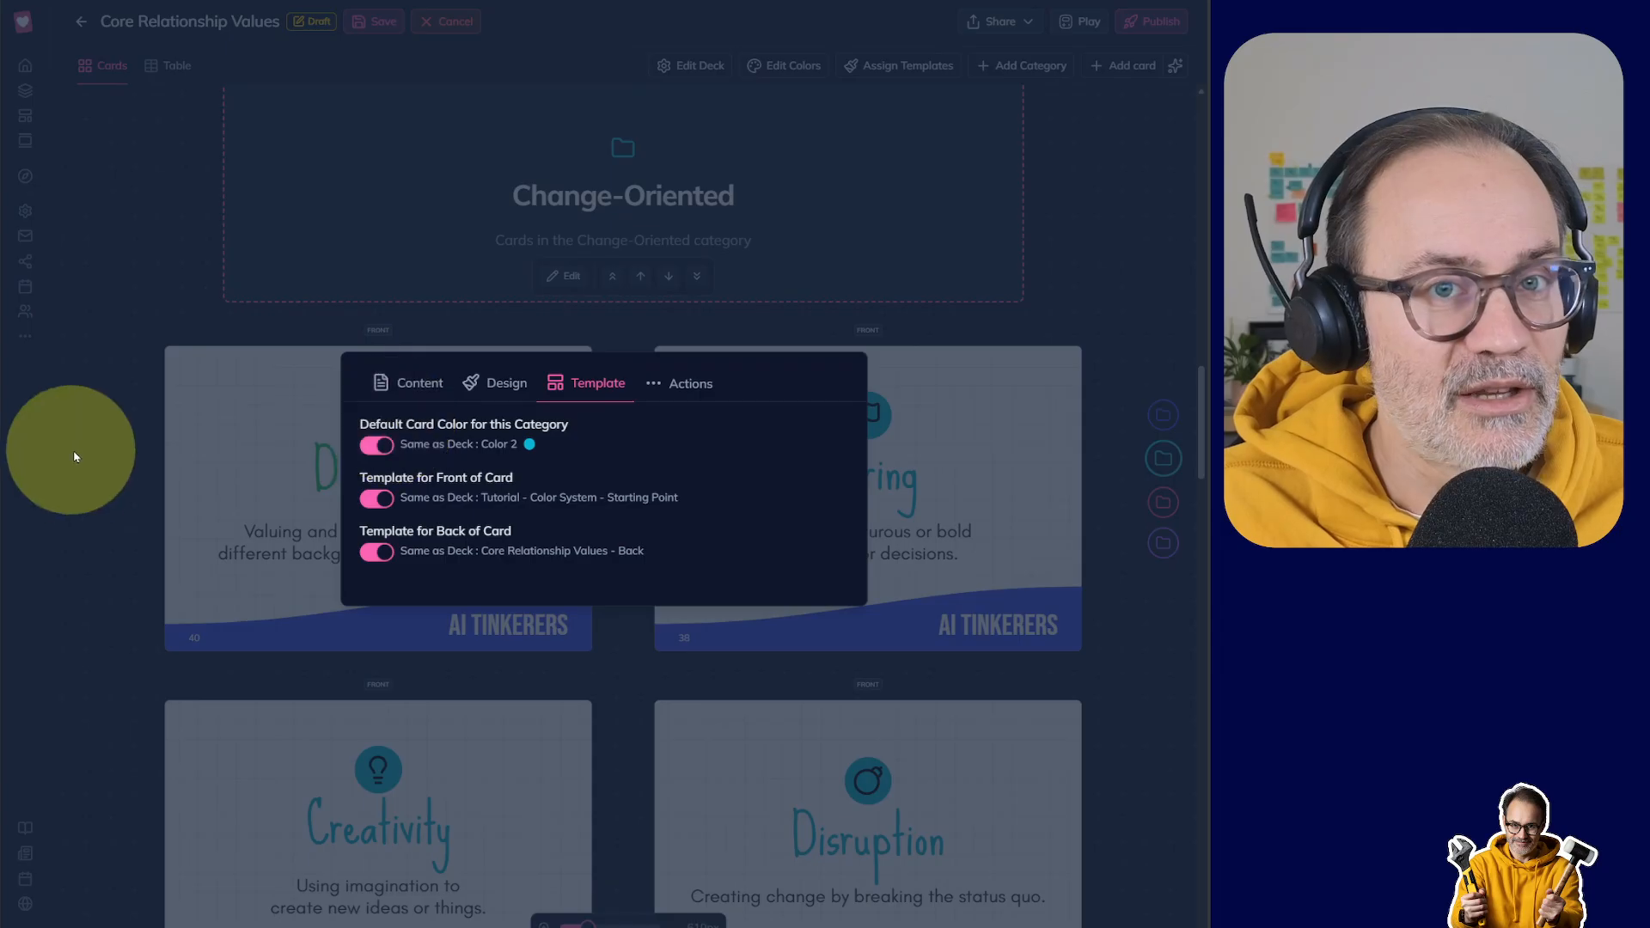
click(94, 462)
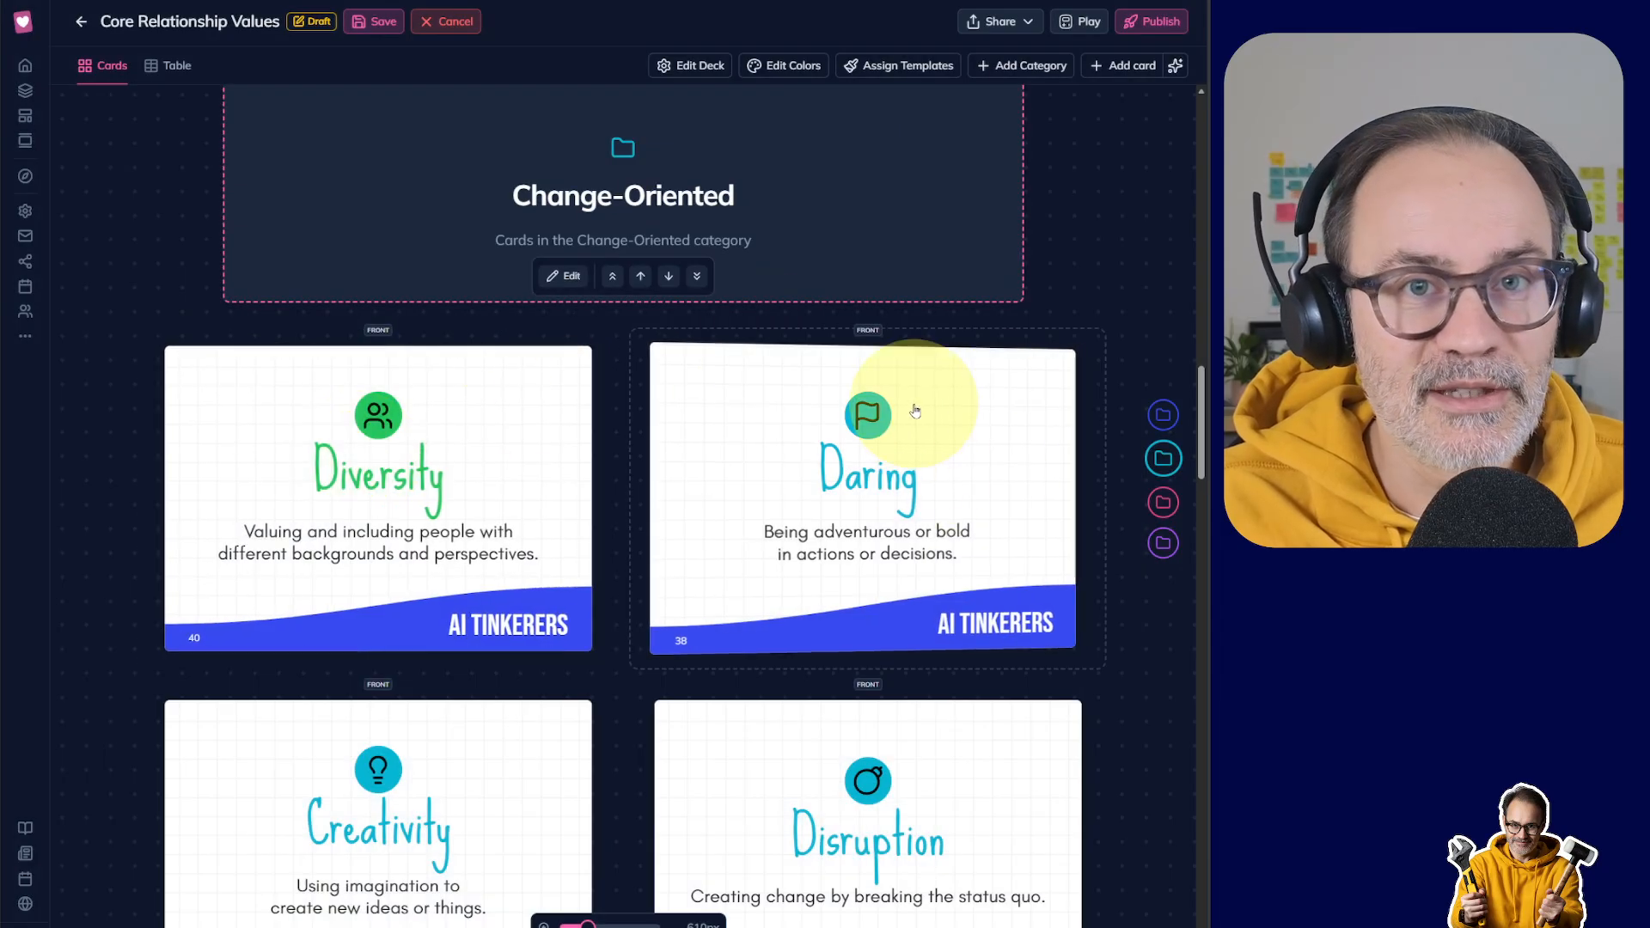
Step: Change the default card color for the whole deck to Color 1, then close the design overview
click(903, 65)
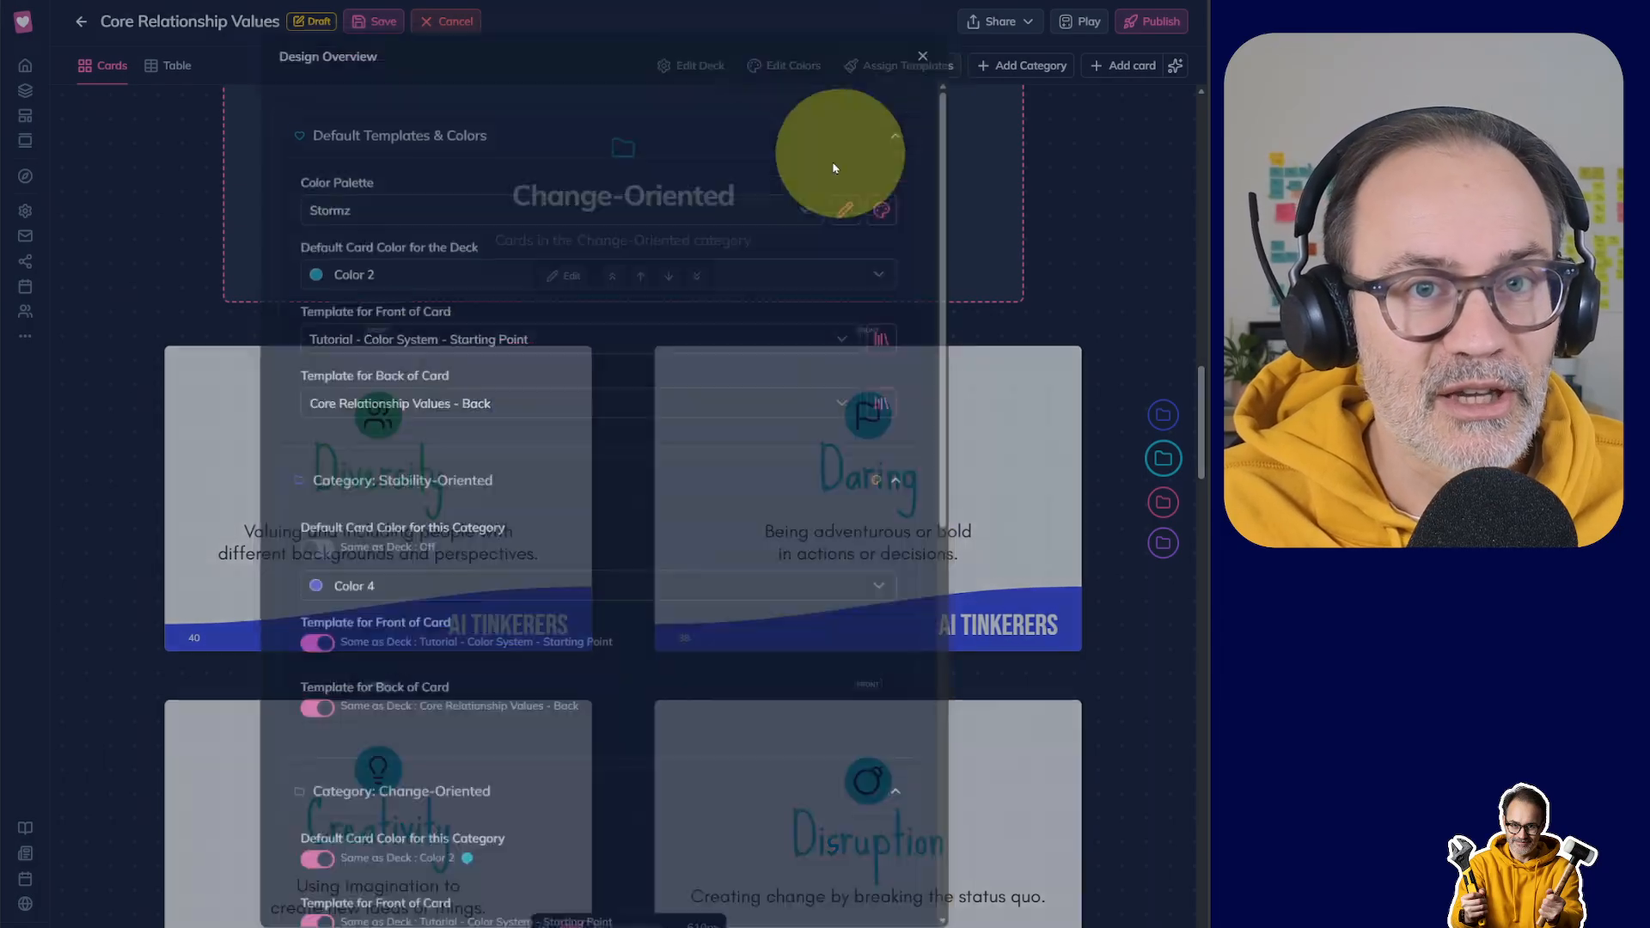
click(307, 269)
click(311, 339)
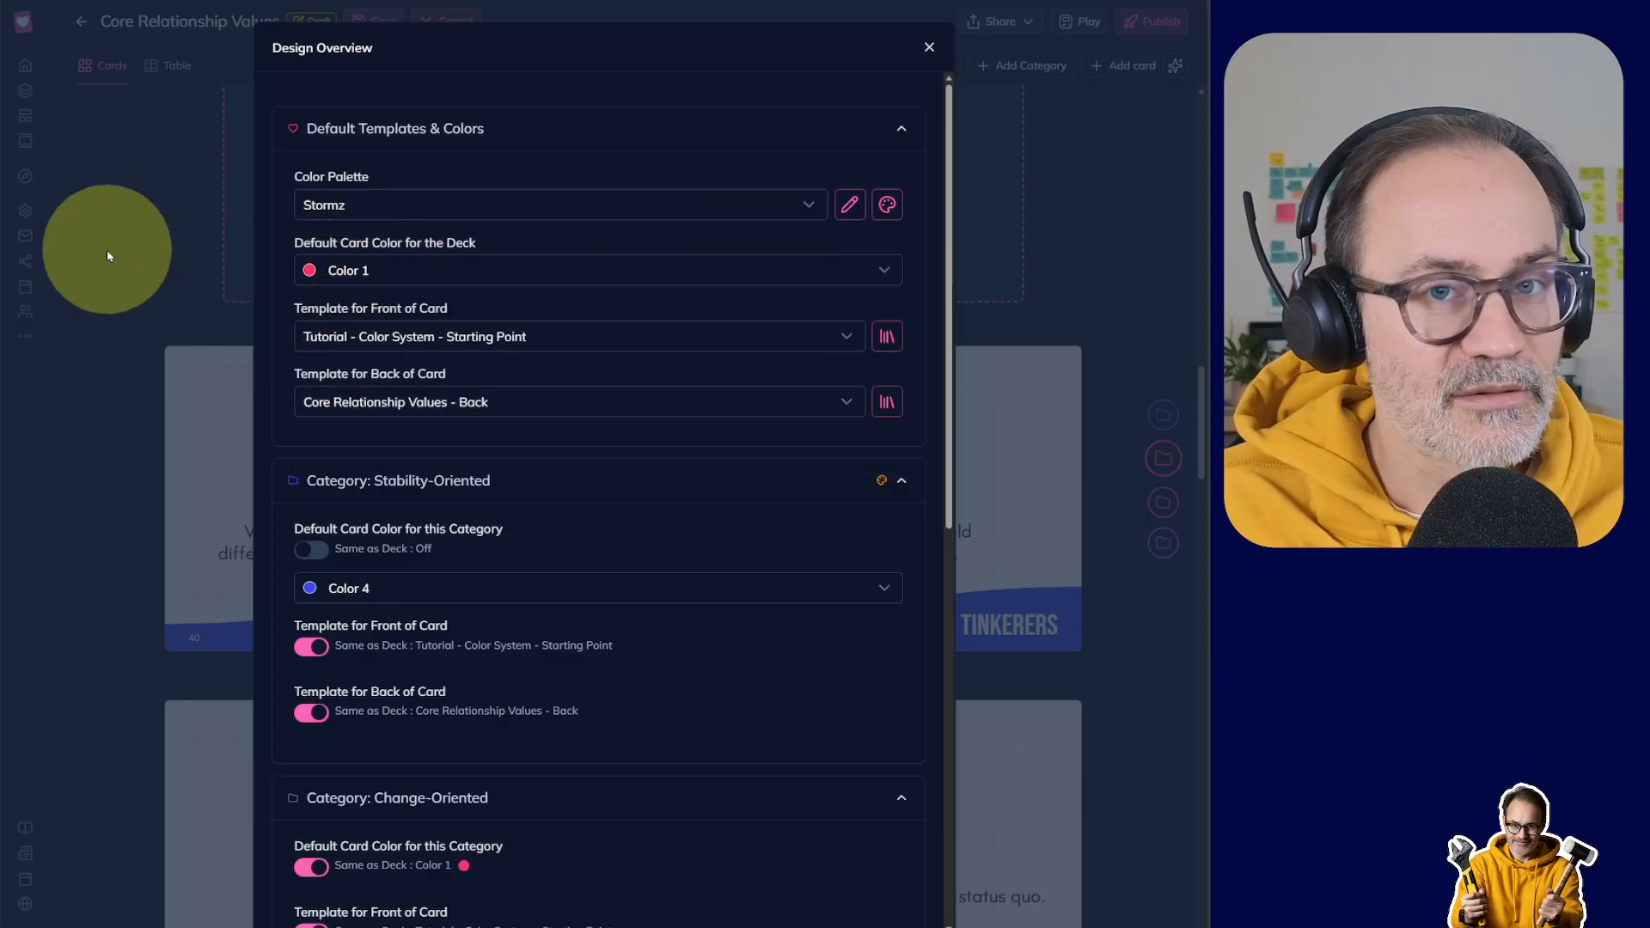
click(107, 256)
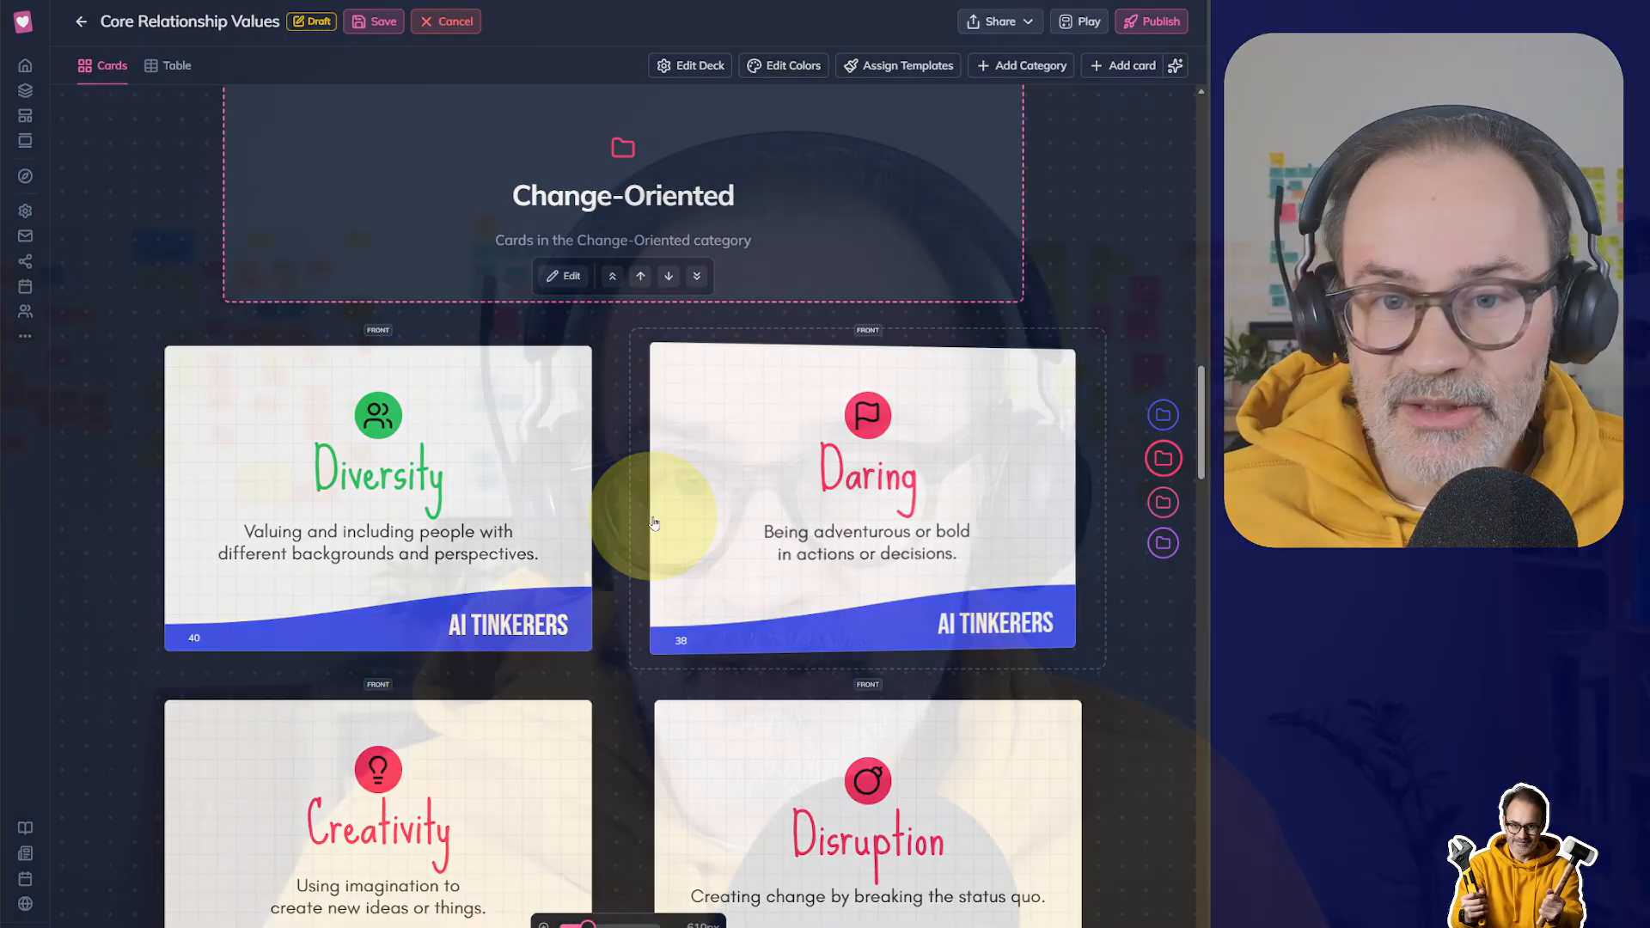